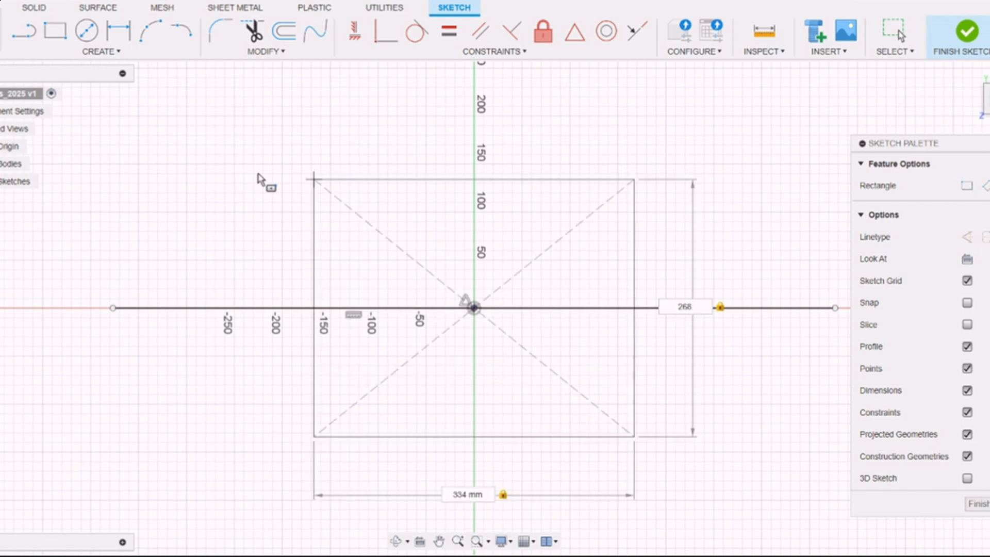
# - Create a 334 × 268 mm rectangle centred on the origin and draw four horizontal lines across its full width
pyautogui.press('Return')
pyautogui.press('Escape')
pyautogui.click(315, 225)
pyautogui.click(634, 224)
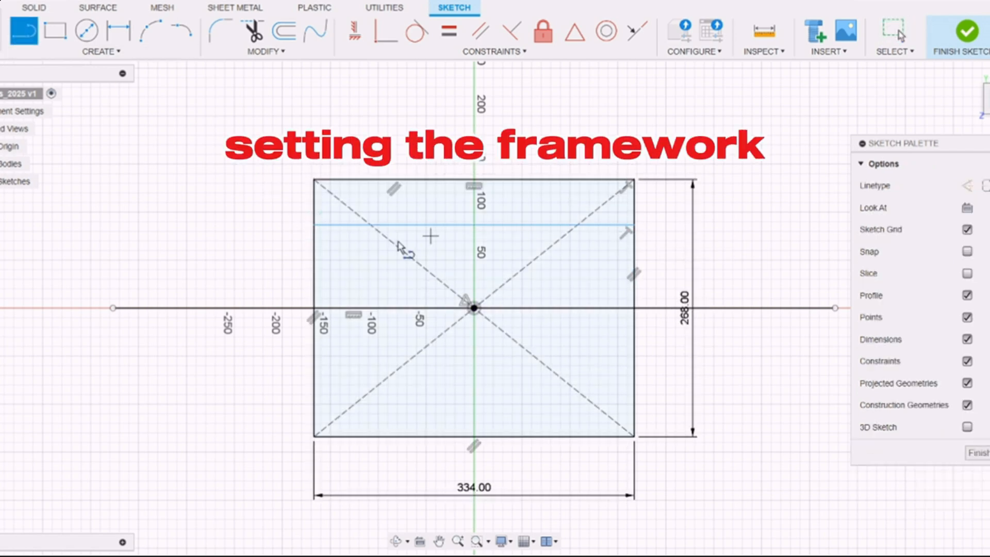
pyautogui.click(634, 244)
pyautogui.click(315, 244)
pyautogui.click(635, 287)
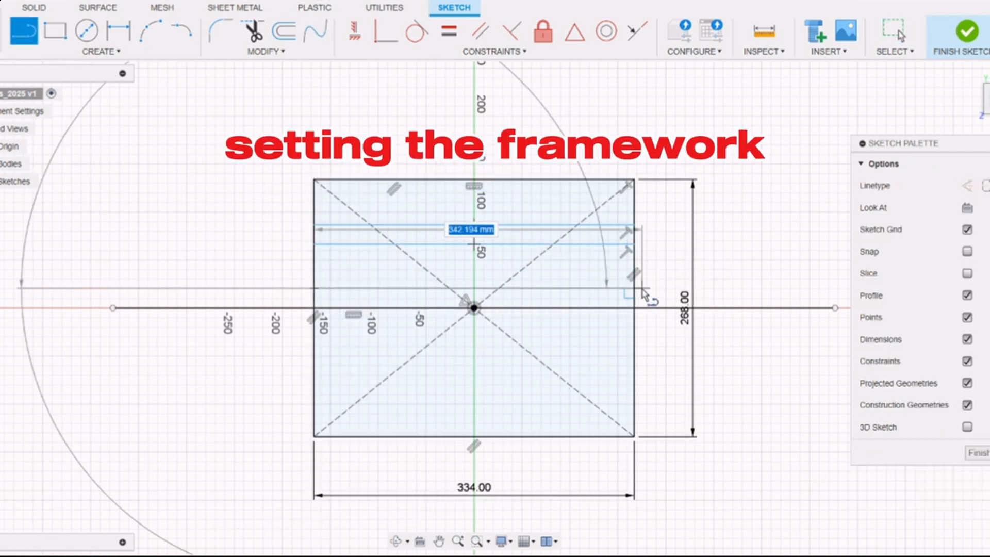
pyautogui.click(315, 288)
pyautogui.click(635, 382)
pyautogui.press('Escape')
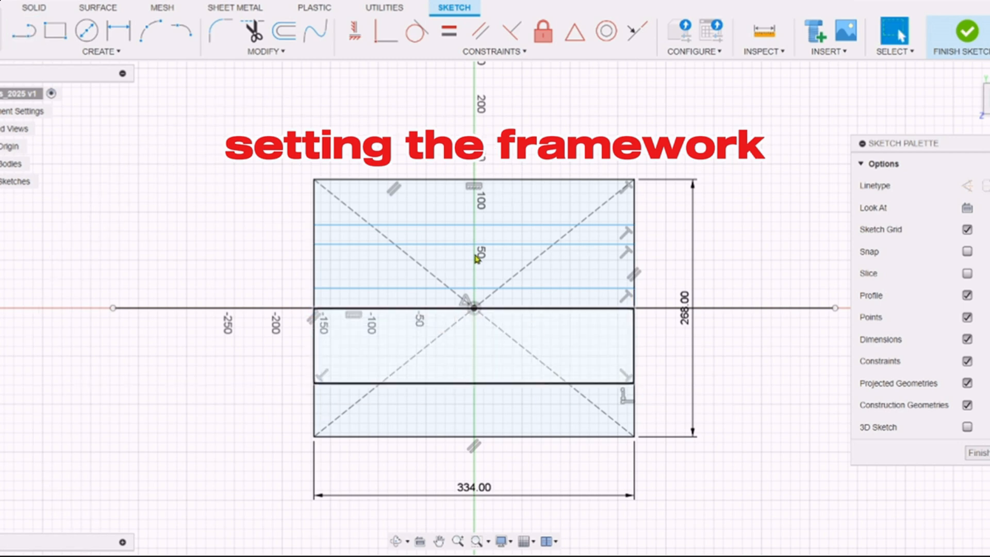
# - Convert the rectangle, its horizontal divider lines and the centre axis line to construction geometry
pyautogui.scroll(-2, 222, 165)
pyautogui.press('x')
pyautogui.scroll(2, 498, 321)
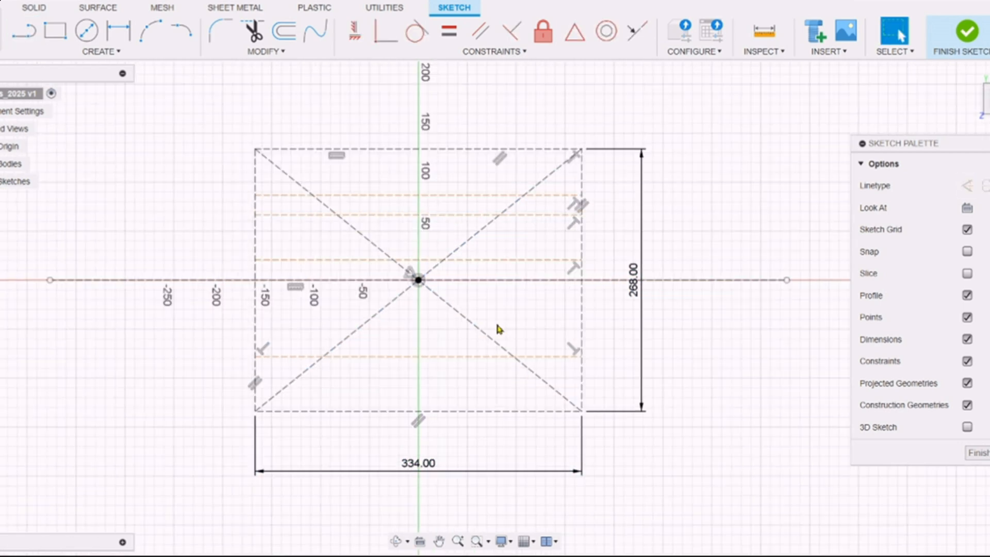
# - Sketch a tilted ellipse in the frame's left half, centred on the horizontal axis with its major axis reaching the frame's upper edge
pyautogui.click(100, 51)
pyautogui.click(123, 140)
pyautogui.click(308, 270)
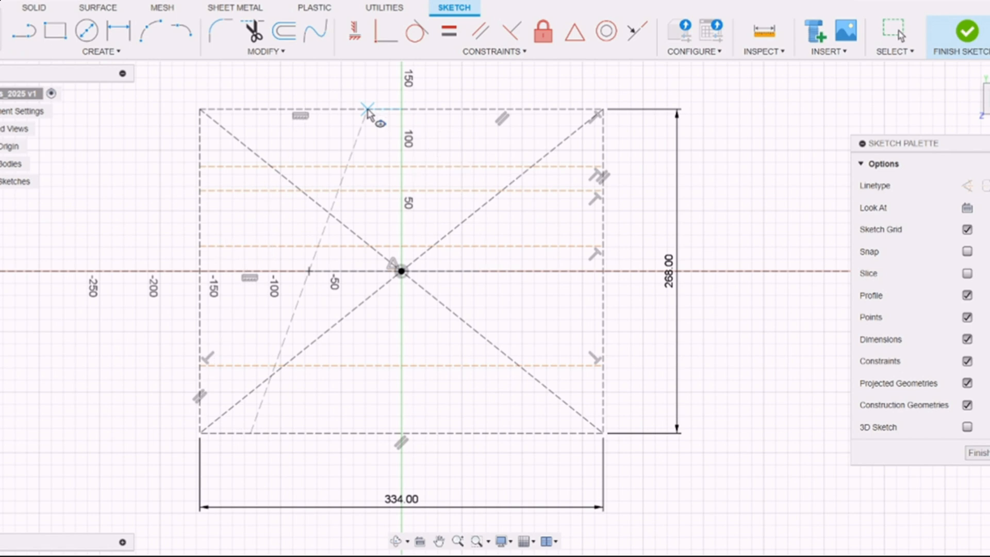
pyautogui.click(367, 111)
pyautogui.click(190, 280)
# - Make the ellipse tangent to the left and upper edges of the construction frame
pyautogui.click(199, 199)
pyautogui.click(199, 155)
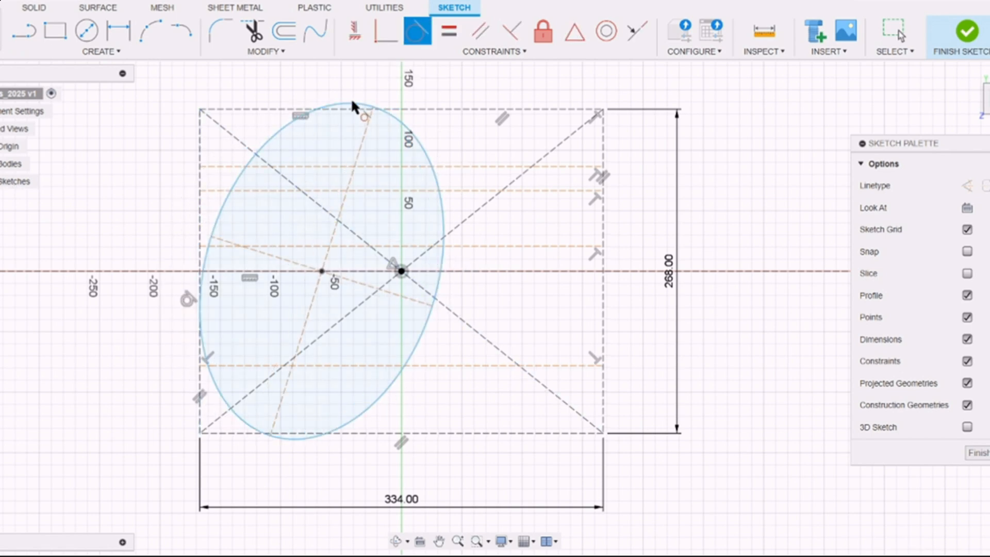
pyautogui.click(361, 109)
pyautogui.click(425, 110)
# - Draw two small three-point arcs near the frame's right edge and make the upper one tangent to the uppermost horizontal construction line
pyautogui.click(150, 31)
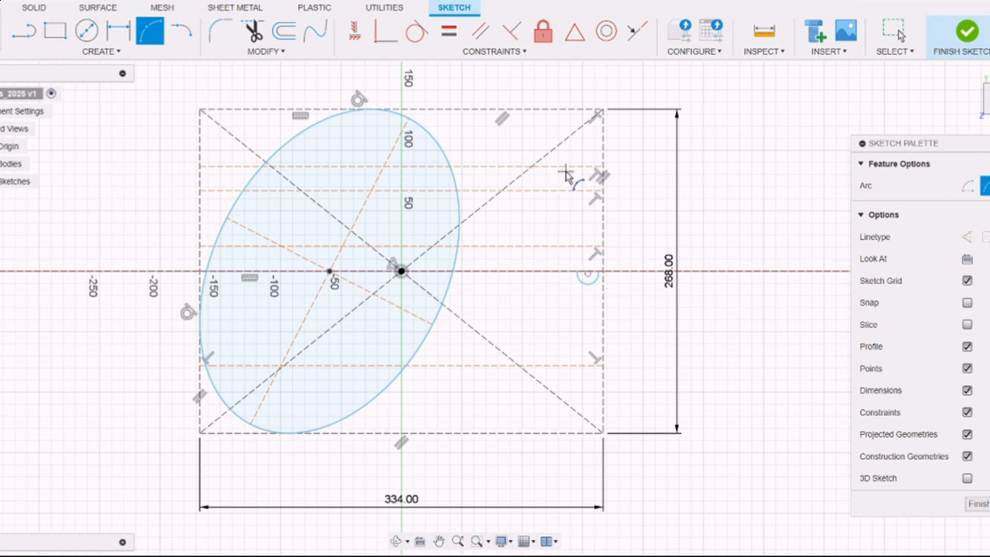
pyautogui.click(417, 31)
pyautogui.click(578, 162)
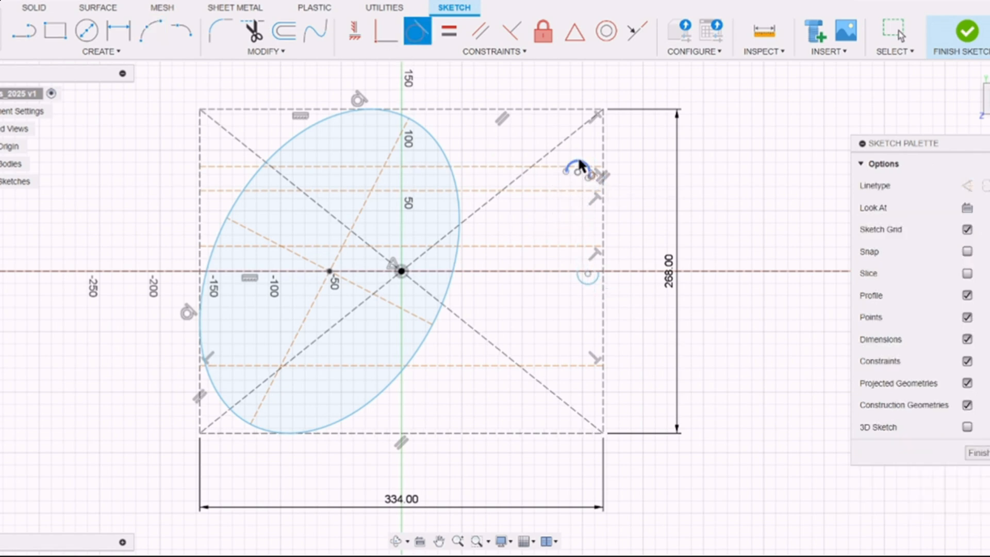
pyautogui.click(584, 281)
# - Connect the ellipse to the two small arcs with larger three-point arcs and apply tangent constraints where the curves meet
pyautogui.click(149, 31)
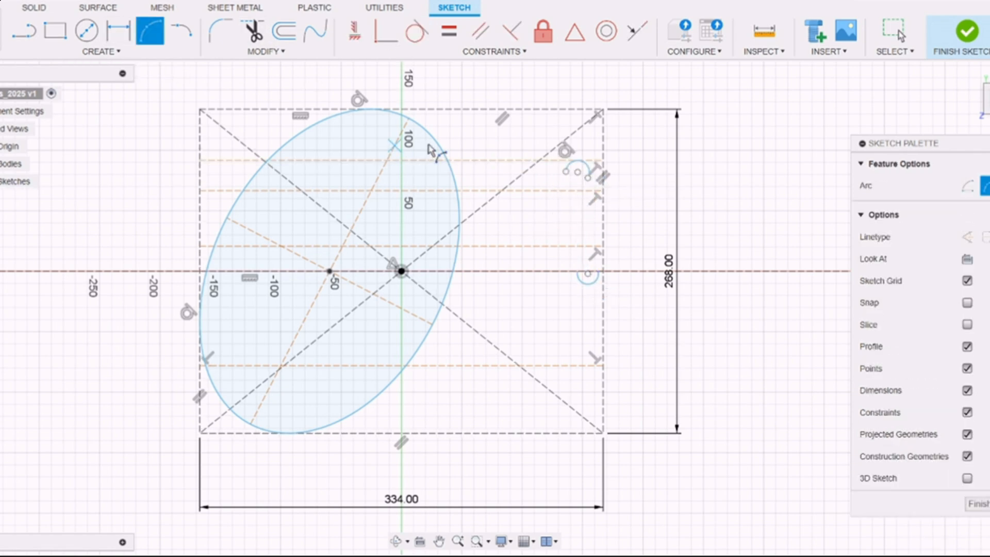
pyautogui.click(513, 191)
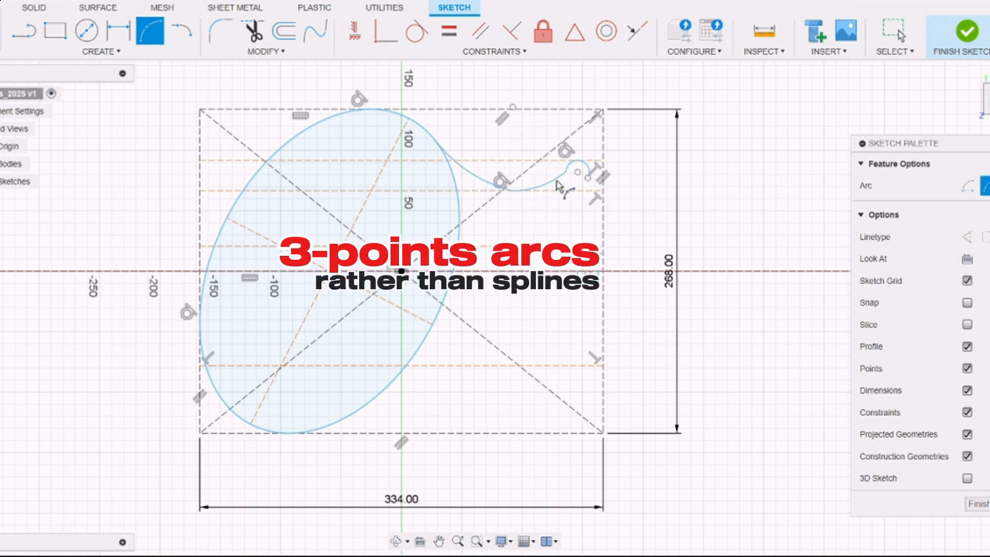
pyautogui.click(416, 31)
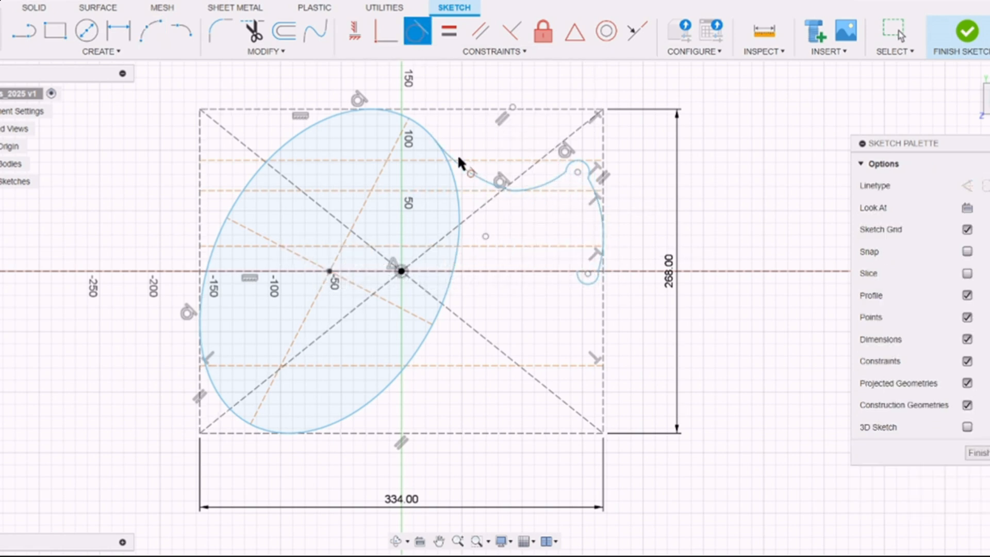
pyautogui.click(422, 122)
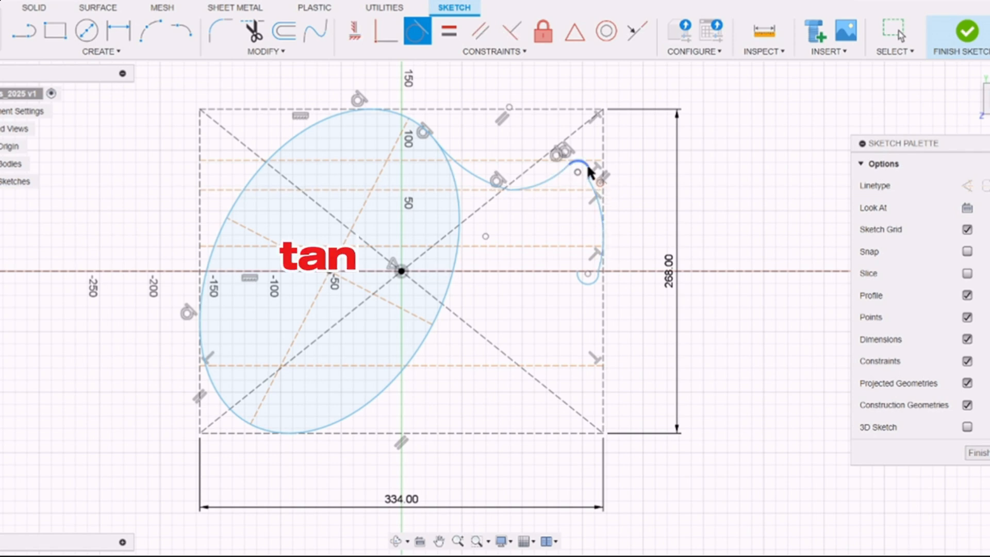
pyautogui.click(595, 191)
pyautogui.click(599, 276)
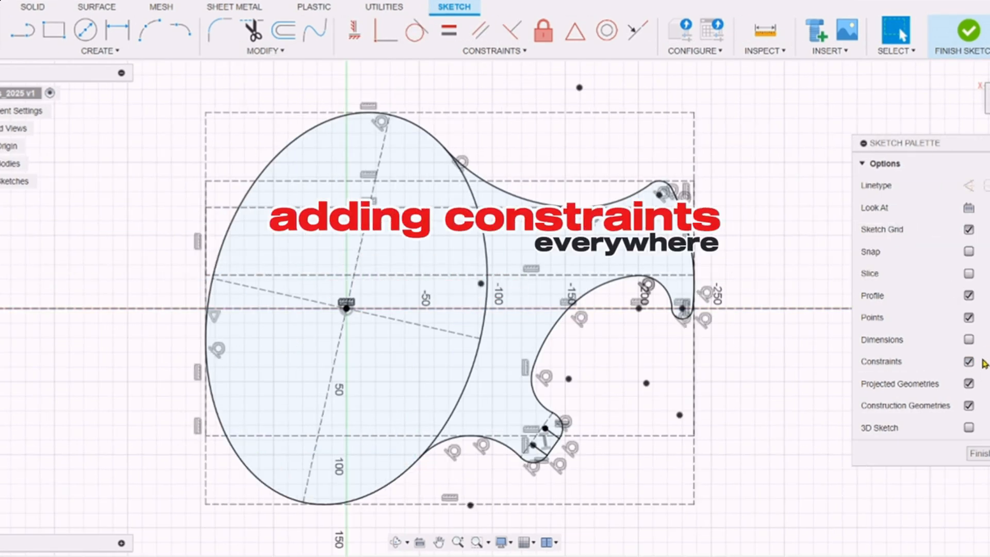
# - Turn on the display of dimensions in the completed body sketch and finish the sketch
pyautogui.click(969, 340)
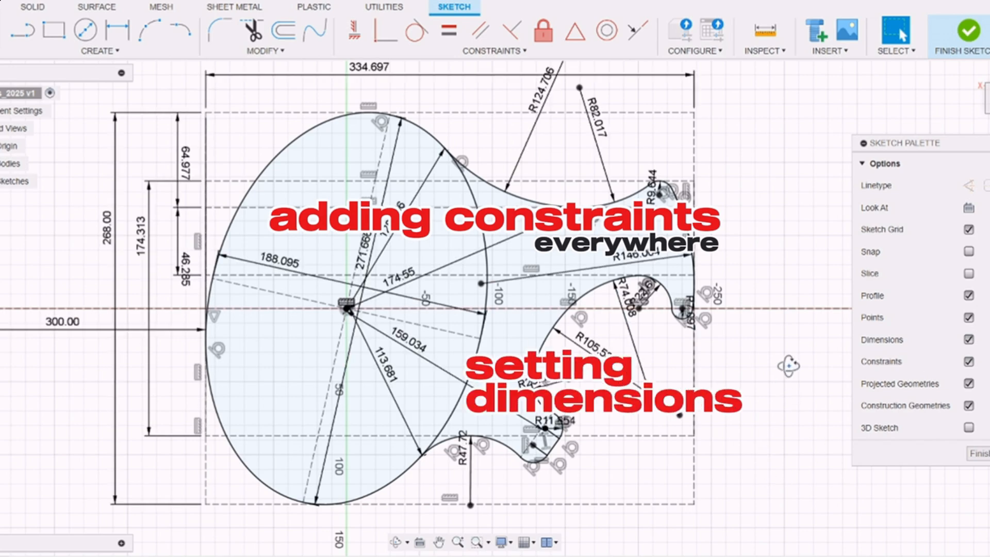
pyautogui.keyDown('shift'); pyautogui.moveTo(788, 367); pyautogui.dragTo(788, 387, button='middle'); pyautogui.keyUp('shift')
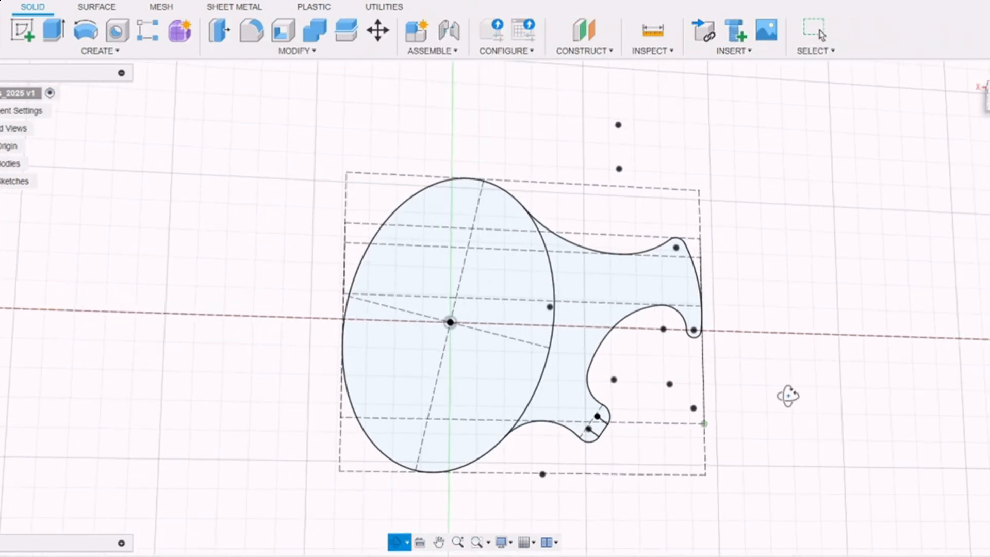
pyautogui.moveTo(788, 396); pyautogui.dragTo(763, 382)
pyautogui.press('Escape')
# - Start a new sketch on the body outline's plane and project the body ellipse into it
pyautogui.click(21, 41)
pyautogui.click(409, 364)
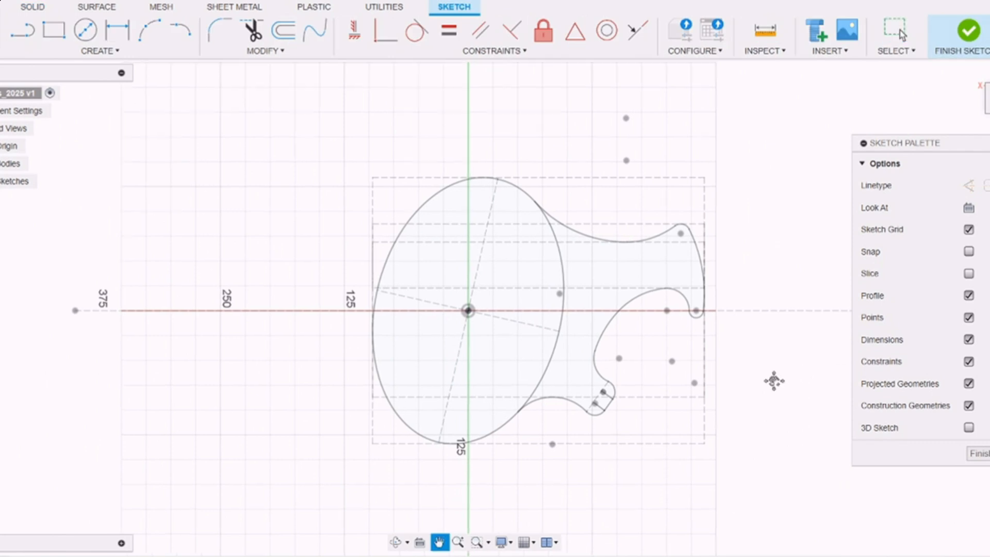
pyautogui.press('p')
pyautogui.click(766, 233)
pyautogui.moveTo(684, 372); pyautogui.dragTo(539, 358, button='middle')
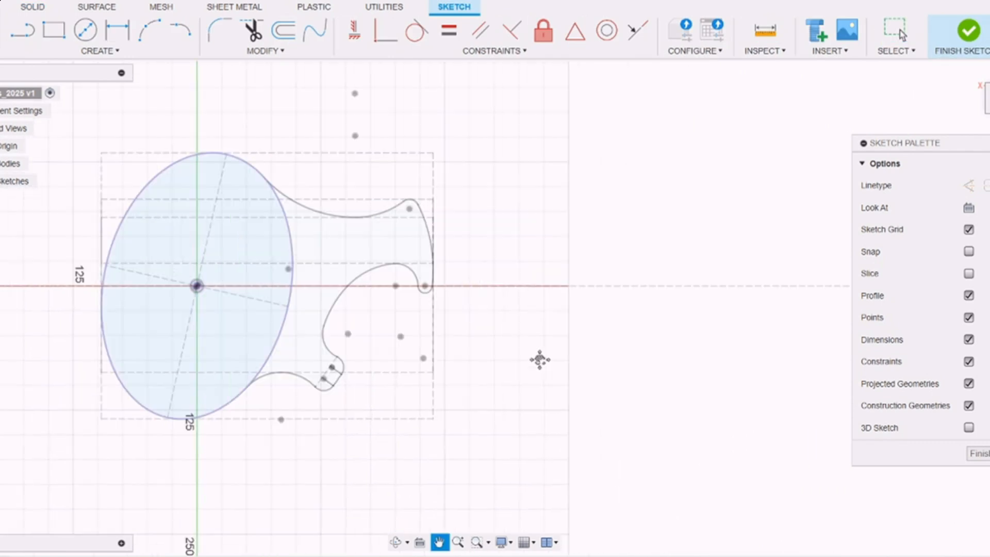
# - Draw the tapered neck outline with three lines running from the ellipse's left side out past the body and back
pyautogui.click(115, 237)
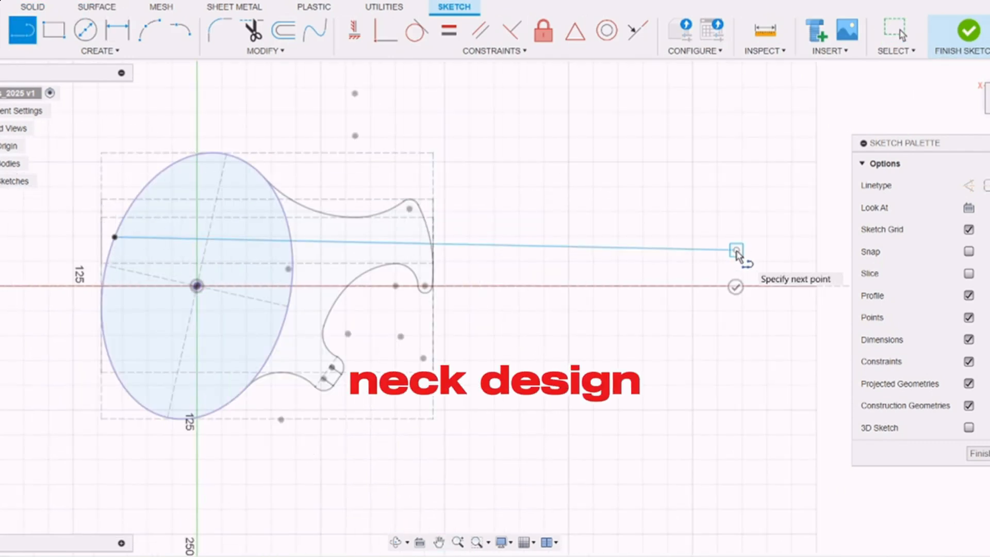
pyautogui.click(736, 250)
pyautogui.click(736, 309)
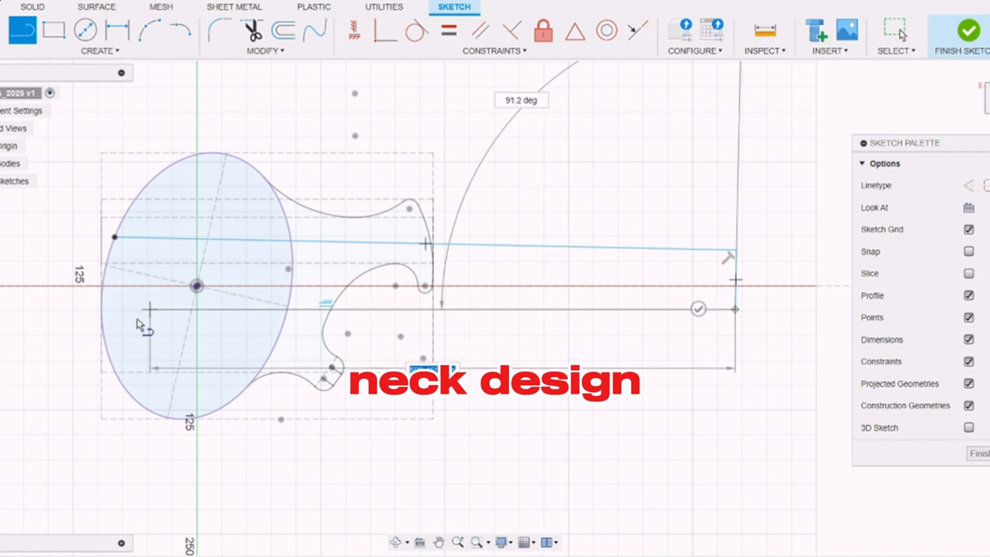
pyautogui.click(102, 326)
pyautogui.press('Escape')
# - Dimension the narrow end line of the neck to 42 mm
pyautogui.press('d')
pyautogui.click(736, 281)
pyautogui.click(759, 277)
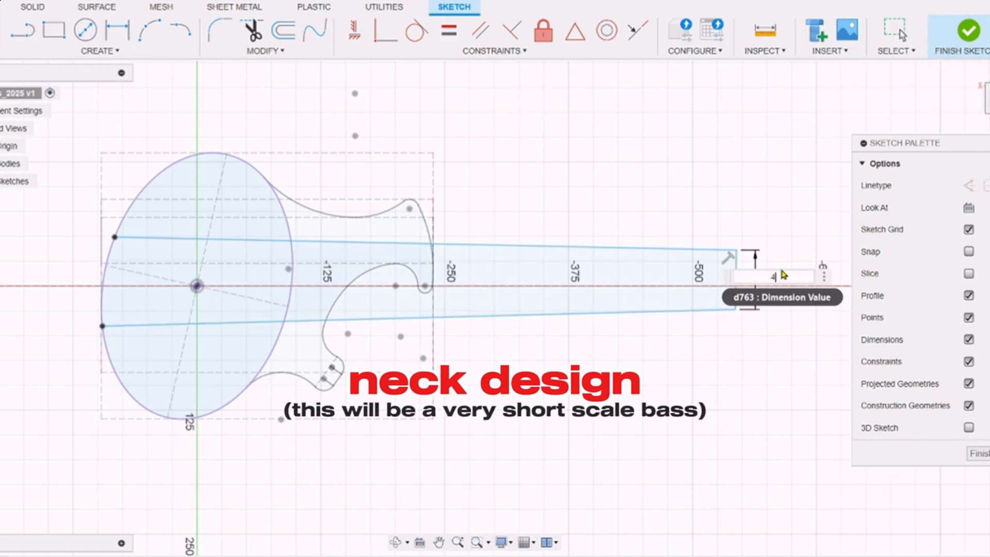
pyautogui.write('42')
pyautogui.press('Return')
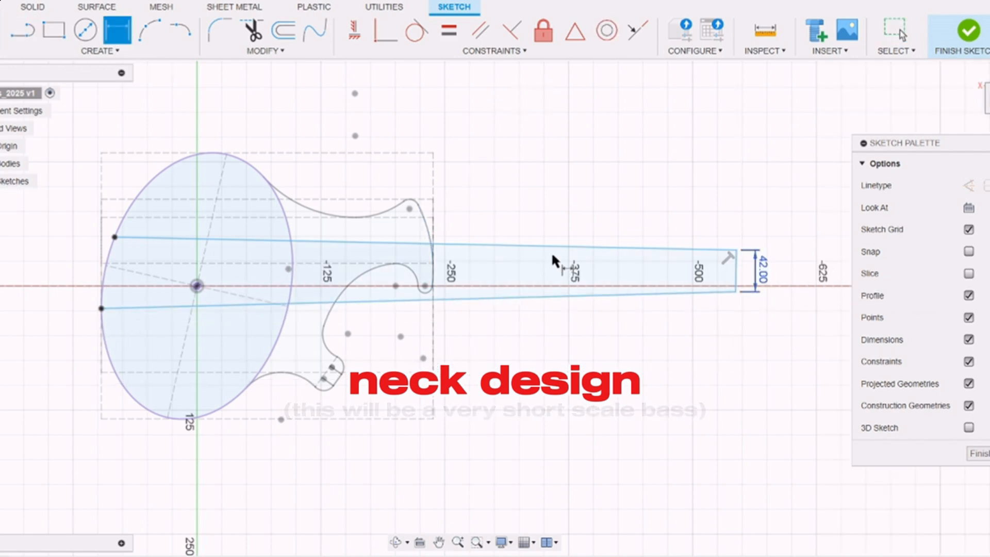
# - Draw a line across the neck near the ellipse, a small rectangle beside it and a slim lengthwise rectangle along the neck
pyautogui.click(21, 33)
pyautogui.click(343, 243)
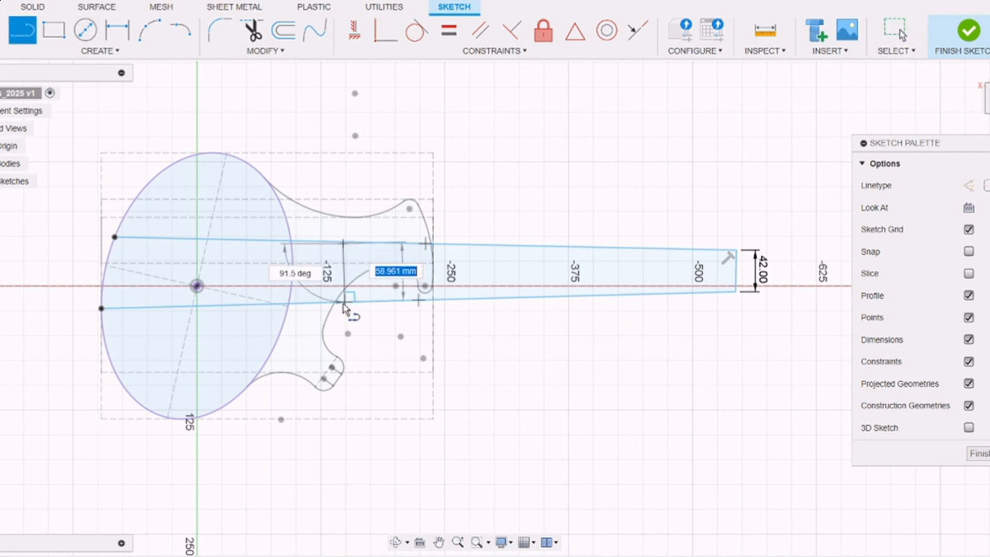
pyautogui.press('r')
pyautogui.click(344, 256)
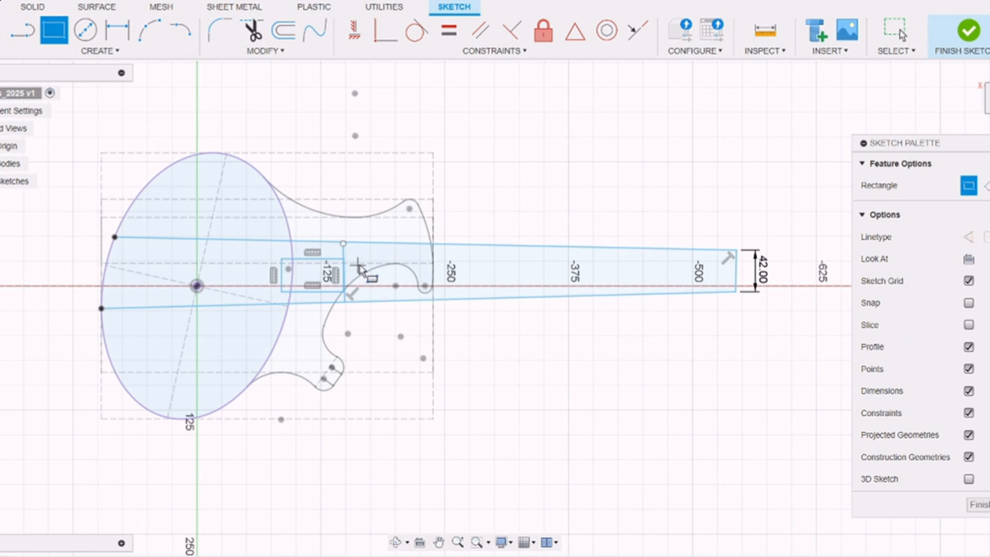
pyautogui.click(738, 288)
pyautogui.press('Escape')
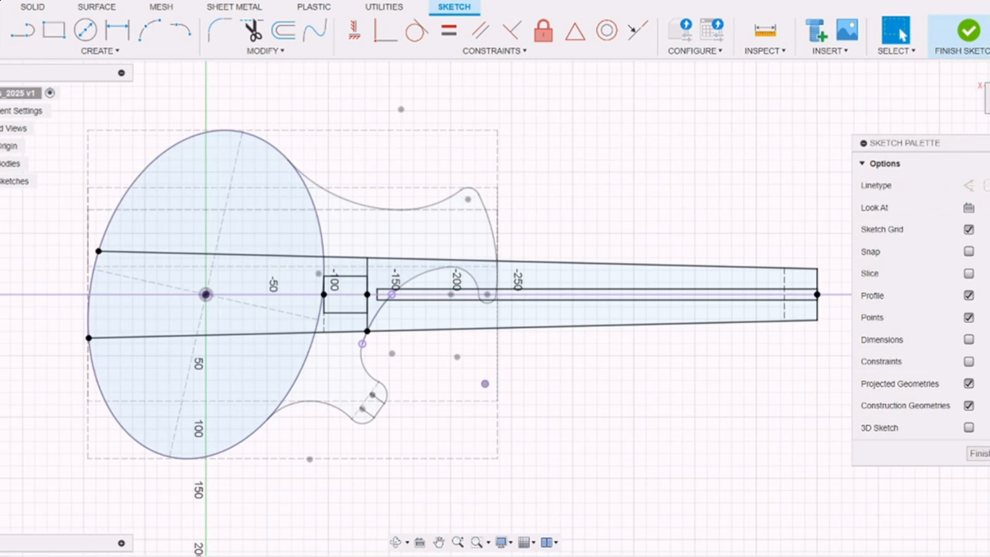
# - Turn on the display of constraints and dimensions in the neck sketch and finish the sketch
pyautogui.click(969, 361)
pyautogui.click(969, 339)
pyautogui.keyDown('shift'); pyautogui.moveTo(714, 394); pyautogui.dragTo(762, 376, button='middle'); pyautogui.keyUp('shift')
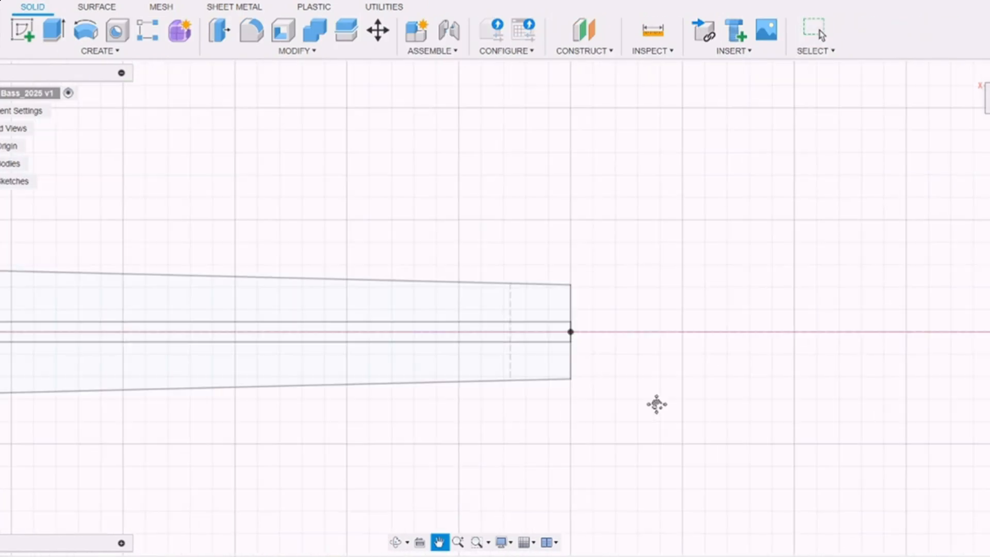
# - Create a construction plane at an angle of -15 deg through the neck's narrow end line
pyautogui.click(522, 304)
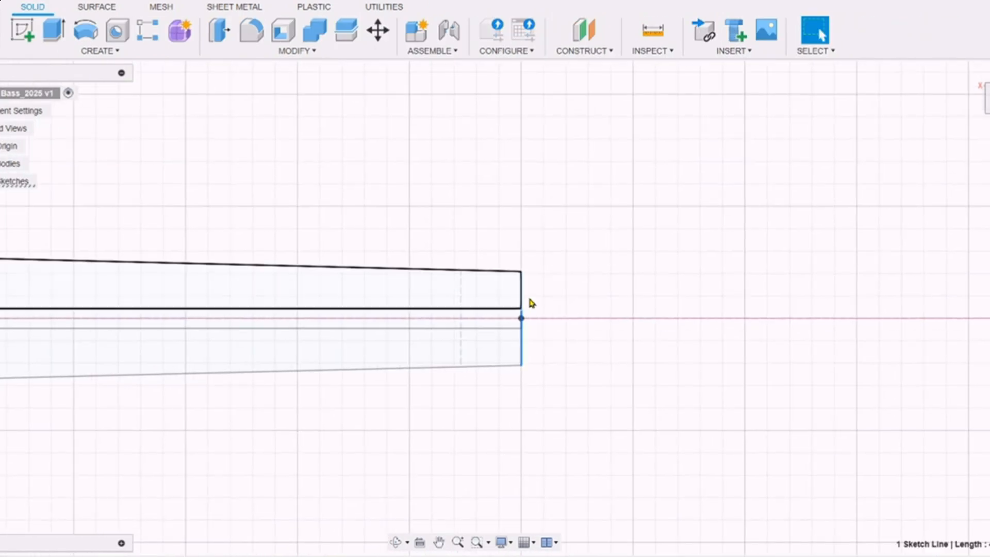
pyautogui.click(585, 51)
pyautogui.click(604, 82)
pyautogui.write('10')
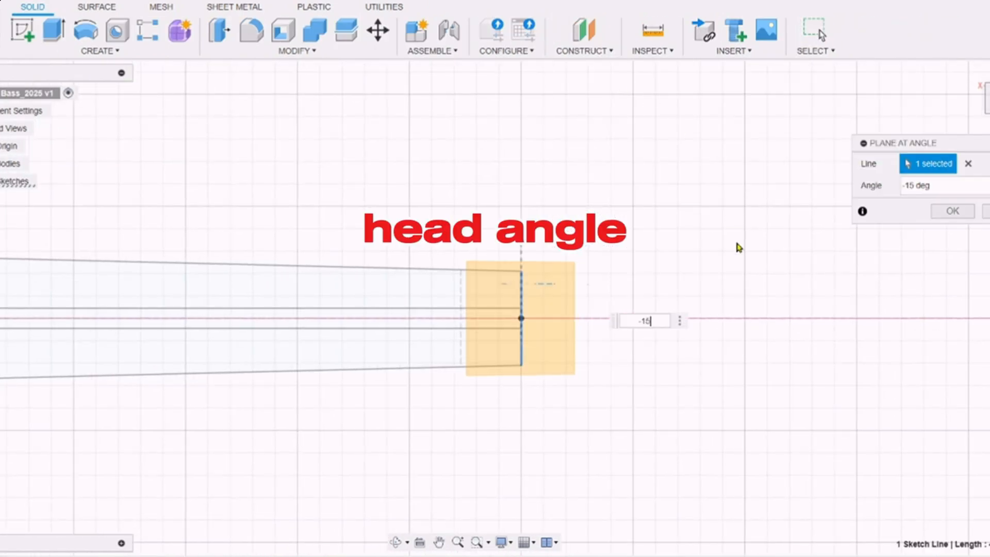
pyautogui.press('Return')
# - Start a sketch on the angled plane and project the neck's end line into it
pyautogui.moveTo(738, 247)
pyautogui.keyDown('shift'); pyautogui.mouseDown(button='middle')
pyautogui.moveTo(537, 332)
pyautogui.moveTo(298, 192)
pyautogui.mouseUp(button='middle'); pyautogui.keyUp('shift')
pyautogui.click(22, 30)
pyautogui.click(546, 349)
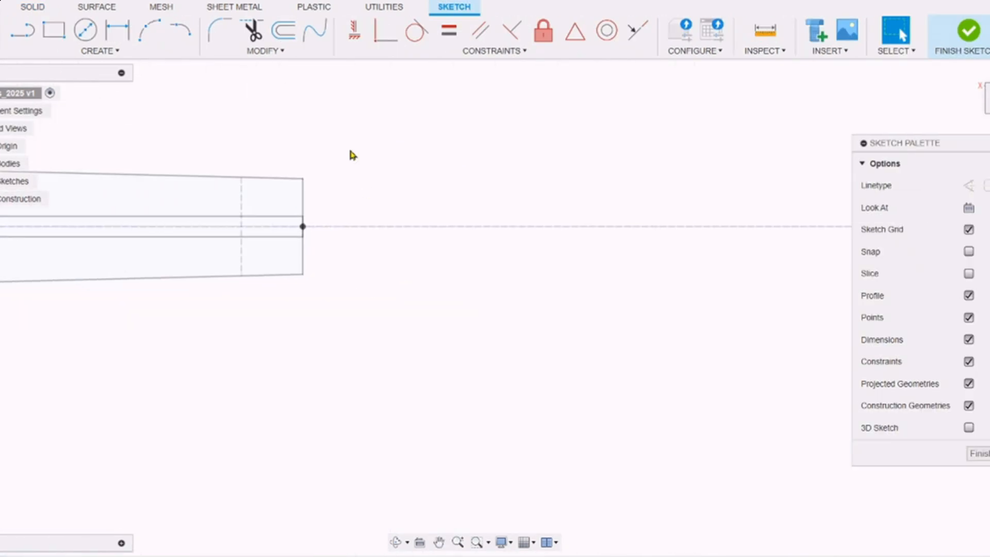
pyautogui.press('p')
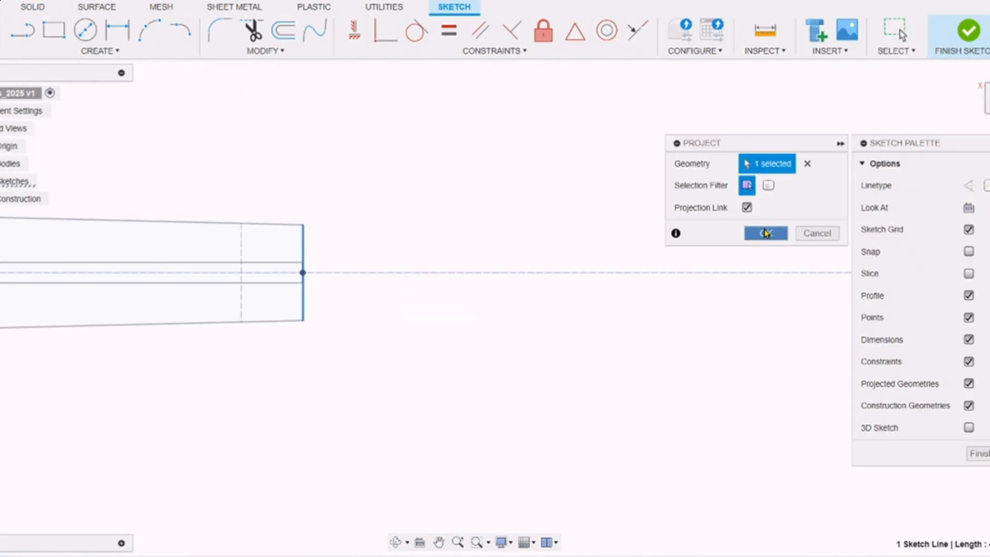
pyautogui.click(765, 234)
# - Draw a rectangle 162 mm long and 84 mm high beyond the neck's end as the headstock frame
pyautogui.press('r')
pyautogui.click(350, 173)
pyautogui.write('84')
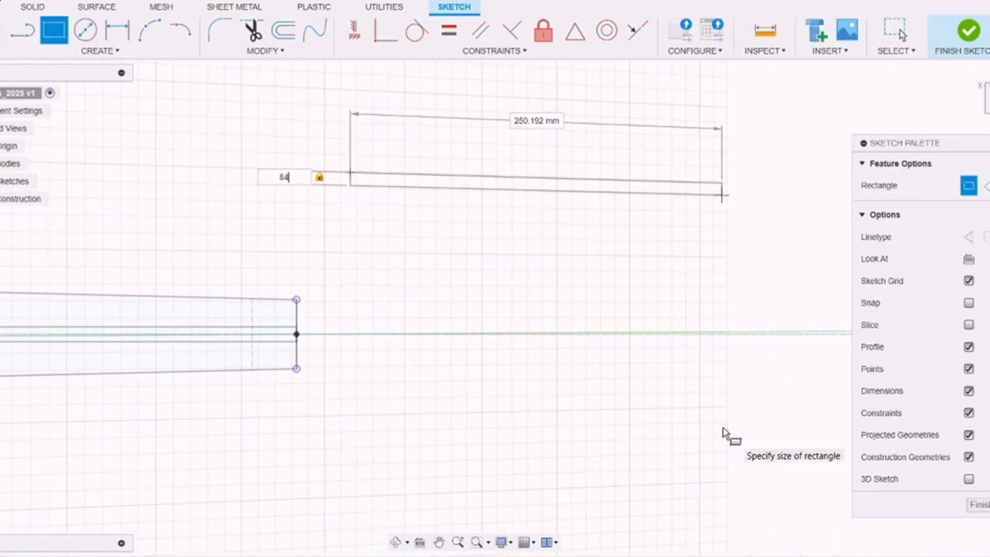
pyautogui.press('Tab')
pyautogui.write('162')
pyautogui.press('Return')
# - Add a point at the midpoint of the rectangle's left edge and make it coincident with the centre point of the neck's end
pyautogui.click(100, 50)
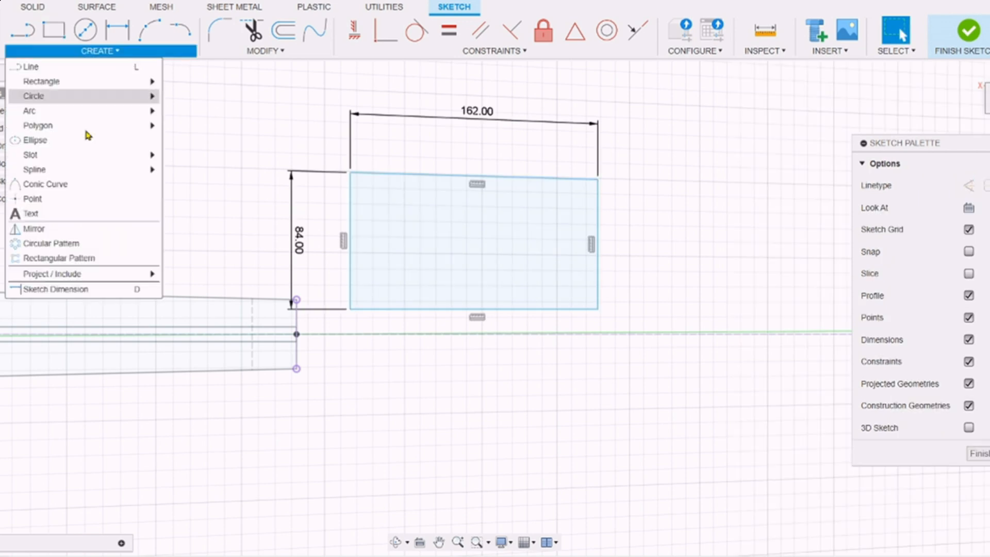
pyautogui.click(61, 198)
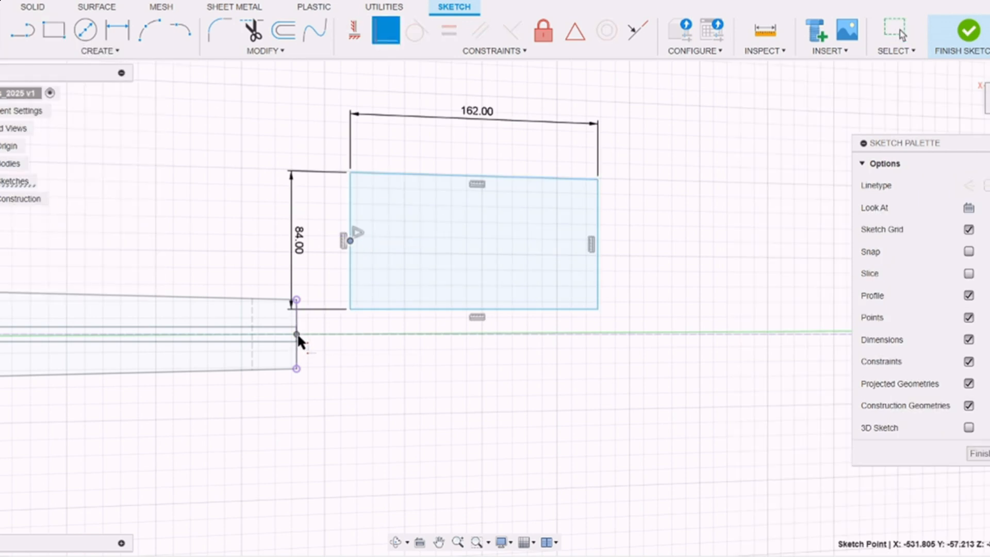
pyautogui.click(297, 333)
# - Draw the headstock outline as chained three-point arcs inside the frame rectangle, starting from both corners of the neck's end
pyautogui.click(149, 29)
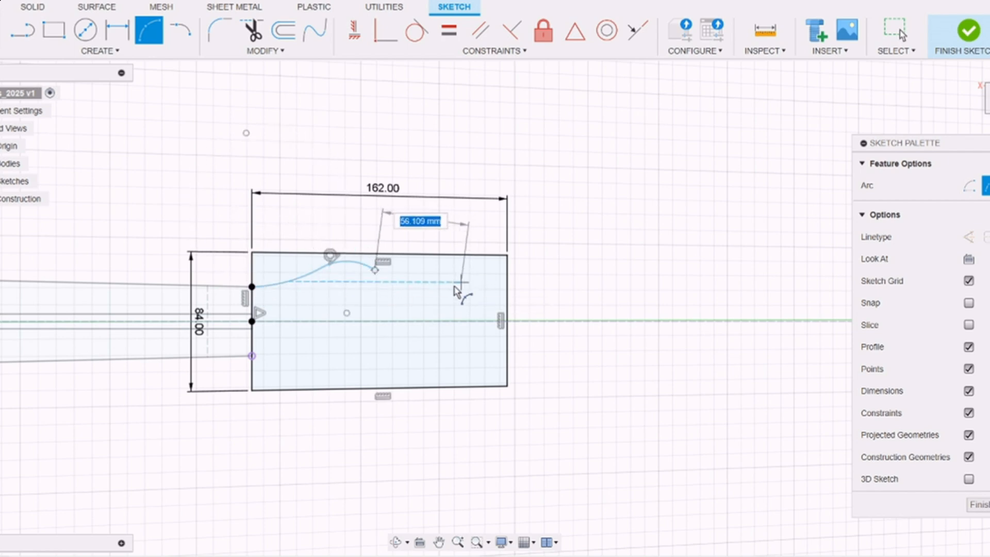
pyautogui.click(475, 268)
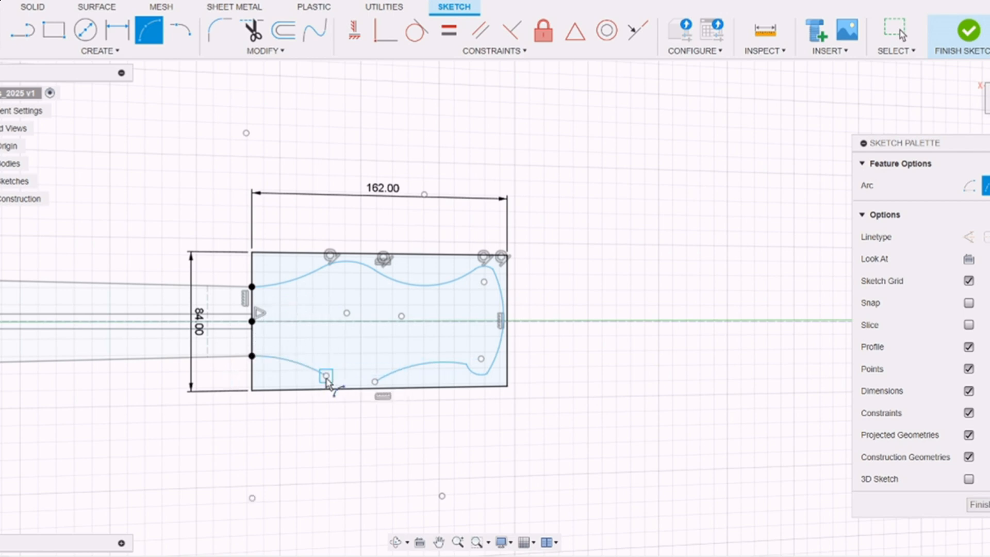
pyautogui.click(339, 385)
# - Make the headstock arcs tangent to one another and to the frame rectangle's edges, and finish the sketch
pyautogui.click(418, 30)
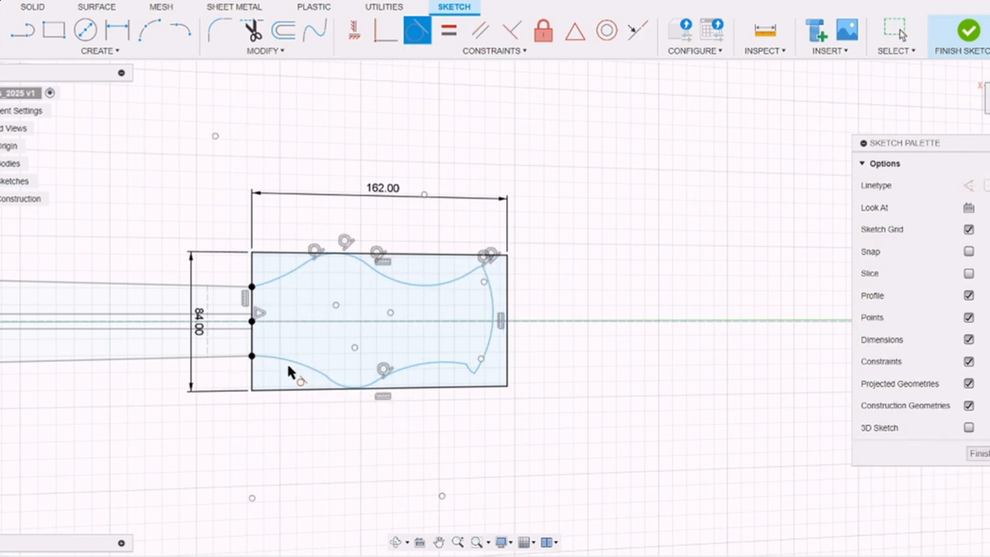
pyautogui.click(506, 309)
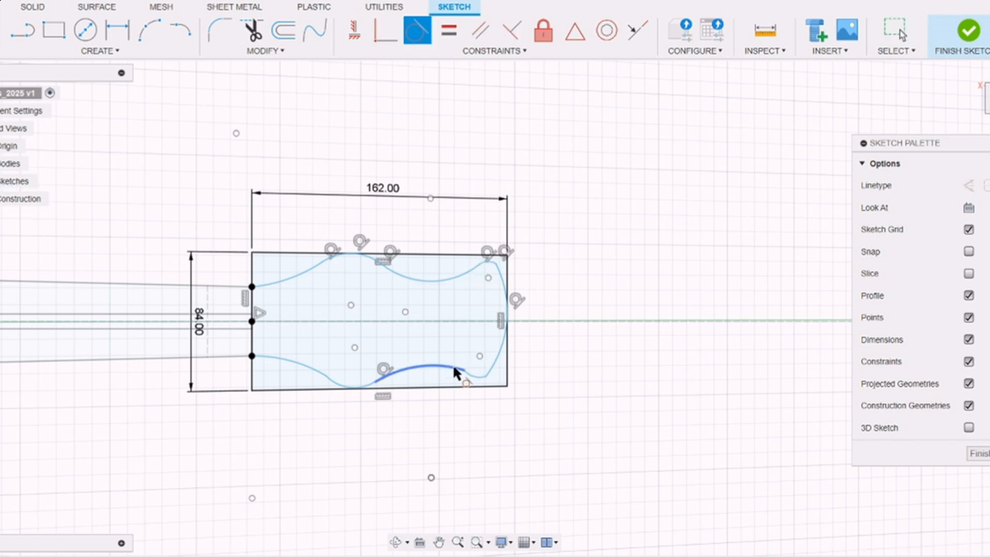
pyautogui.click(456, 372)
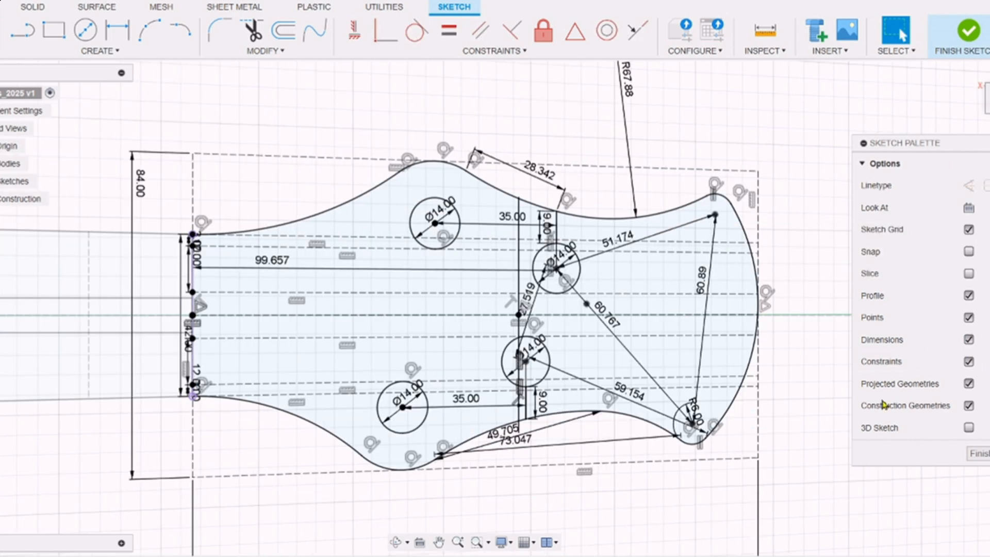
pyautogui.click(970, 35)
pyautogui.scroll(-5, 243, 336)
pyautogui.moveTo(243, 336)
pyautogui.mouseDown(button='middle')
pyautogui.moveTo(441, 358)
pyautogui.moveTo(818, 347)
pyautogui.mouseUp(button='middle')
pyautogui.scroll(-2, 818, 347)
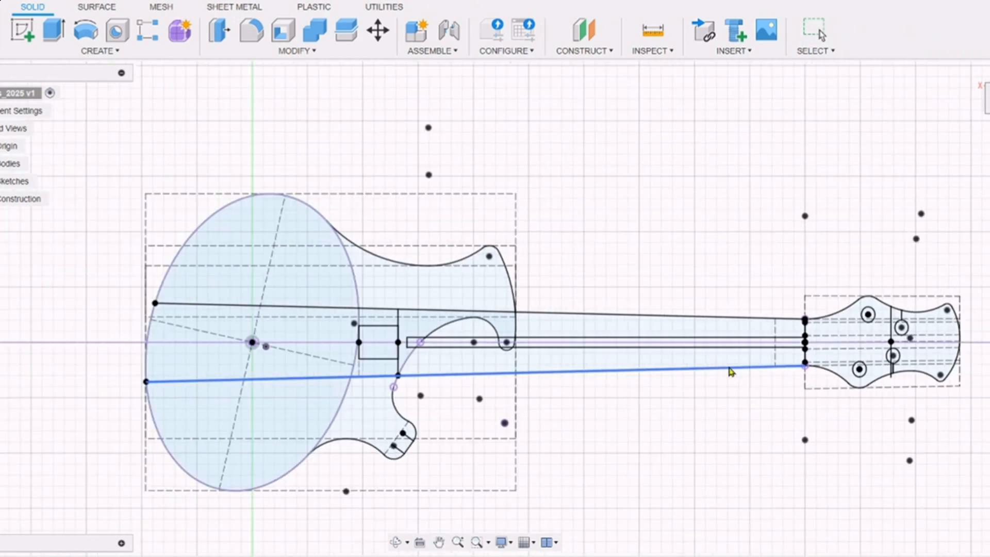
pyautogui.keyDown('shift'); pyautogui.moveTo(732, 371); pyautogui.dragTo(665, 354, button='middle'); pyautogui.keyUp('shift')
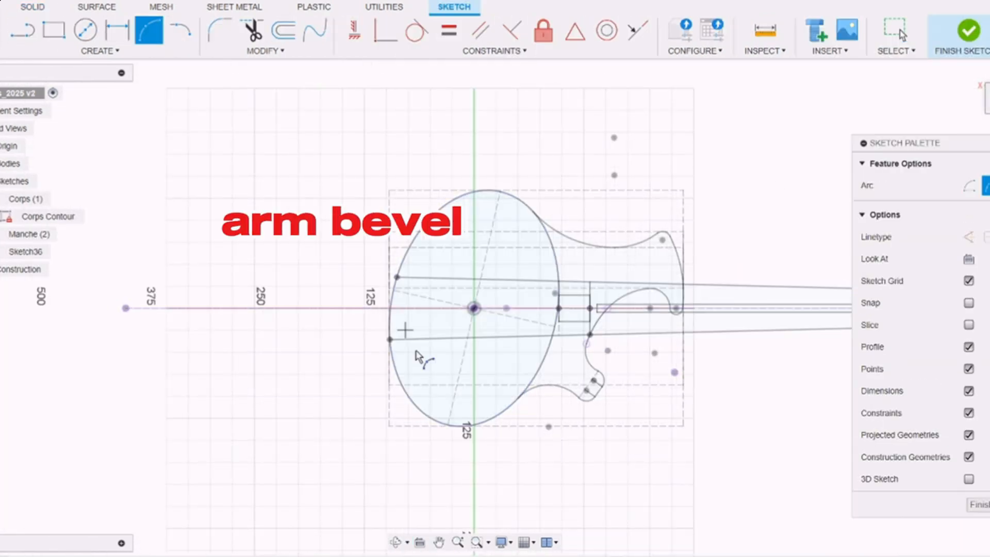
# - Draw the arm bevel contour as chained three-point arcs across the body's ellipse, ending on the long horn's curve
pyautogui.click(436, 258)
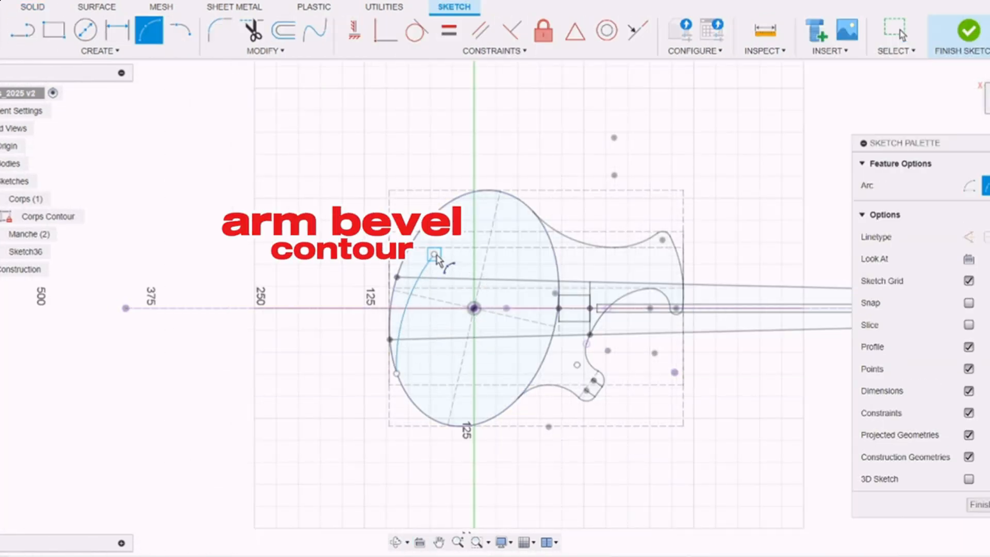
pyautogui.click(564, 237)
pyautogui.click(498, 221)
pyautogui.press('Escape')
pyautogui.scroll(1, 606, 203)
pyautogui.click(969, 32)
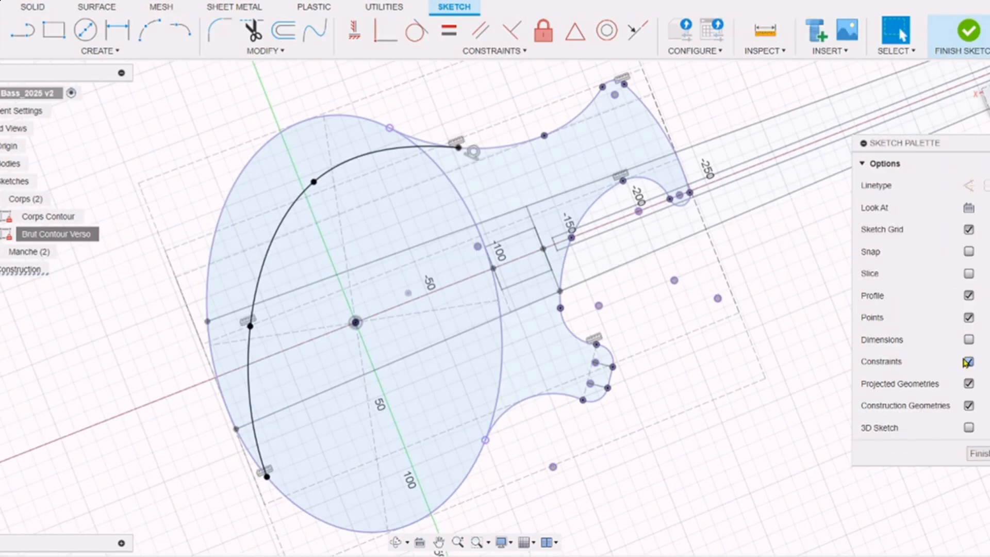
# - Show the dimensions of the arm bevel contour sketch and finish it
pyautogui.click(968, 340)
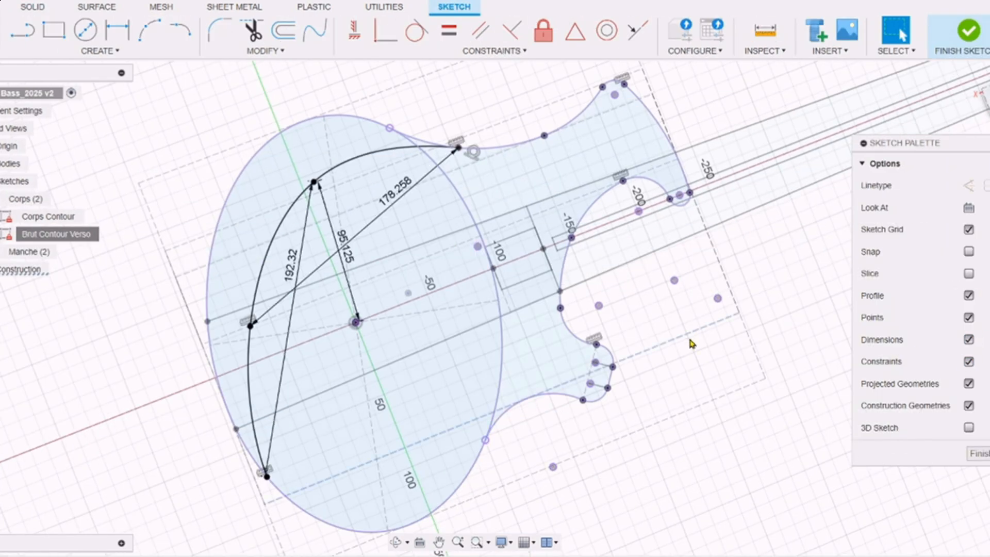
pyautogui.keyDown('shift'); pyautogui.moveTo(689, 343); pyautogui.dragTo(604, 369, button='middle'); pyautogui.keyUp('shift')
pyautogui.click(969, 32)
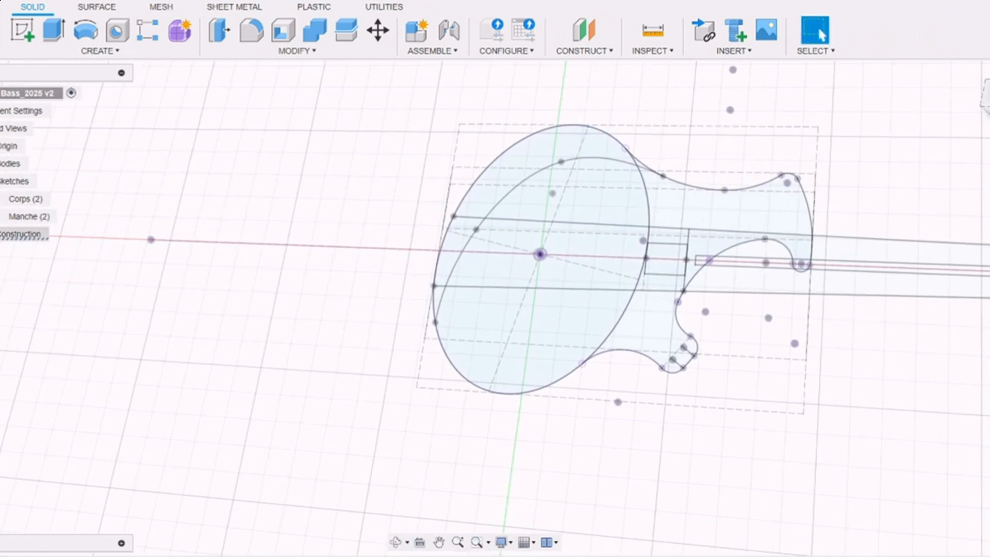
# - Create an offset construction plane at -38 mm from the body's ellipse profile for the back side
pyautogui.click(585, 34)
pyautogui.click(373, 287)
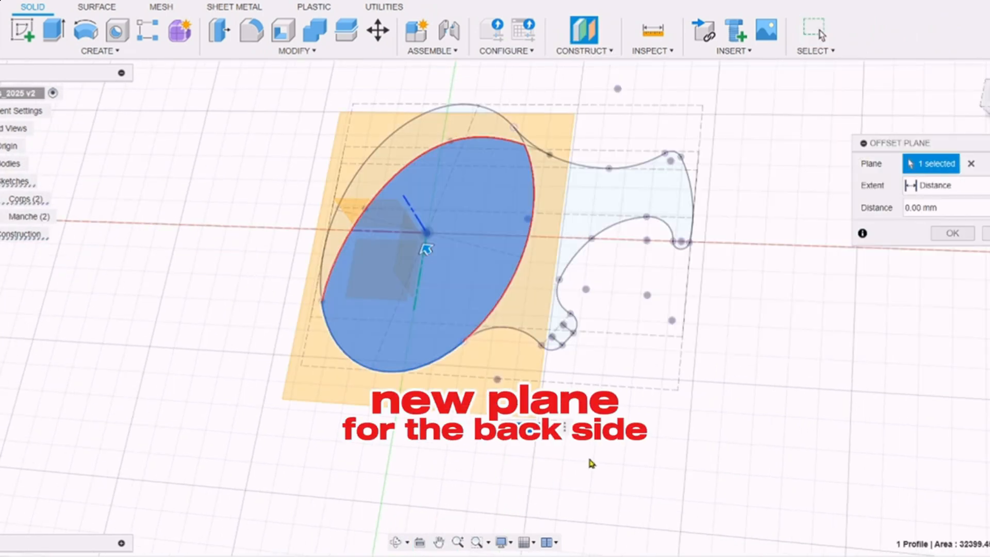
pyautogui.write('-38')
pyautogui.press('Return')
# - Start a sketch on the -38 mm offset plane and project all curves of the body outline into it
pyautogui.keyDown('shift'); pyautogui.moveTo(656, 413); pyautogui.dragTo(619, 395, button='middle'); pyautogui.keyUp('shift')
pyautogui.click(23, 31)
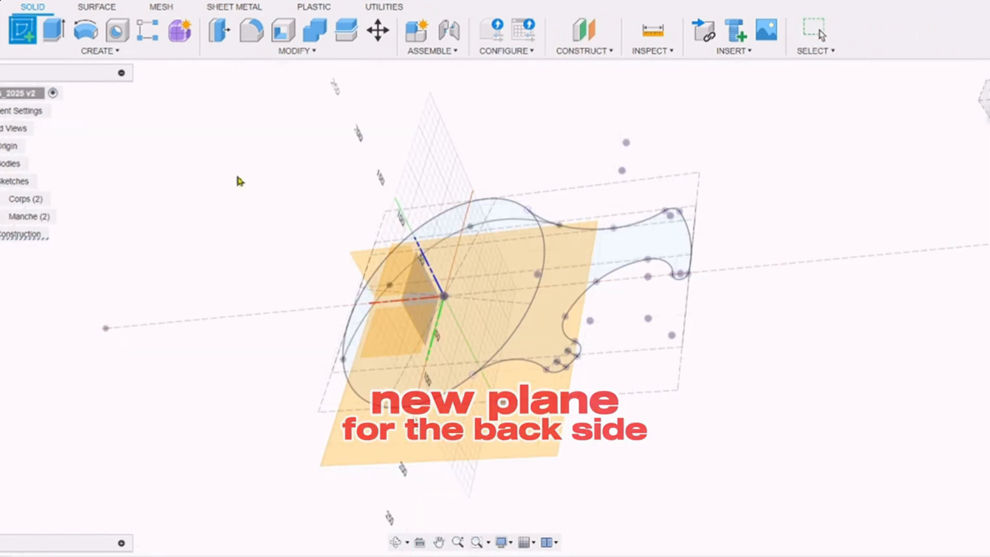
pyautogui.click(517, 450)
pyautogui.moveTo(522, 457)
pyautogui.keyDown('shift'); pyautogui.mouseDown(button='middle')
pyautogui.moveTo(593, 446)
pyautogui.moveTo(757, 449)
pyautogui.moveTo(592, 406)
pyautogui.mouseUp(button='middle'); pyautogui.keyUp('shift')
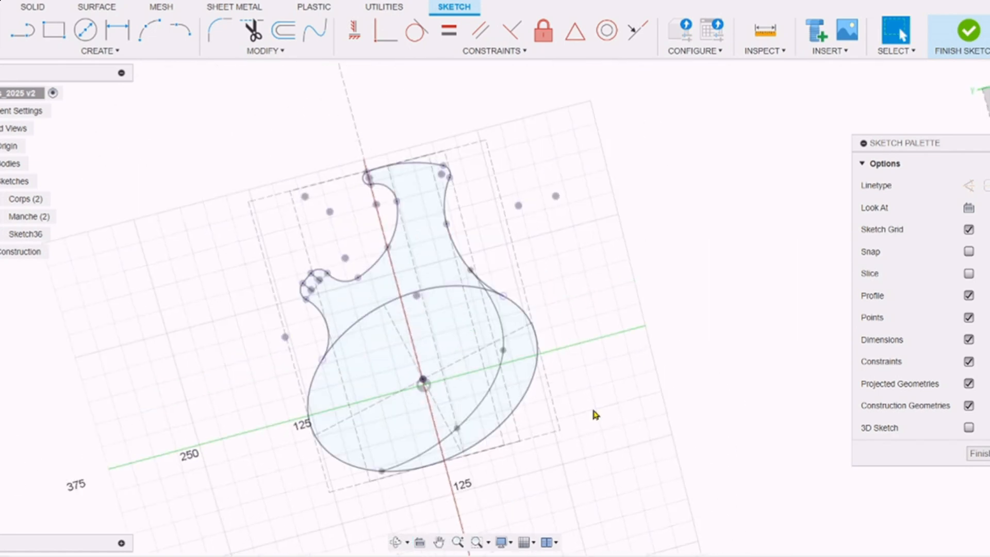
pyautogui.press('p')
pyautogui.click(526, 312)
pyautogui.click(445, 201)
pyautogui.click(416, 163)
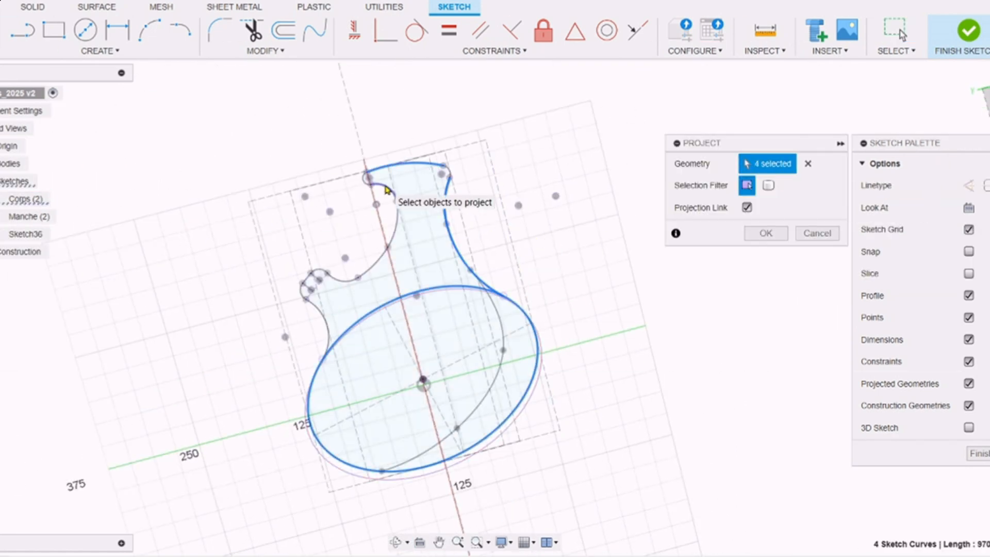
pyautogui.scroll(2, 308, 285)
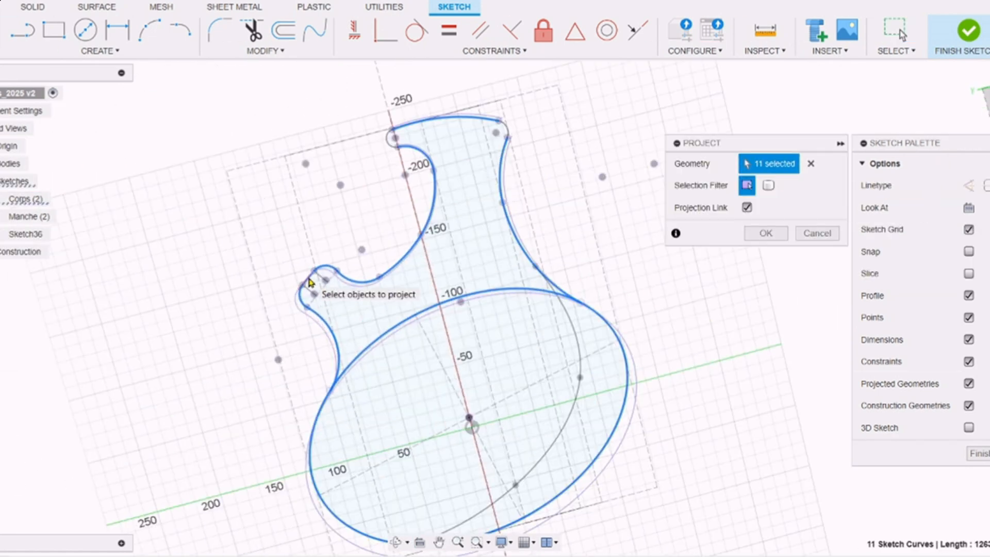
pyautogui.press('Return')
# - Draw a straight contour line from the outer corner of the long horn to the cutaway point on the centre axis
pyautogui.click(37, 37)
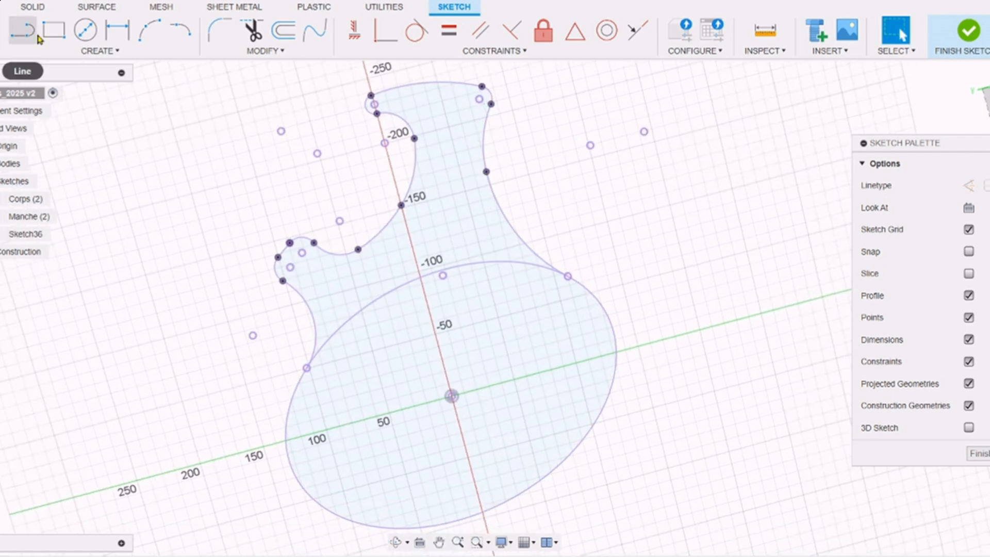
pyautogui.click(491, 105)
pyautogui.click(402, 206)
pyautogui.press('Escape')
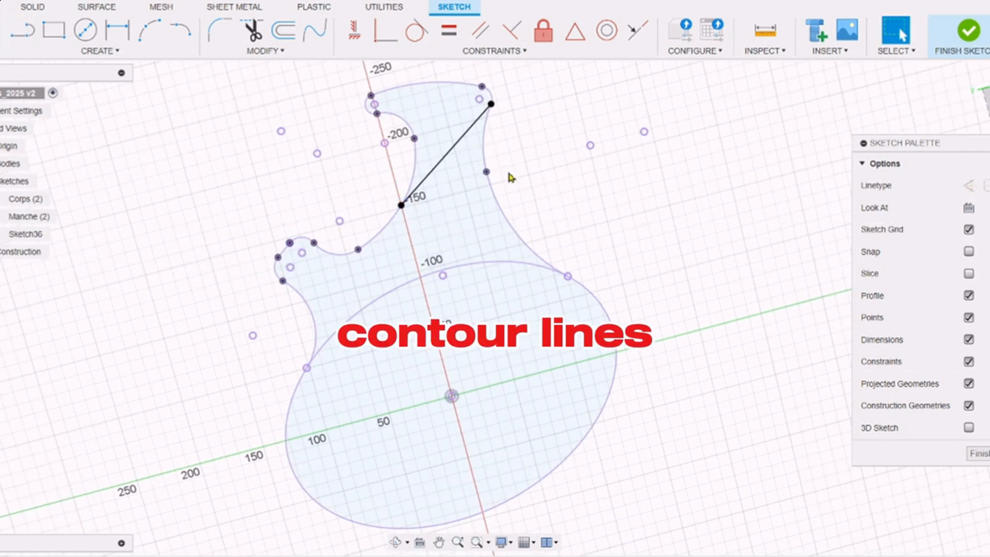
# - Draw the middle cutaway contour as chained three-point arcs from the short horn to the cutaway edge, and finish the sketch with its dimensions shown
pyautogui.click(149, 30)
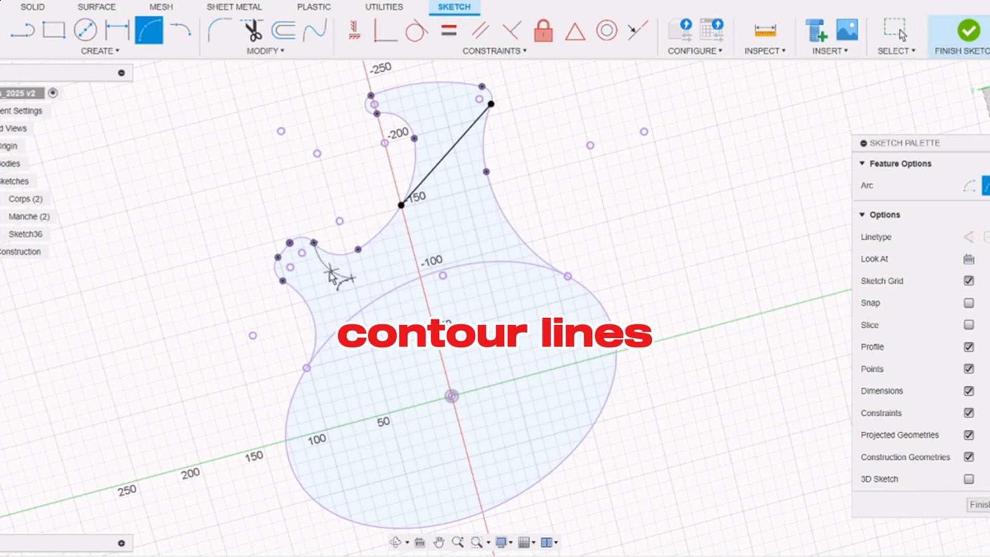
pyautogui.click(313, 242)
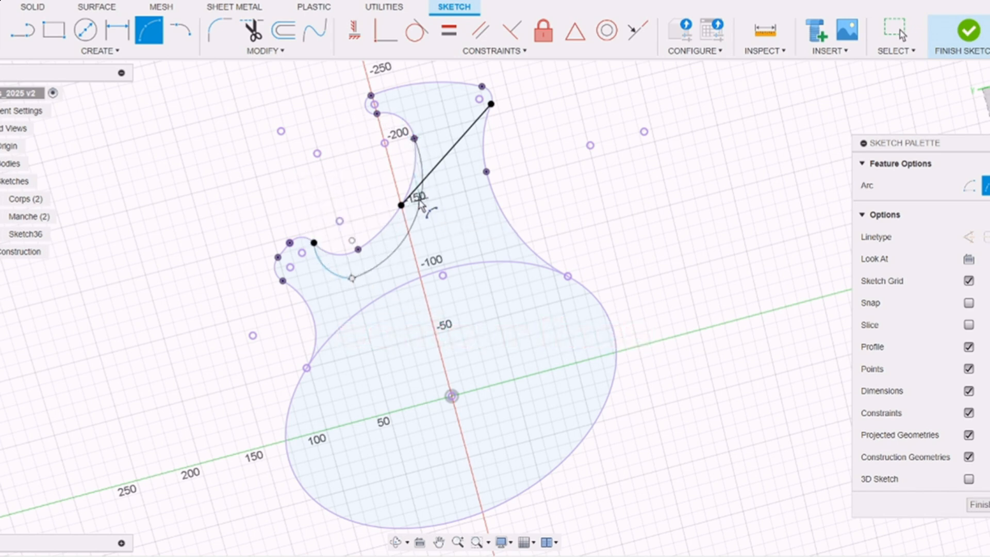
pyautogui.click(421, 204)
pyautogui.press('Escape')
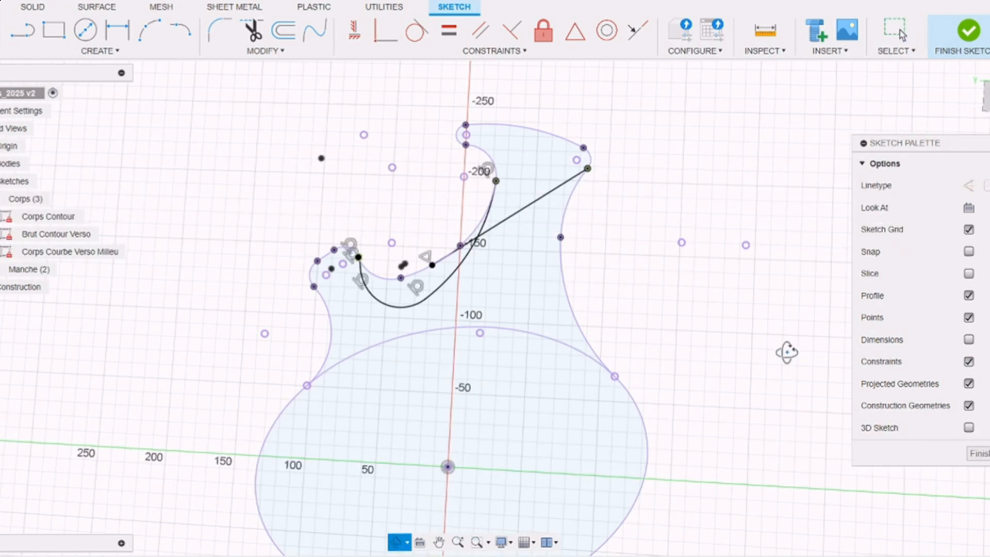
pyautogui.click(969, 340)
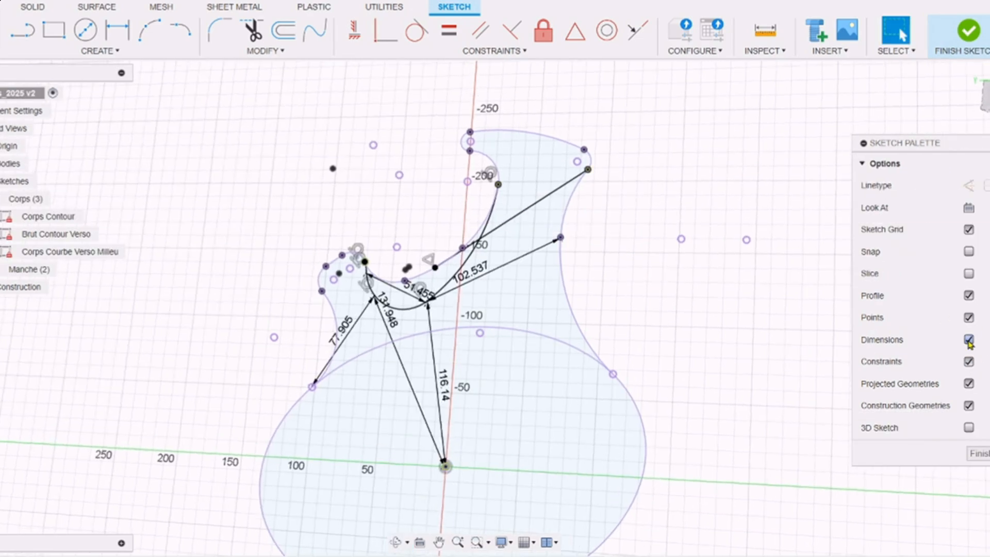
pyautogui.click(939, 19)
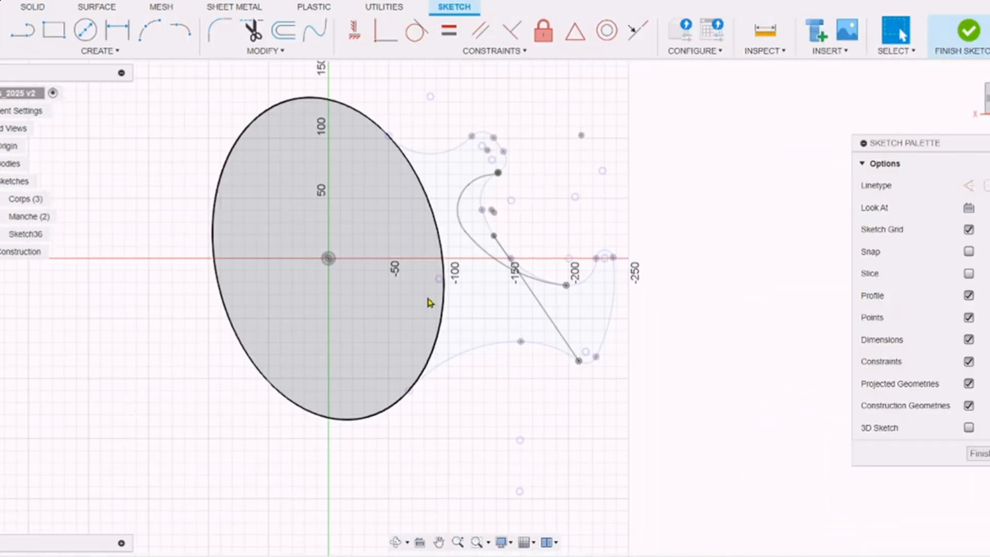
# - Project the body outline curves and the diagonal contour line into the new back-side sketch
pyautogui.press('p')
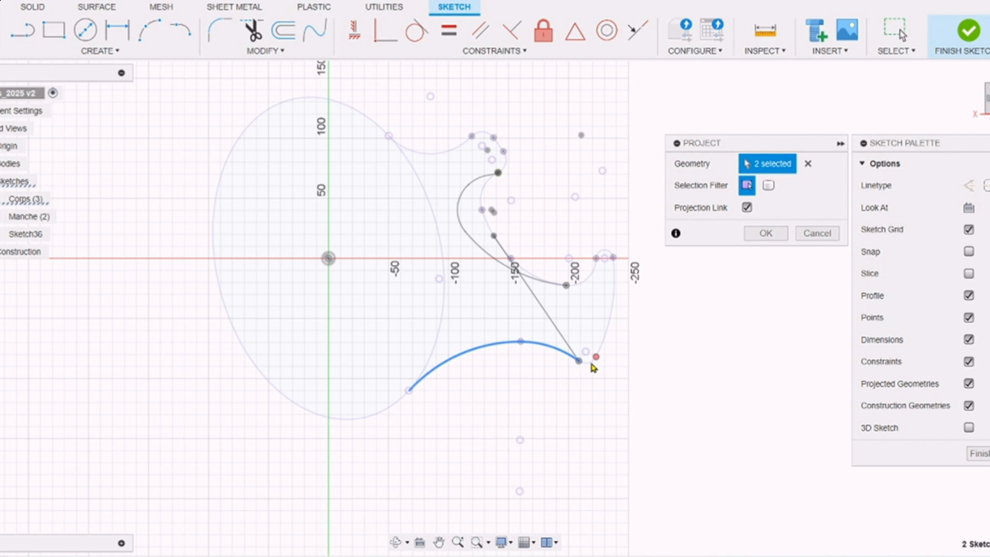
pyautogui.click(593, 361)
pyautogui.click(765, 233)
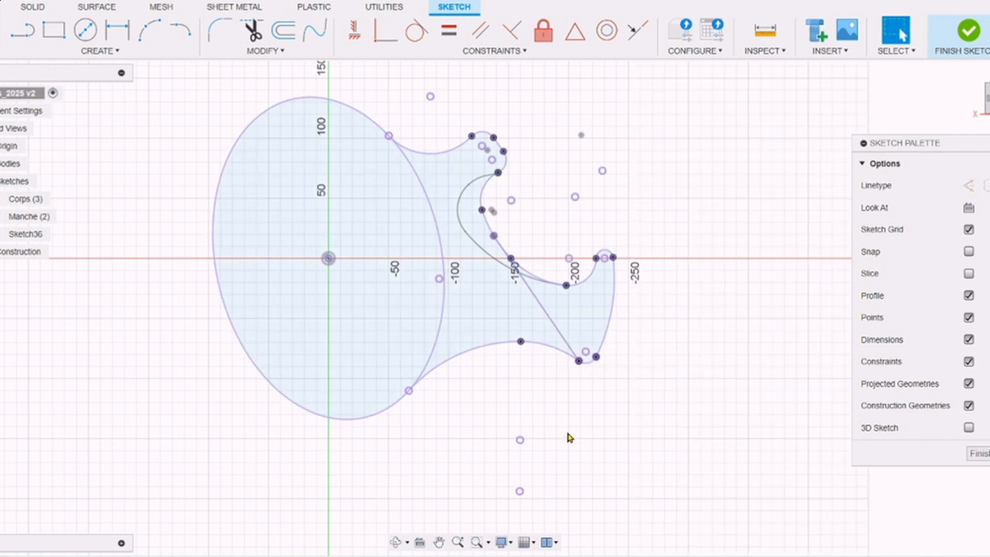
# - Draw the belly cut contour as chained three-point arcs from the long horn's corner to the edge of the body's ellipse
pyautogui.click(149, 30)
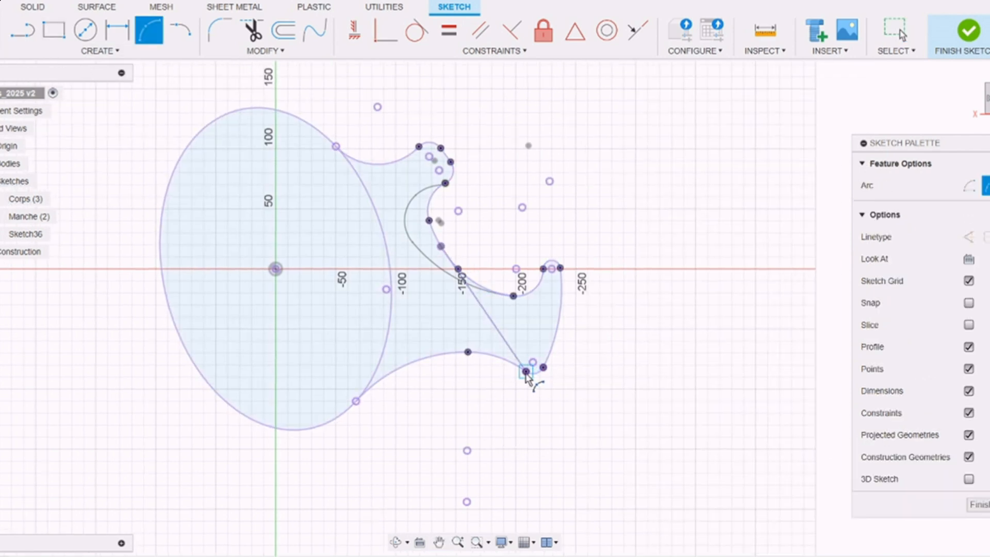
pyautogui.click(473, 327)
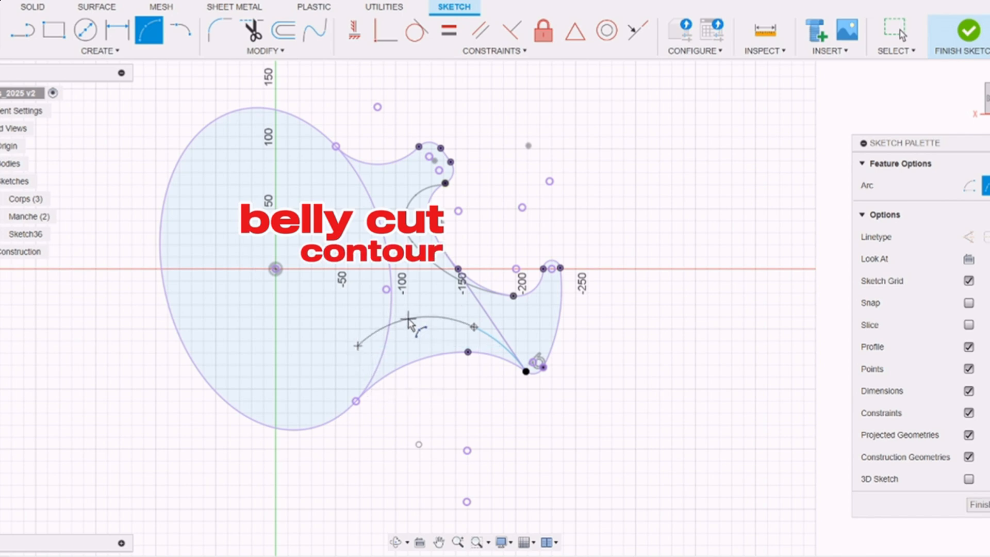
pyautogui.click(301, 411)
# - Make the belly cut arcs tangent to one another and adjust the middle arc's shape
pyautogui.click(416, 31)
pyautogui.click(350, 366)
pyautogui.click(379, 323)
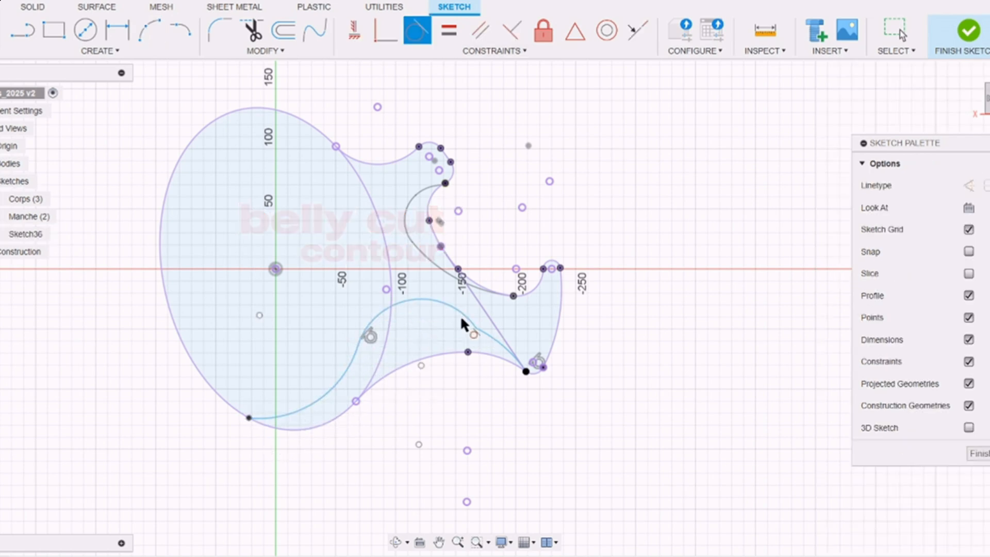
pyautogui.click(462, 317)
pyautogui.click(485, 313)
pyautogui.press('Escape')
pyautogui.click(358, 346)
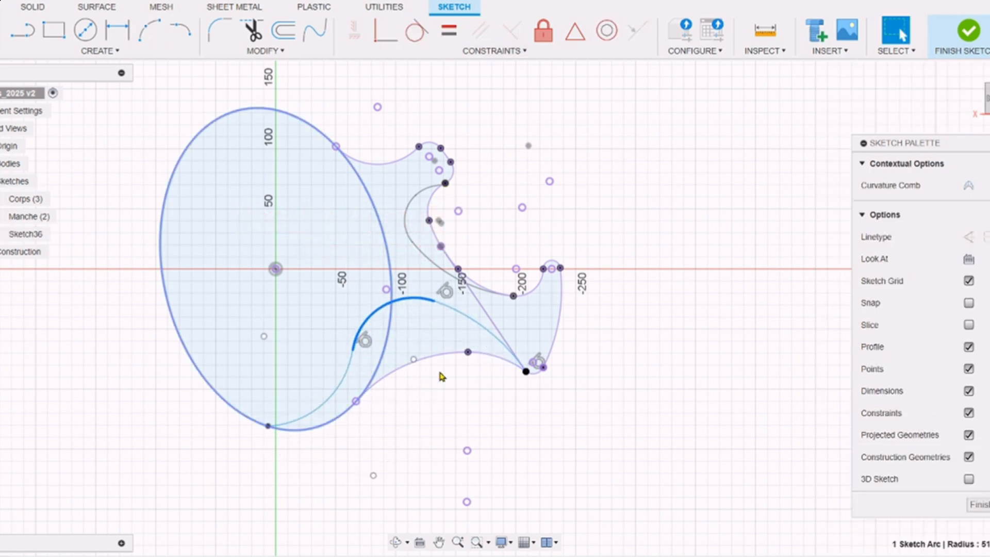
pyautogui.moveTo(442, 376)
pyautogui.keyDown('shift'); pyautogui.mouseDown(button='middle')
pyautogui.moveTo(771, 380)
pyautogui.moveTo(887, 135)
pyautogui.mouseUp(button='middle'); pyautogui.keyUp('shift')
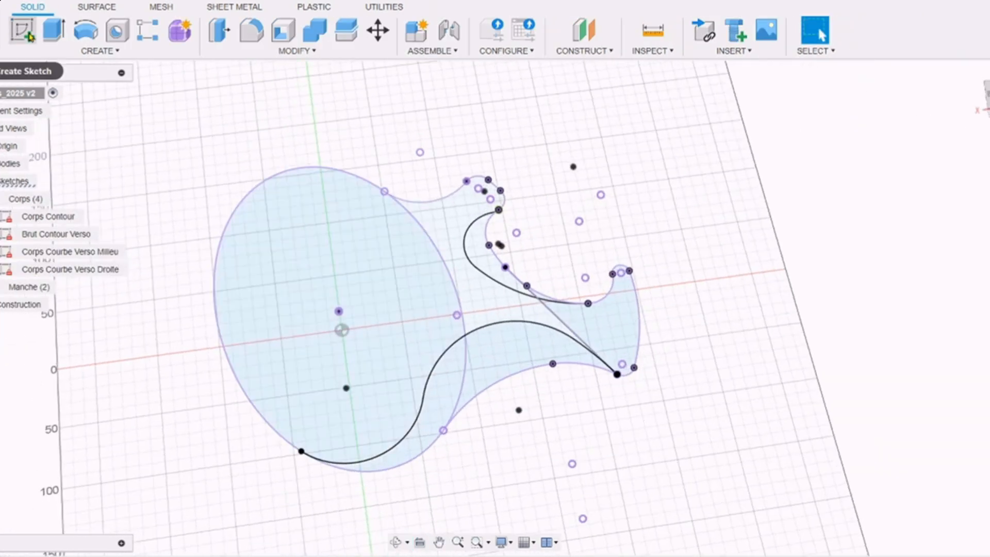
# - Project the body's ellipse and the short horn's outline curves into another back-side sketch
pyautogui.press('p')
pyautogui.click(466, 266)
pyautogui.click(493, 239)
pyautogui.click(531, 219)
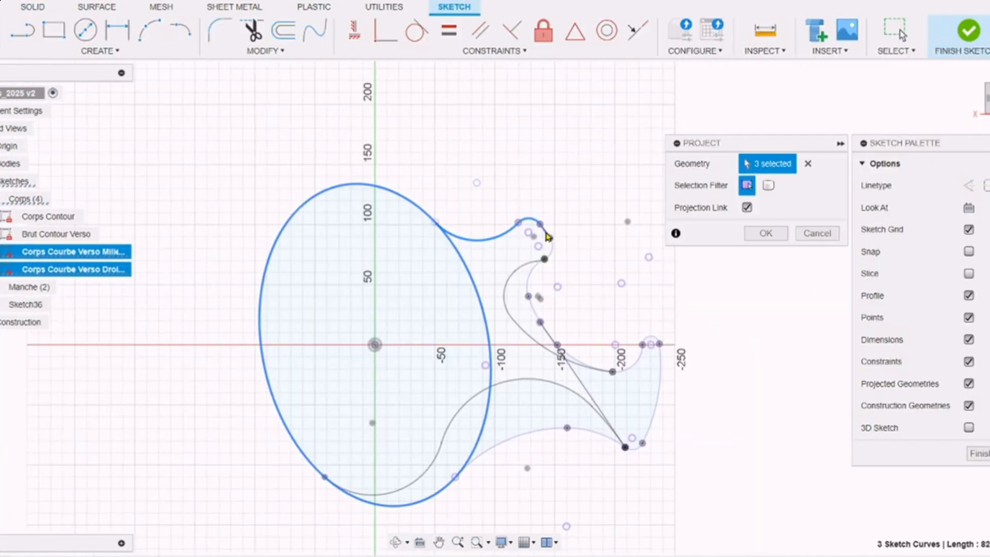
pyautogui.click(545, 231)
pyautogui.click(765, 233)
# - Draw a wavy contour of tangent three-point arcs from the ellipse's edge to the short horn, and finish the sketch after checking its dimensions
pyautogui.click(149, 30)
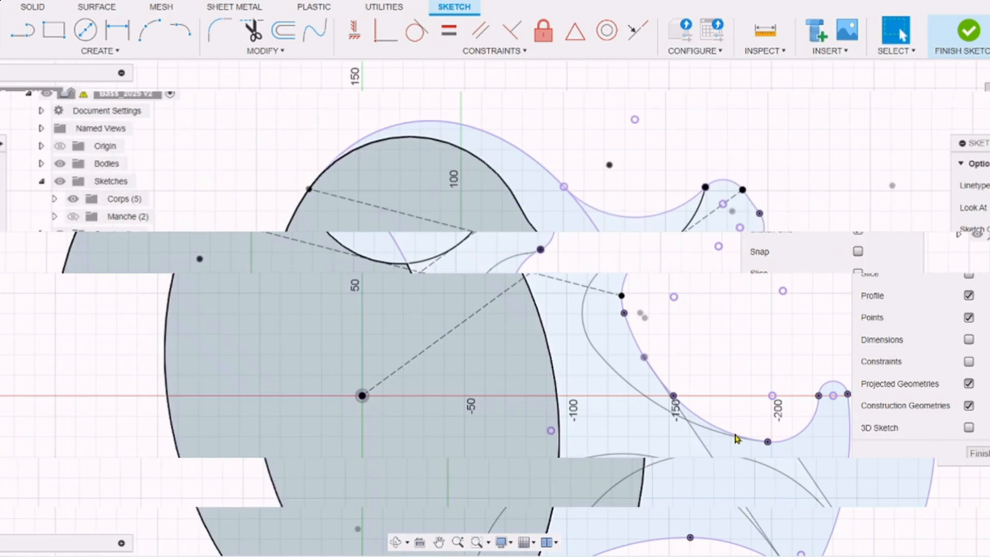
pyautogui.click(968, 340)
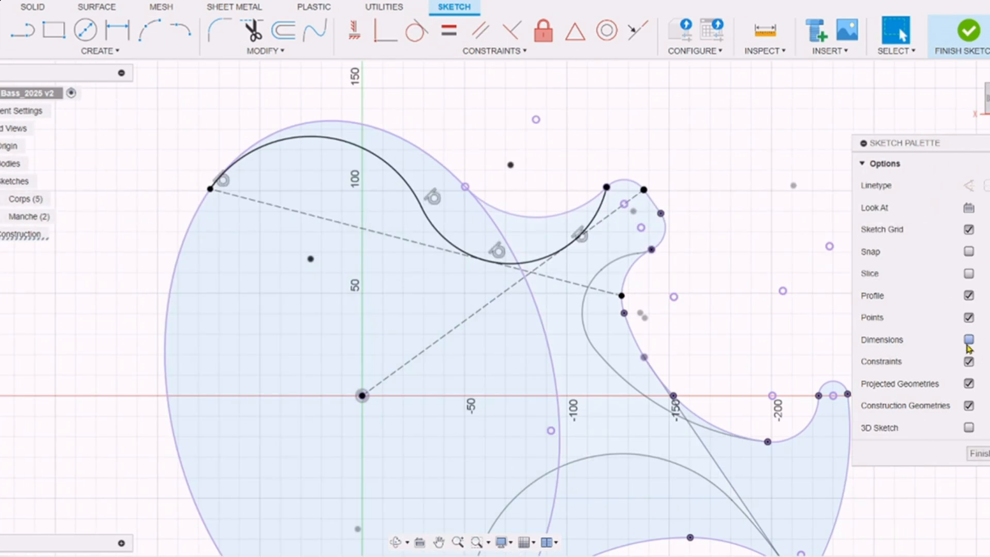
pyautogui.click(968, 341)
pyautogui.click(982, 50)
# - Create an angled construction plane through the line across the body end of the neck
pyautogui.click(1, 199)
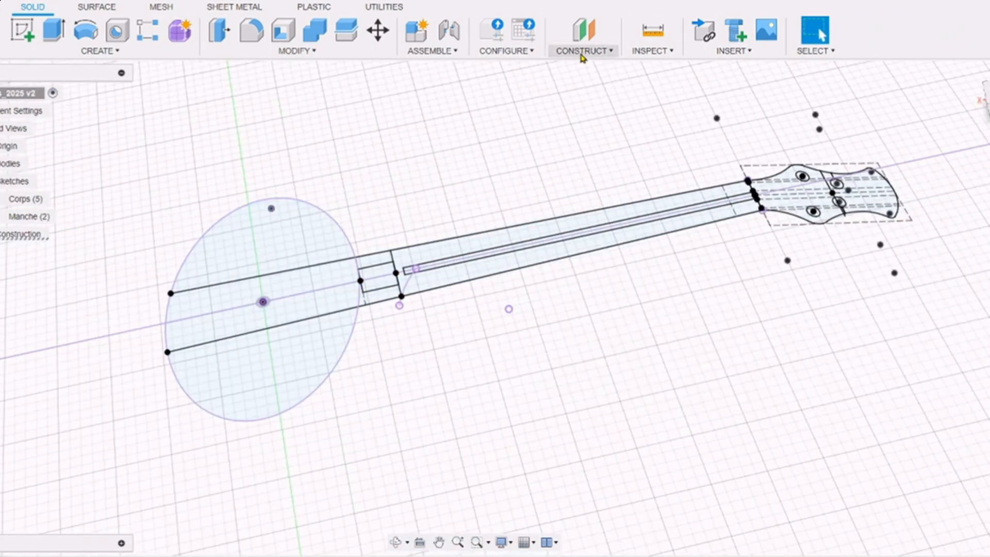
pyautogui.click(584, 50)
pyautogui.click(609, 92)
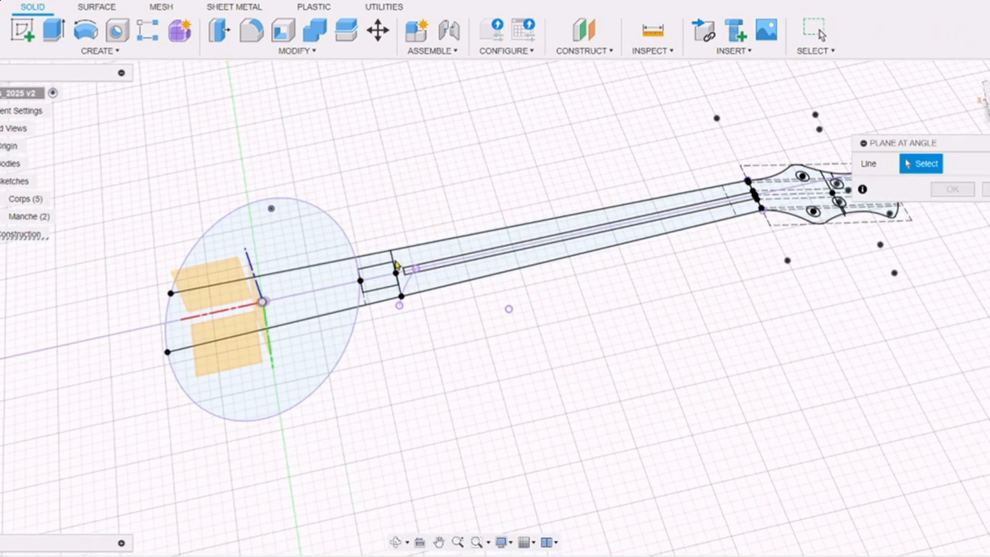
pyautogui.click(397, 264)
pyautogui.press('Return')
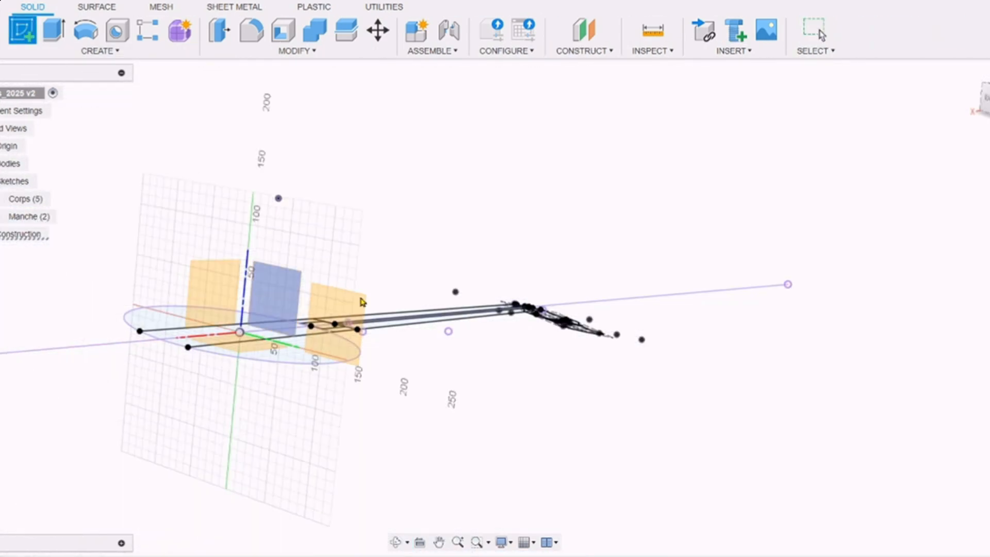
# - Sketch a horizontal 60 mm line on the new plane and constrain its midpoint to the origin
pyautogui.press('l')
pyautogui.click(321, 211)
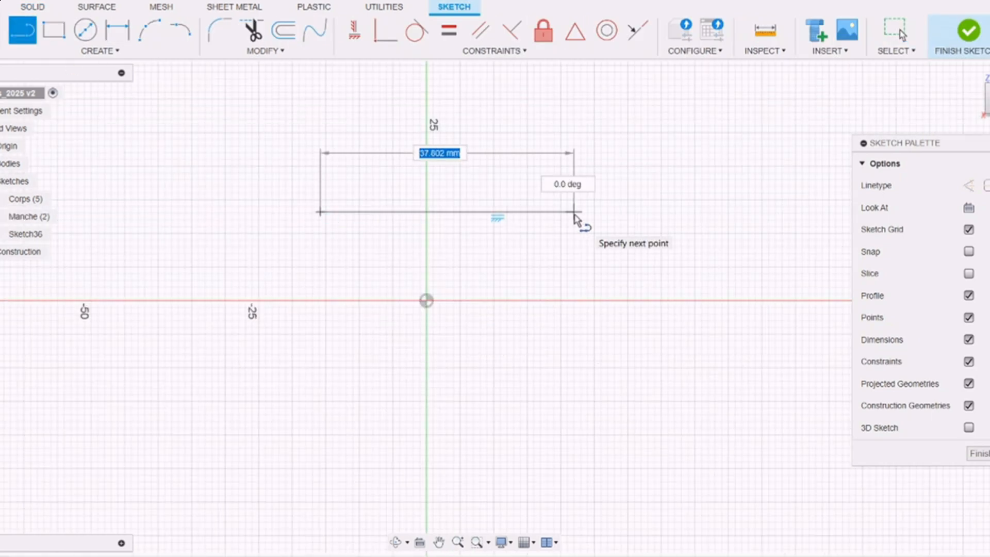
pyautogui.press('Return')
pyautogui.press('Escape')
pyautogui.click(576, 30)
pyautogui.click(598, 212)
pyautogui.click(426, 300)
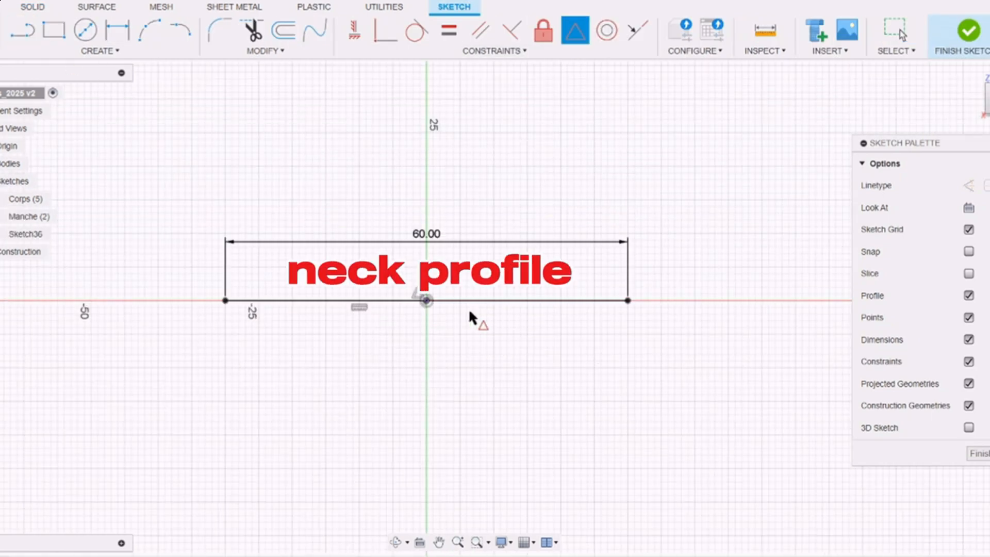
# - Add a sketch point below the 60 mm line and align it vertically with the line's midpoint
pyautogui.click(100, 51)
pyautogui.click(43, 187)
pyautogui.click(426, 409)
pyautogui.click(354, 30)
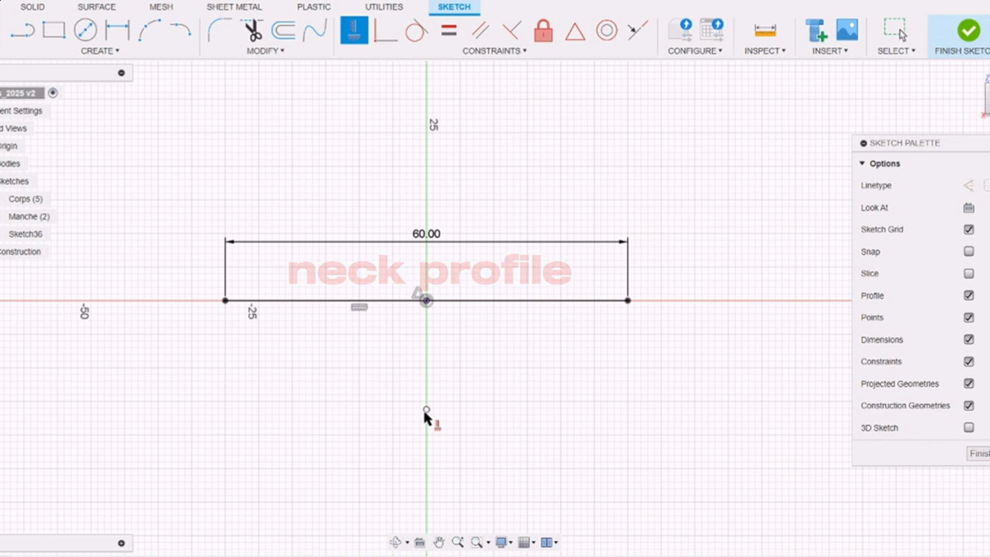
pyautogui.click(426, 409)
pyautogui.click(427, 300)
# - Dimension the point 22 mm below the line and draw a three-point arc to close the neck profile
pyautogui.click(117, 30)
pyautogui.click(508, 407)
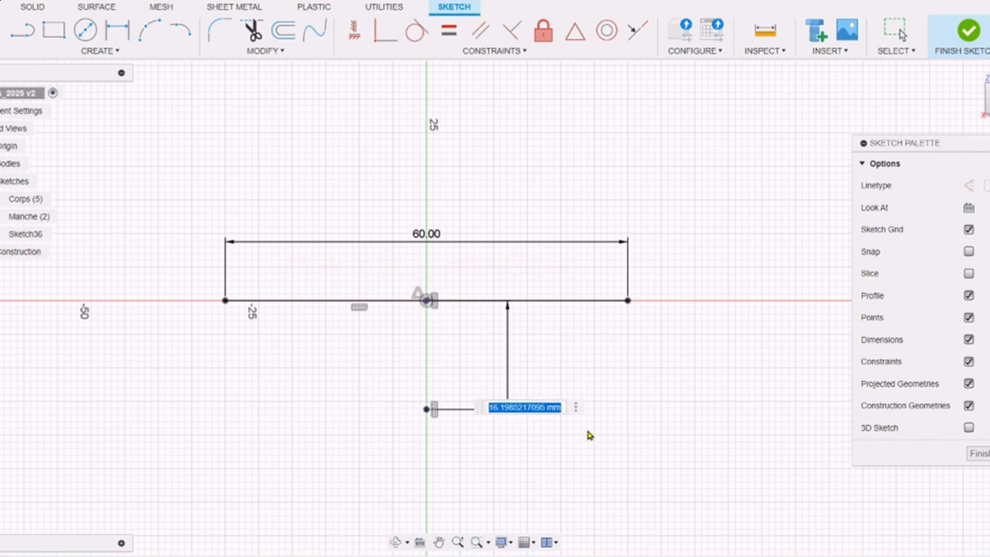
pyautogui.write('22')
pyautogui.press('Return')
pyautogui.click(149, 30)
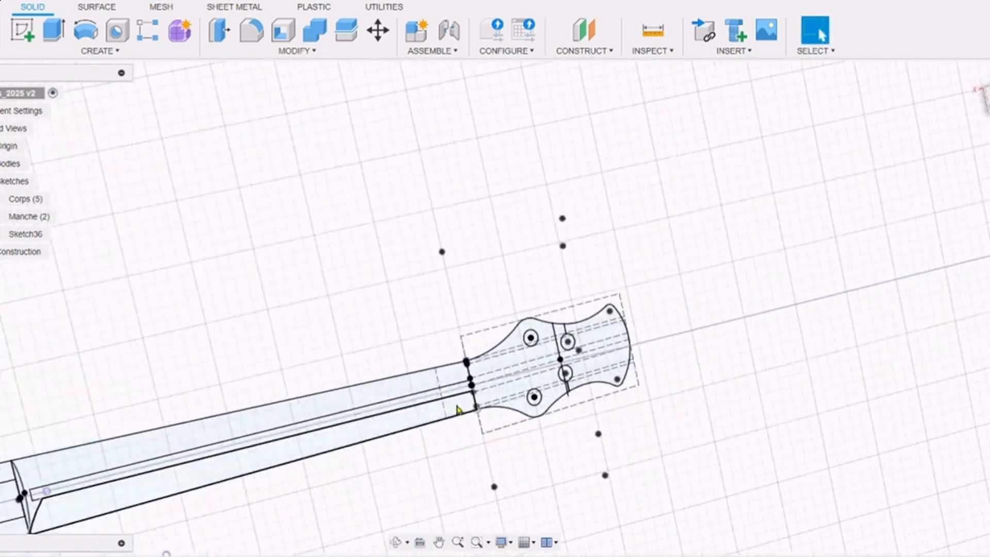
# - Create a construction plane at 90 degrees through the dashed line across the neck near the headstock
pyautogui.scroll(2, 457, 405)
pyautogui.click(585, 50)
pyautogui.click(593, 81)
pyautogui.click(434, 377)
pyautogui.write('90')
pyautogui.press('Return')
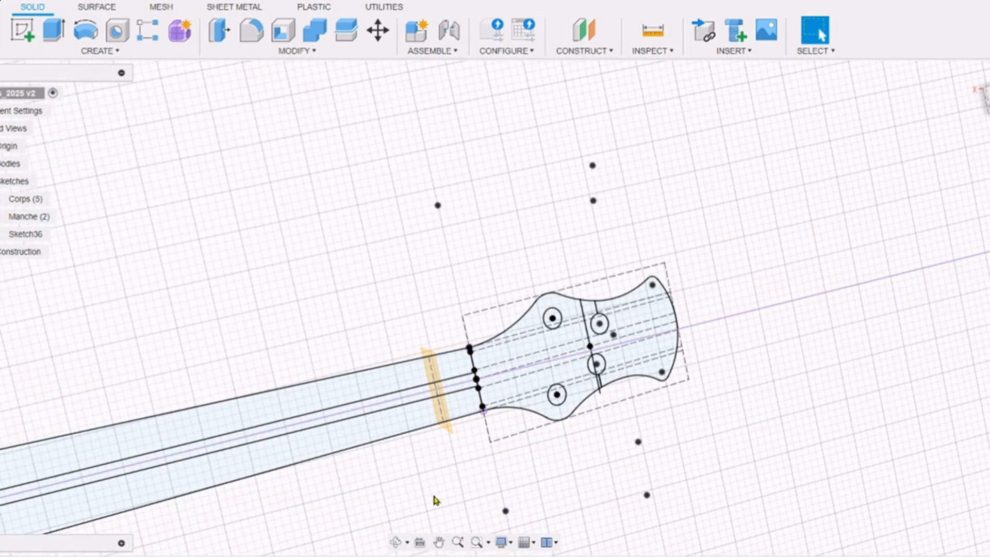
# - Start a sketch on the plane near the headstock and draw a line across the neck's width
pyautogui.keyDown('shift'); pyautogui.moveTo(436, 501); pyautogui.dragTo(524, 380, button='middle'); pyautogui.keyUp('shift')
pyautogui.click(22, 30)
pyautogui.click(410, 463)
pyautogui.press('l')
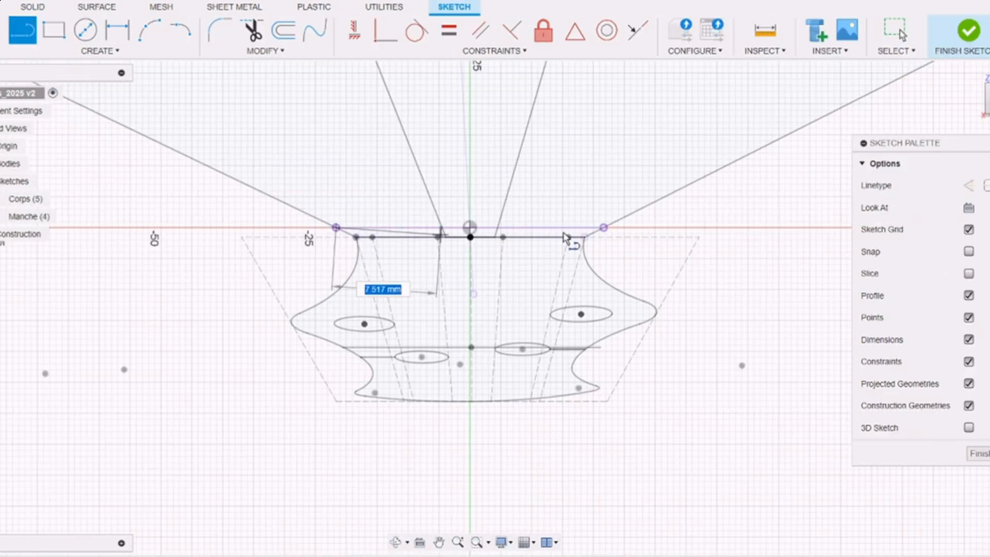
pyautogui.click(604, 227)
# - Add a point vertically aligned with the origin and dimension it 16 mm below the neck-width line
pyautogui.click(100, 50)
pyautogui.click(49, 199)
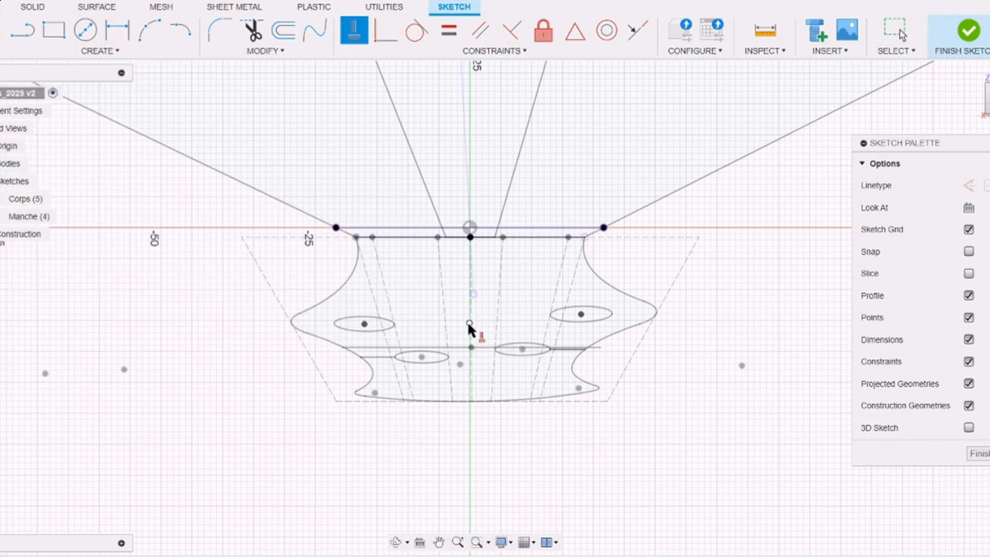
pyautogui.click(469, 324)
pyautogui.click(100, 50)
pyautogui.click(46, 290)
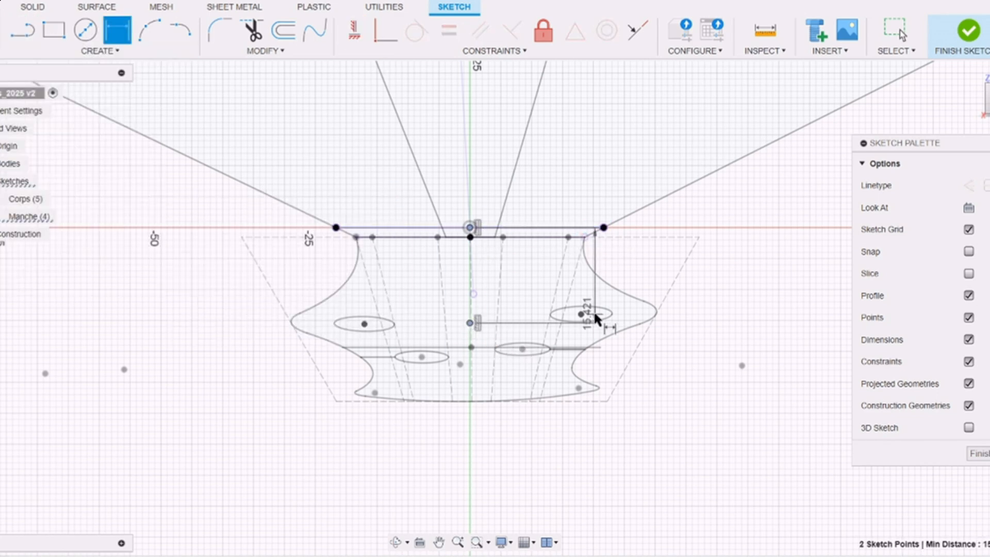
pyautogui.click(744, 334)
pyautogui.write('16')
pyautogui.press('Return')
# - Close the headstock-end neck profile with a three-point arc based on the 16 mm point and finish the sketch
pyautogui.click(149, 30)
pyautogui.click(336, 228)
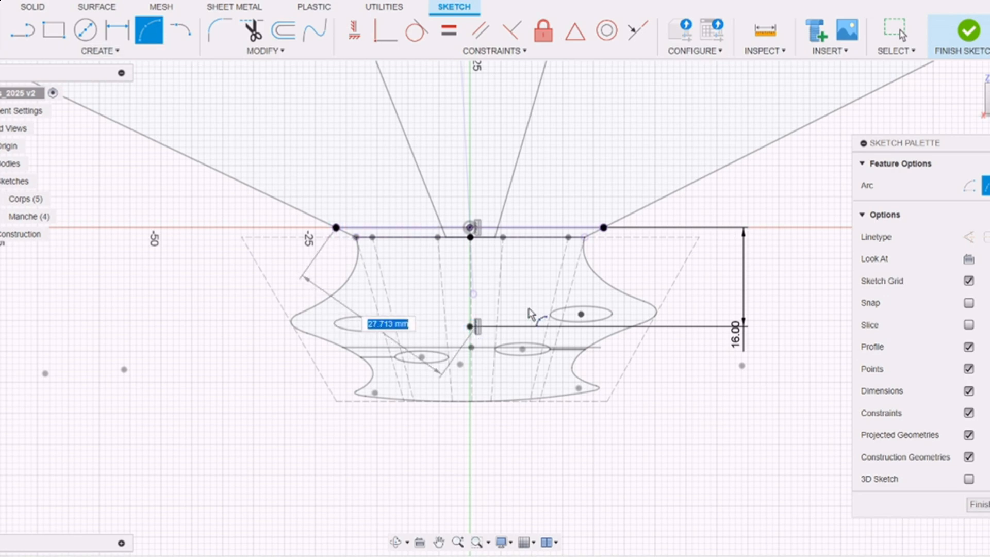
pyautogui.click(469, 326)
pyautogui.click(961, 32)
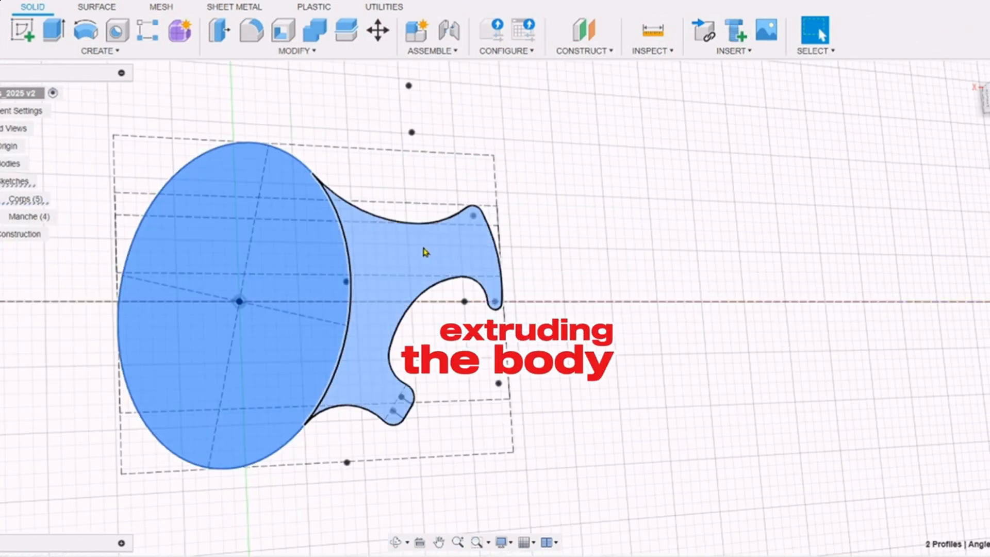
# - Extrude the ellipse and horn profiles of the body by -39 mm
pyautogui.write('e')
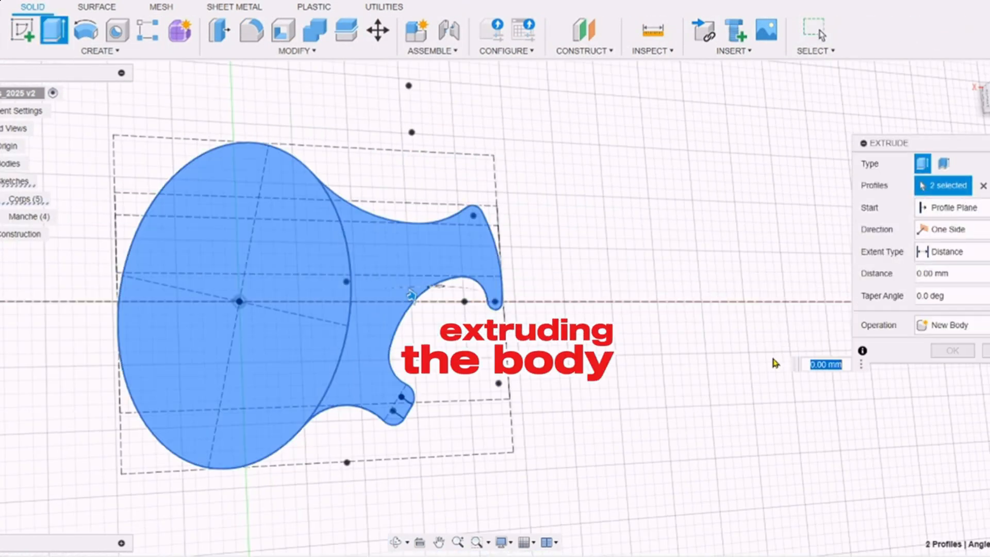
pyautogui.write('-39')
pyautogui.press('Return')
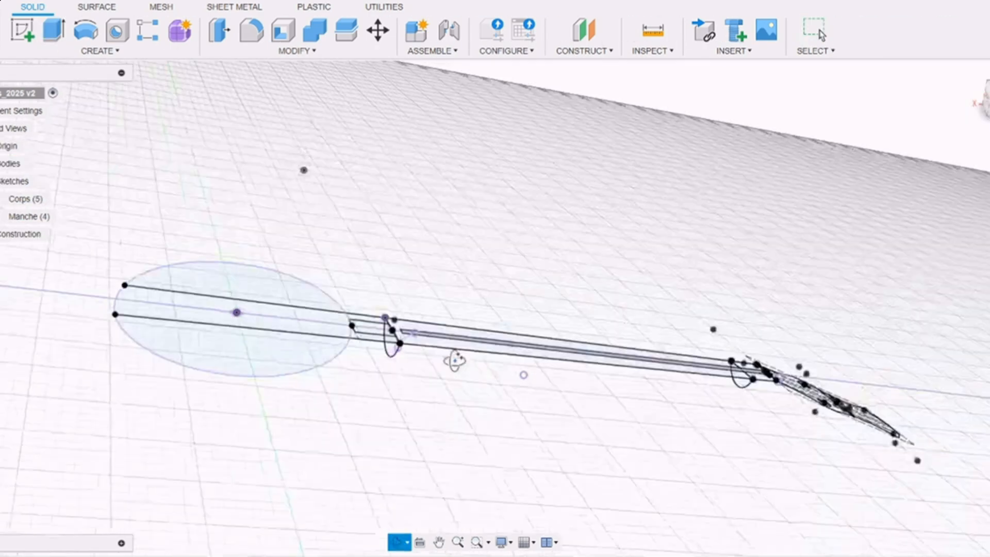
# - Loft between the two arc-shaped neck profiles as a new body
pyautogui.click(99, 50)
pyautogui.click(31, 170)
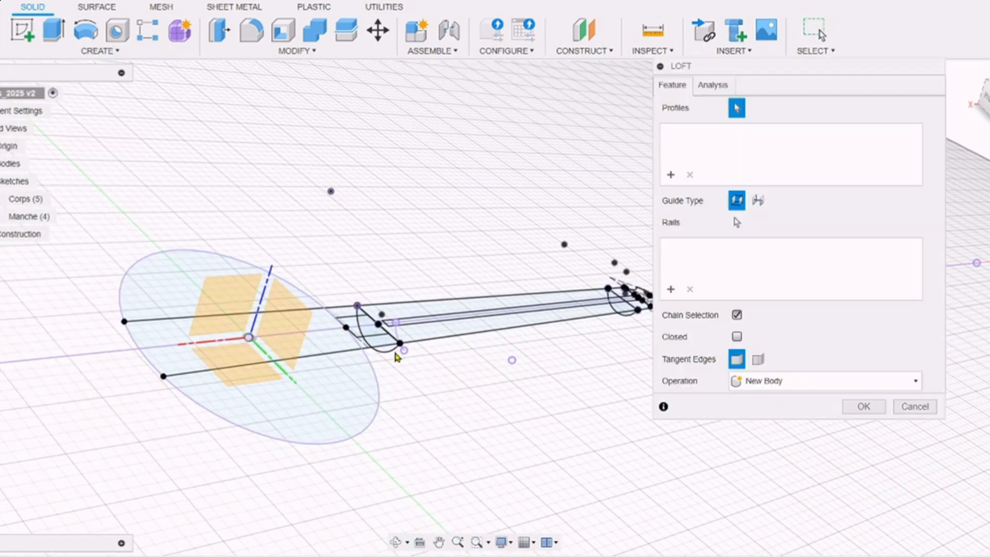
pyautogui.click(380, 340)
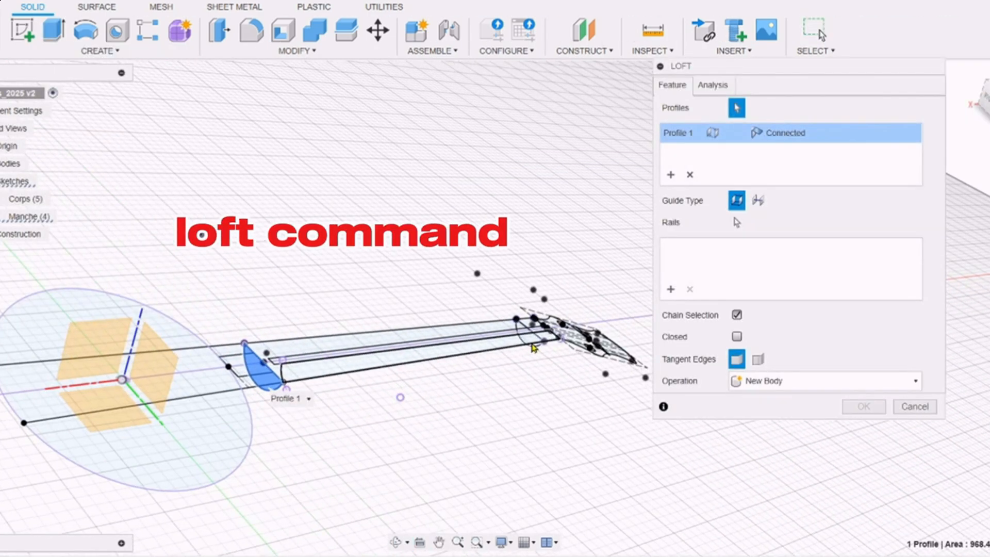
pyautogui.click(533, 338)
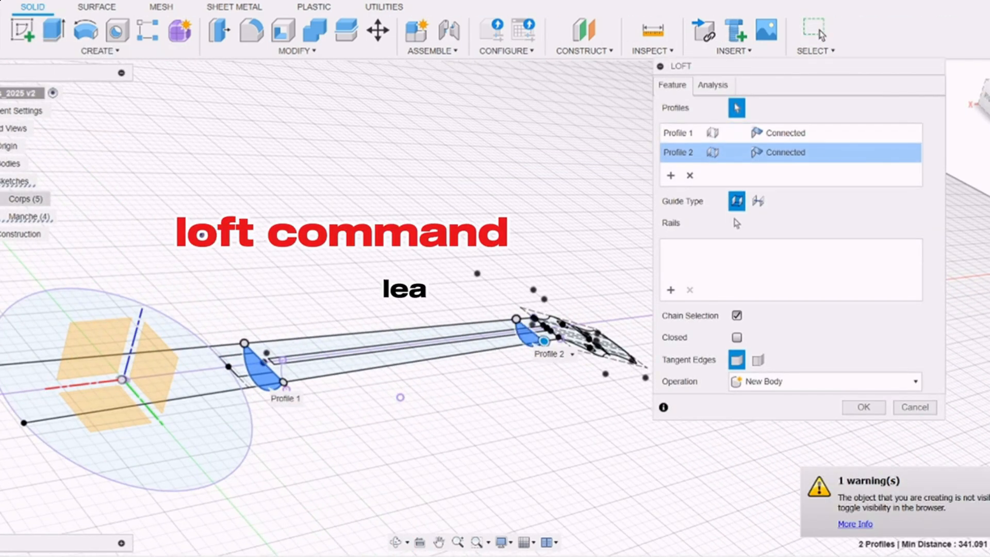
pyautogui.click(822, 380)
pyautogui.click(763, 413)
pyautogui.click(822, 380)
pyautogui.click(754, 444)
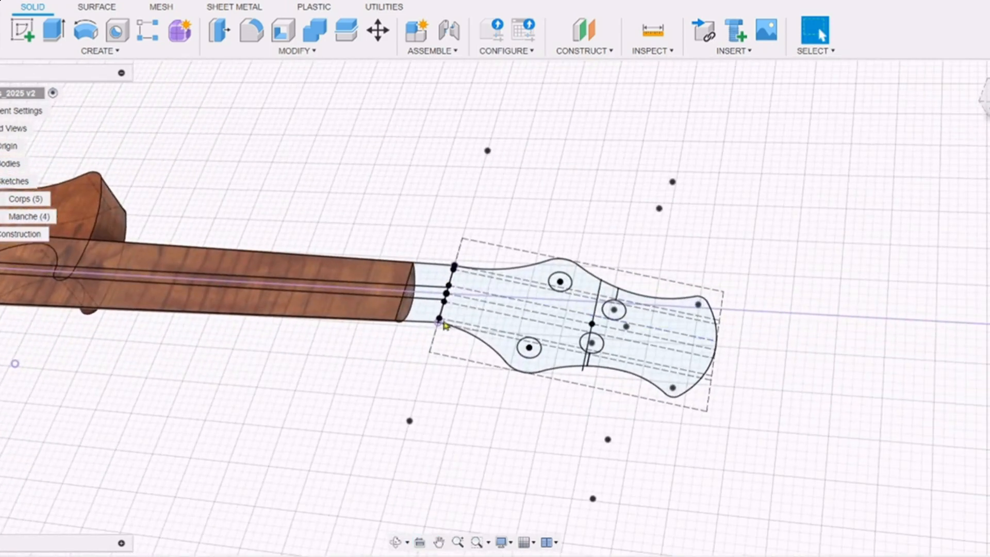
# - Extrude all headstock profiles except the four tuner holes
pyautogui.click(504, 307)
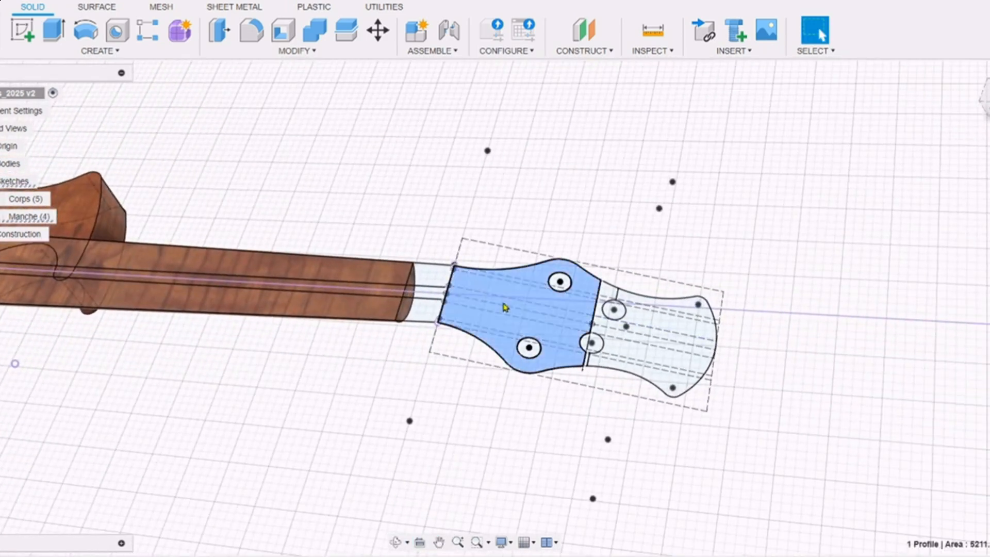
pyautogui.keyDown('shift'); pyautogui.click(650, 356); pyautogui.keyUp('shift')
pyautogui.scroll(6, 592, 361)
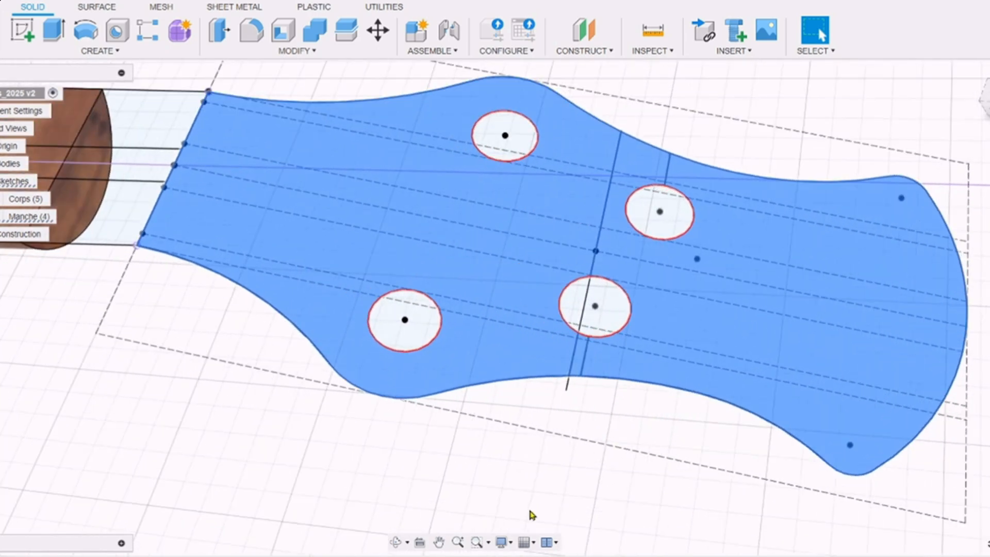
pyautogui.write('e1')
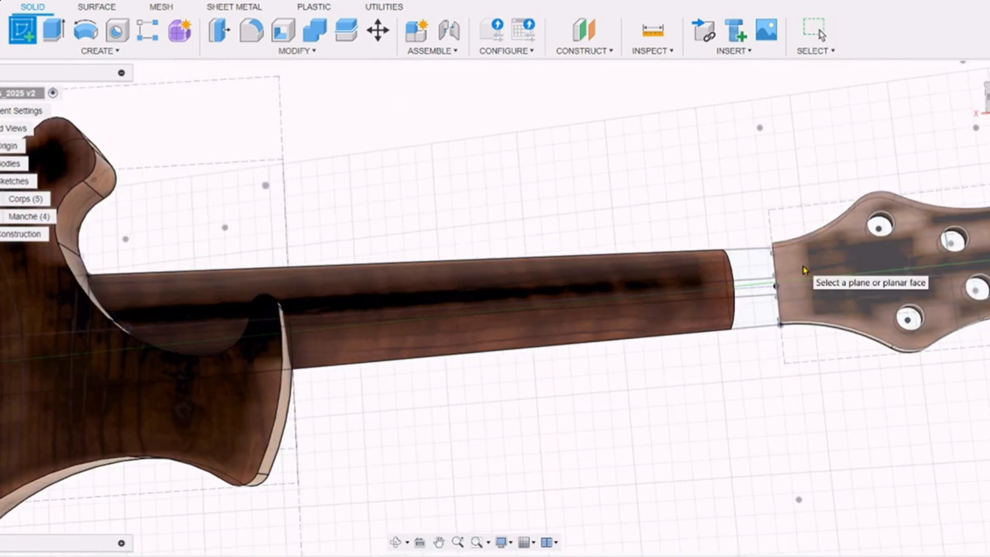
# - Sketch a line along the headstock face's neck-end edge and a dimensioned three-point arc between its ends, and finish the sketch
pyautogui.click(805, 269)
pyautogui.scroll(6, 578, 526)
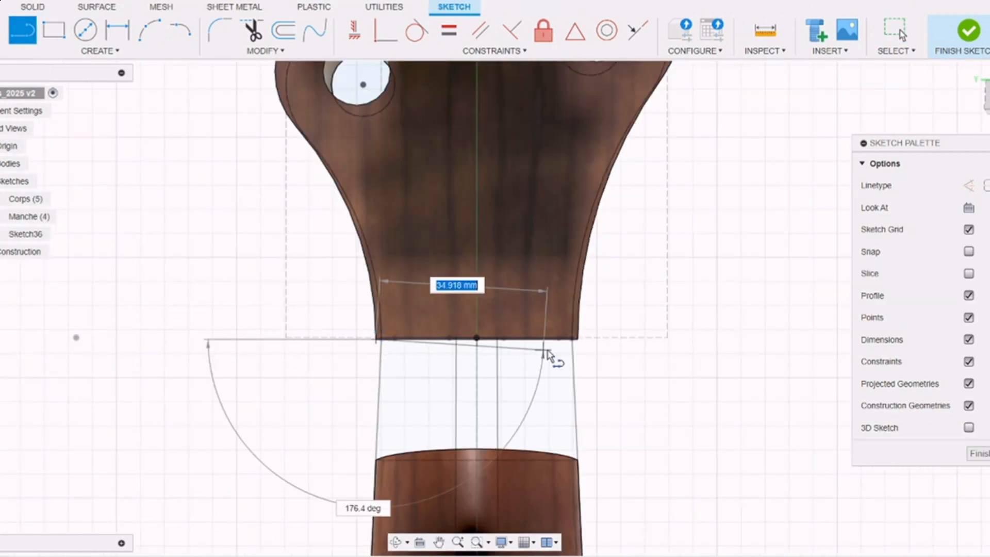
pyautogui.click(577, 340)
pyautogui.click(149, 32)
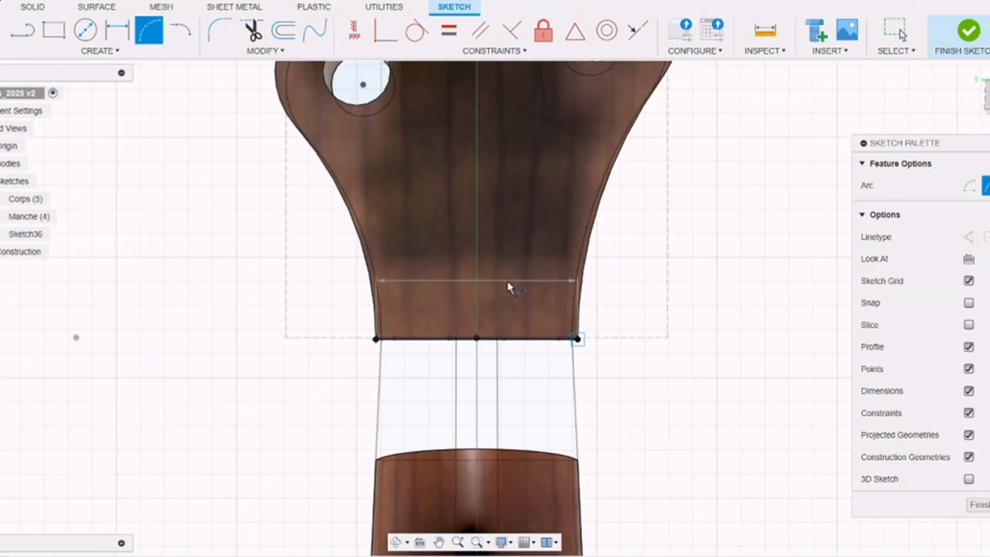
pyautogui.click(119, 29)
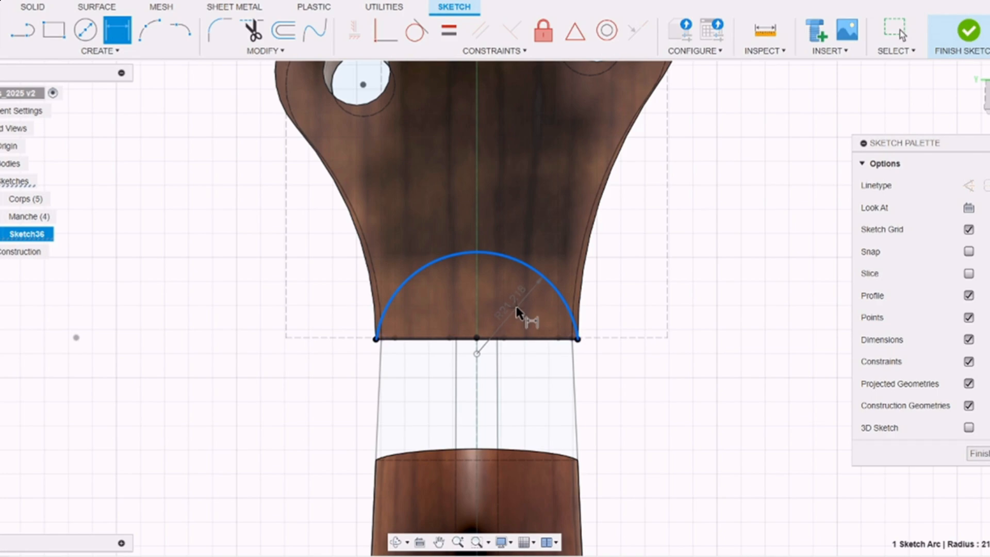
pyautogui.click(489, 305)
pyautogui.click(970, 31)
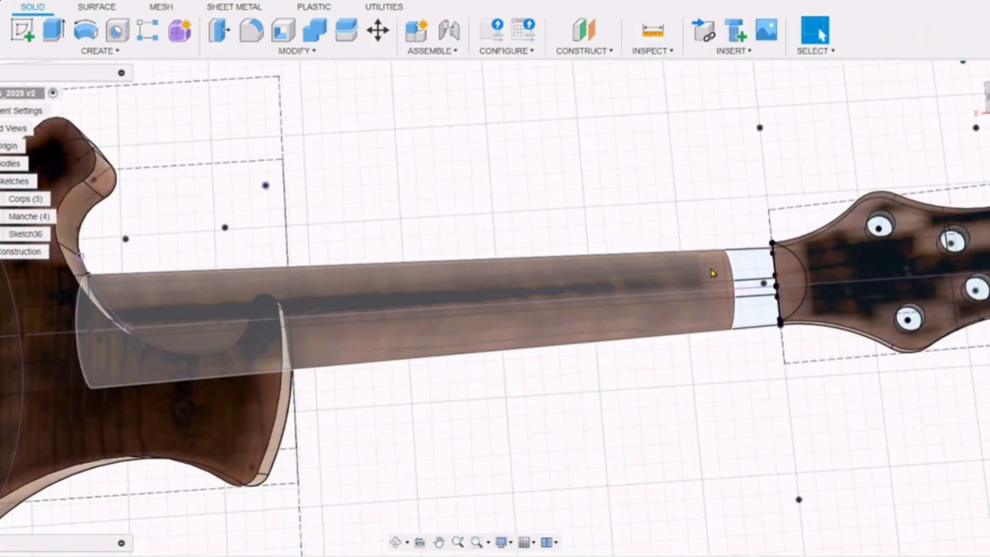
# - Sketch a rectangle over the headstock's neck-facing end face and a three-point arc between its upper corners
pyautogui.click(743, 309)
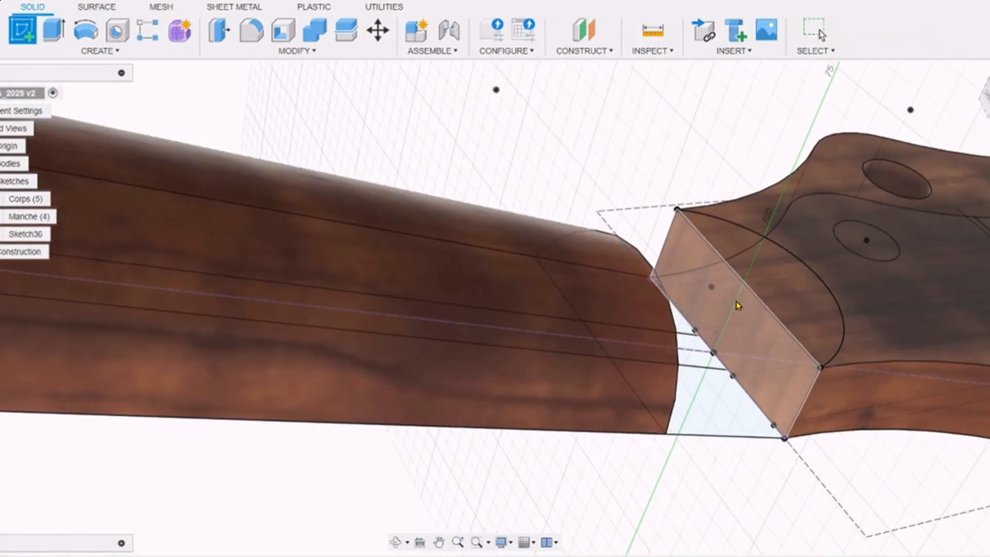
pyautogui.press('r')
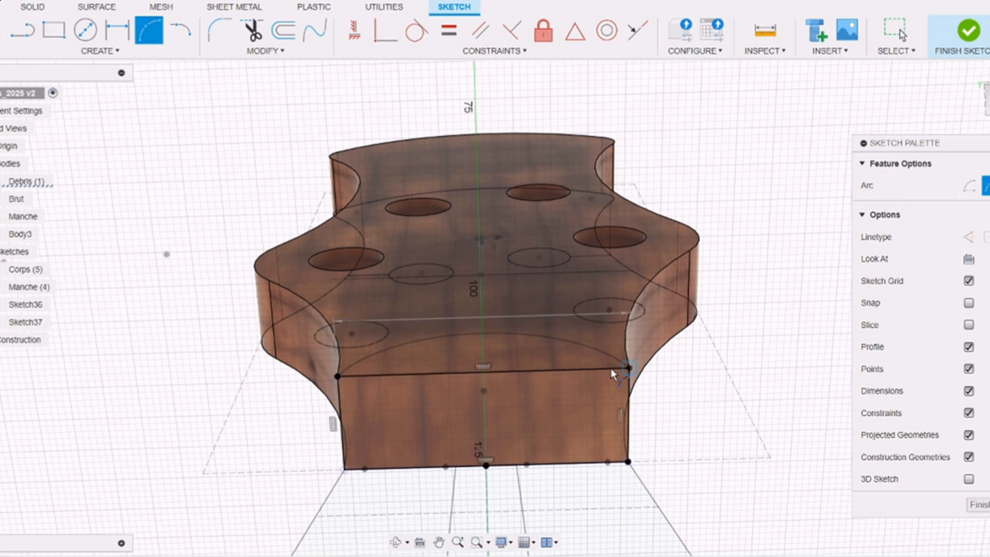
pyautogui.click(525, 334)
pyautogui.press('Escape')
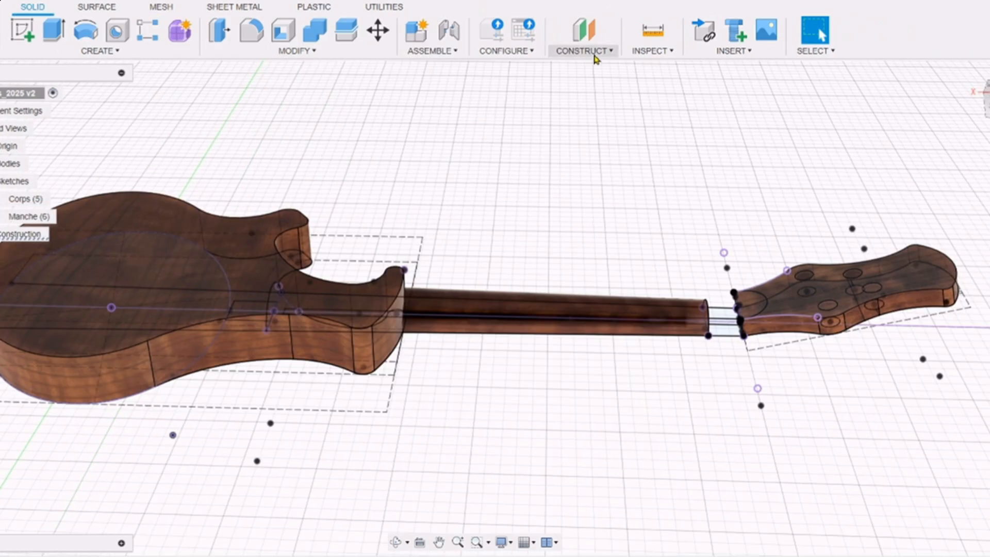
# - Create an angled construction plane along the neck's centreline
pyautogui.click(585, 51)
pyautogui.click(593, 82)
pyautogui.click(728, 325)
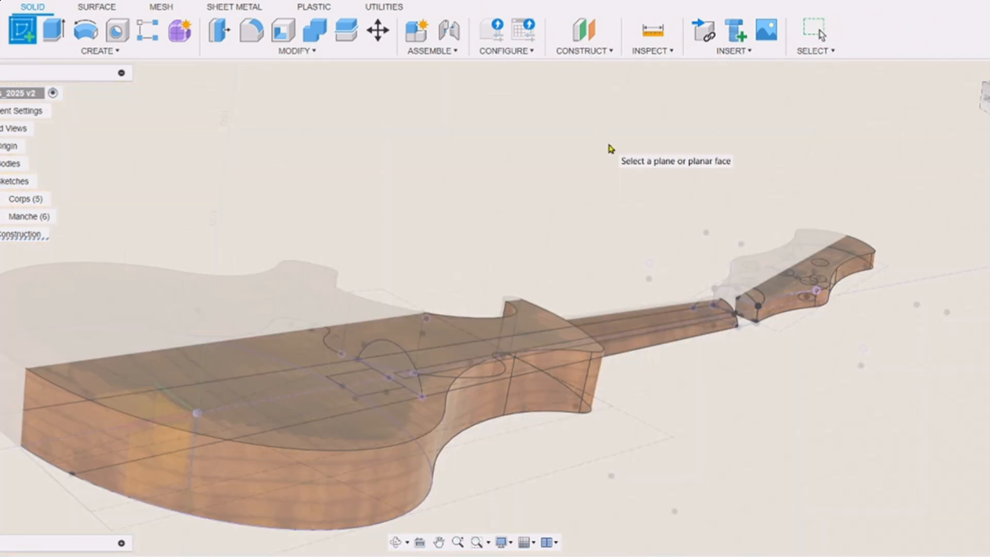
# - Start a sketch on the lengthwise centre plane and project the neck's curved face into it
pyautogui.click(607, 140)
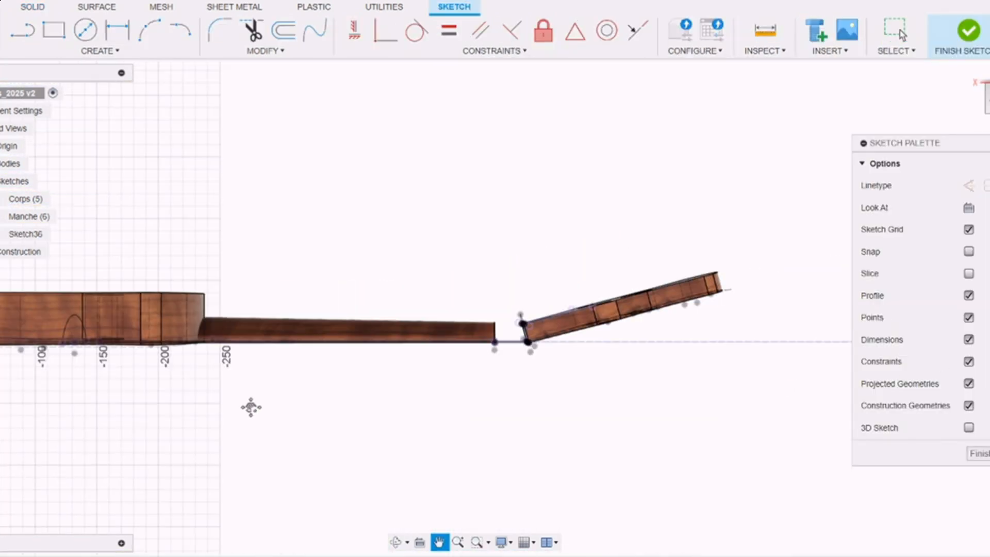
pyautogui.press('p')
pyautogui.click(438, 324)
pyautogui.keyDown('shift'); pyautogui.moveTo(438, 324); pyautogui.dragTo(607, 297, button='middle'); pyautogui.keyUp('shift')
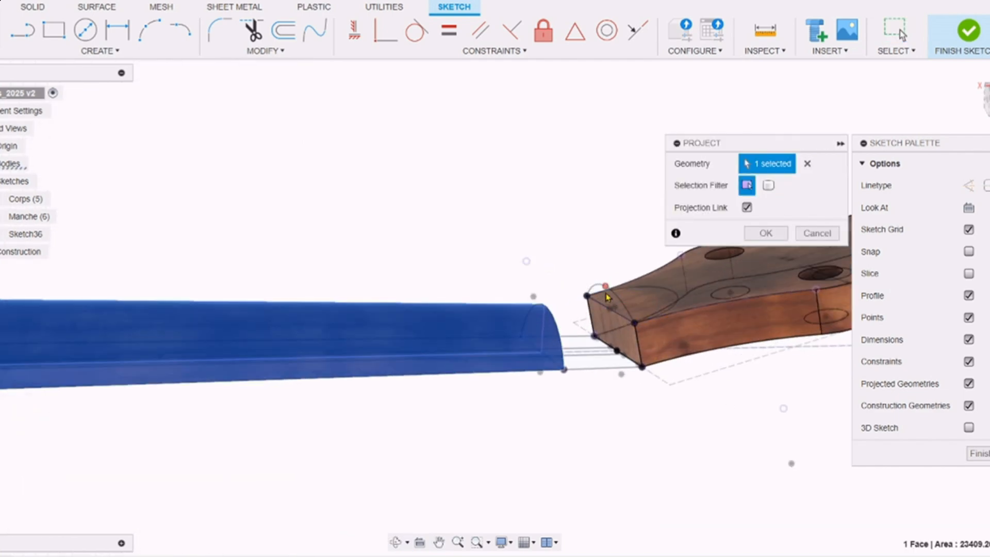
pyautogui.click(765, 233)
# - Finish the projection and sketch the head transition rail with a three-point arc joining the volute's top point to the neck's end
pyautogui.moveTo(536, 371)
pyautogui.keyDown('shift'); pyautogui.mouseDown(button='middle')
pyautogui.moveTo(398, 431)
pyautogui.moveTo(431, 403)
pyautogui.moveTo(412, 392)
pyautogui.mouseUp(button='middle'); pyautogui.keyUp('shift')
pyautogui.click(730, 345)
pyautogui.click(729, 384)
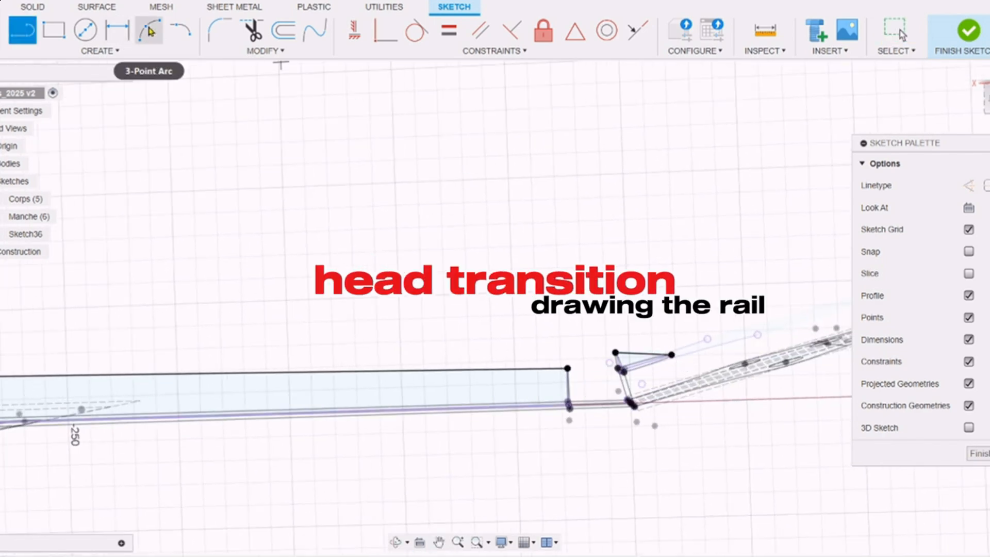
pyautogui.click(149, 31)
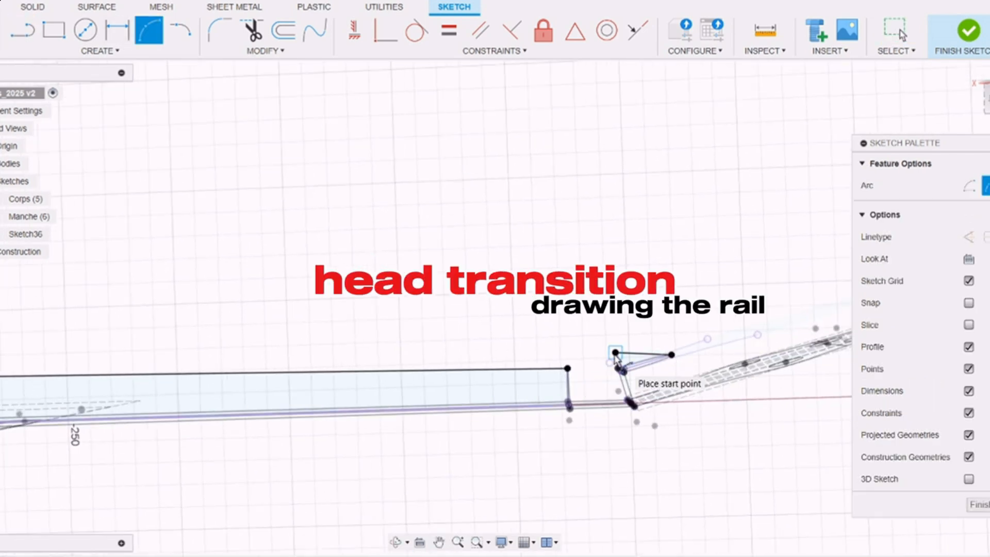
pyautogui.moveTo(598, 364)
pyautogui.keyDown('shift'); pyautogui.mouseDown(button='middle')
pyautogui.moveTo(557, 394)
pyautogui.moveTo(504, 376)
pyautogui.moveTo(531, 409)
pyautogui.mouseUp(button='middle'); pyautogui.keyUp('shift')
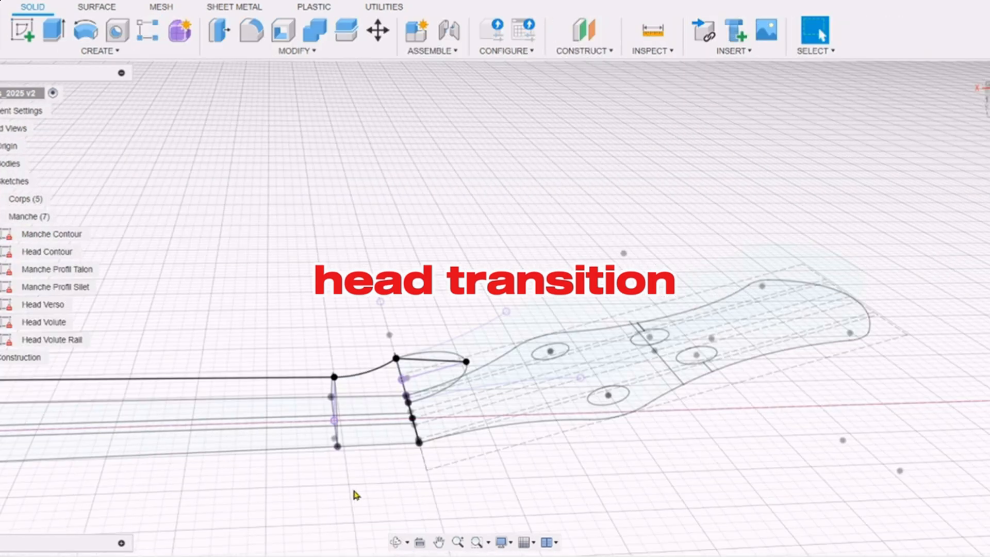
# - Loft between the neck's end profile and the Head Volute profile along the Head Volute Rail curve, joined to the existing body
pyautogui.keyDown('shift'); pyautogui.moveTo(353, 491); pyautogui.dragTo(392, 454, button='middle'); pyautogui.keyUp('shift')
pyautogui.click(37, 56)
pyautogui.click(44, 172)
pyautogui.click(301, 416)
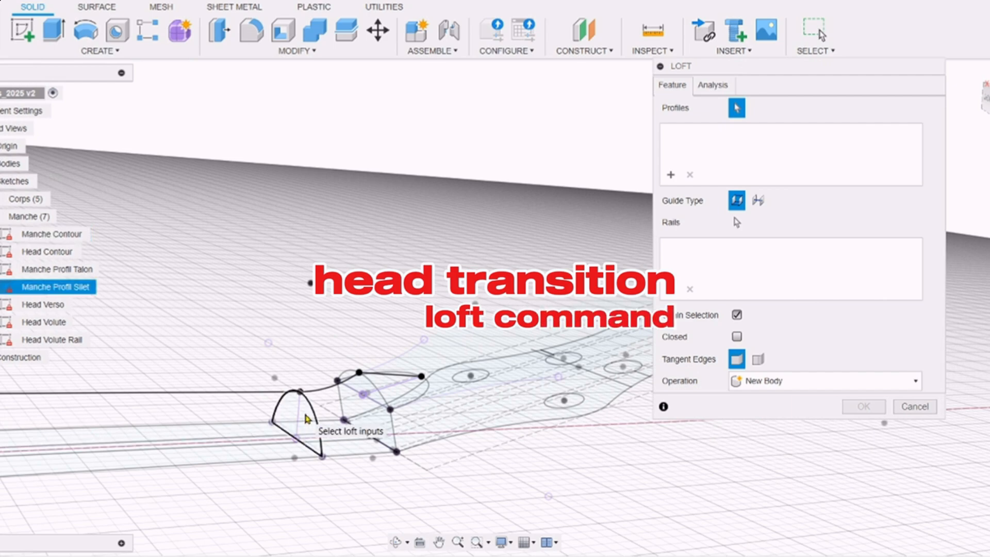
pyautogui.click(363, 388)
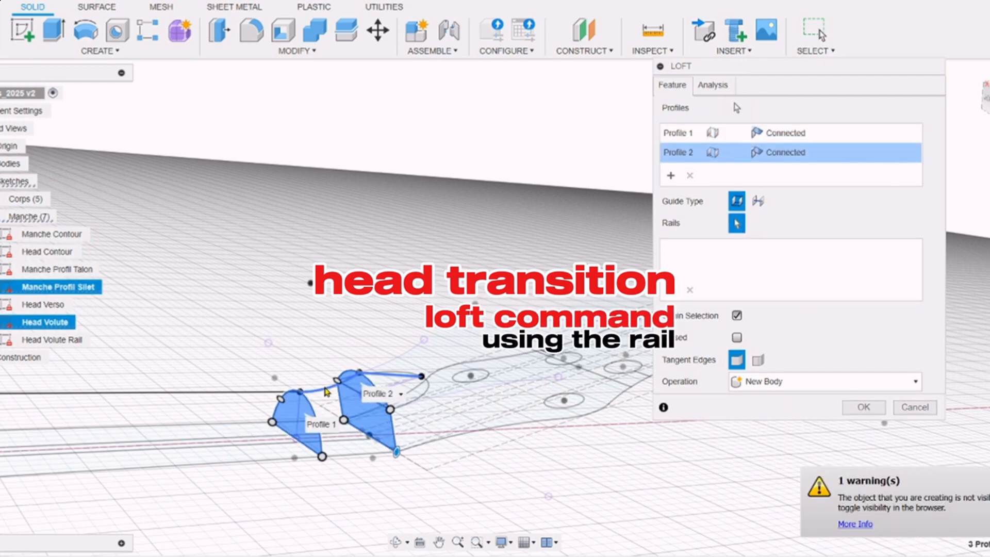
pyautogui.click(326, 392)
pyautogui.keyDown('shift'); pyautogui.moveTo(516, 444); pyautogui.dragTo(568, 449, button='middle'); pyautogui.keyUp('shift')
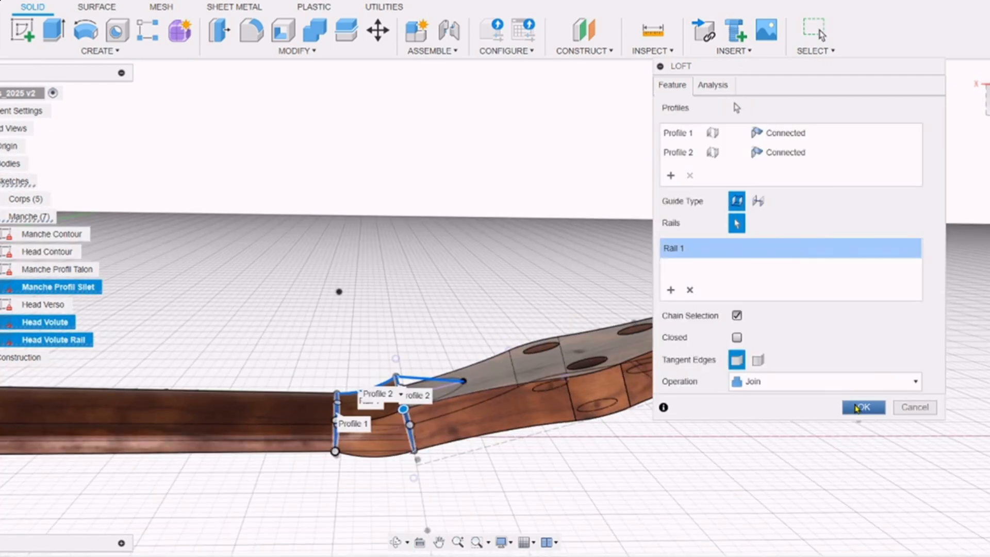
pyautogui.click(856, 408)
pyautogui.moveTo(168, 289); pyautogui.dragTo(111, 76)
pyautogui.press('Escape')
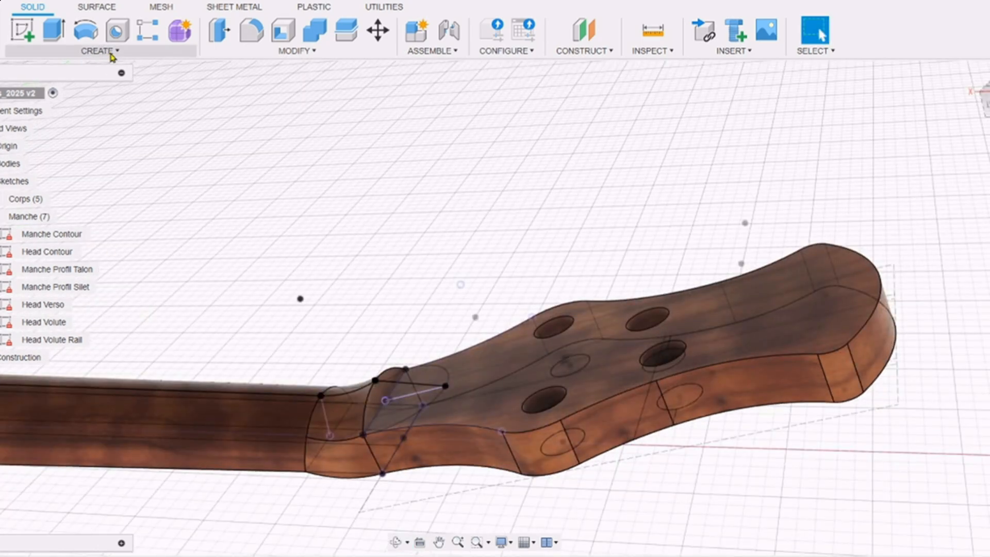
# - Loft the arched volute profile at the neck end of the headstock to the rounded profile sketched on the headstock's back face
pyautogui.click(111, 51)
pyautogui.click(62, 166)
pyautogui.click(381, 394)
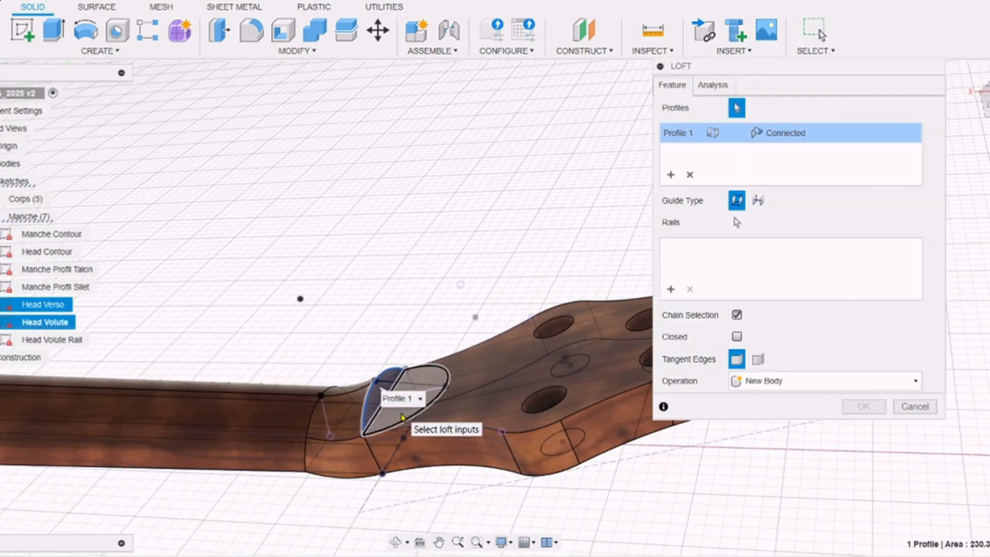
pyautogui.click(402, 417)
pyautogui.press('Return')
# - Fillet the edge where the volute meets the headstock with a 10 mm radius
pyautogui.moveTo(751, 491); pyautogui.dragTo(561, 301, button='middle')
pyautogui.scroll(3, 464, 380)
pyautogui.press('f')
pyautogui.click(462, 385)
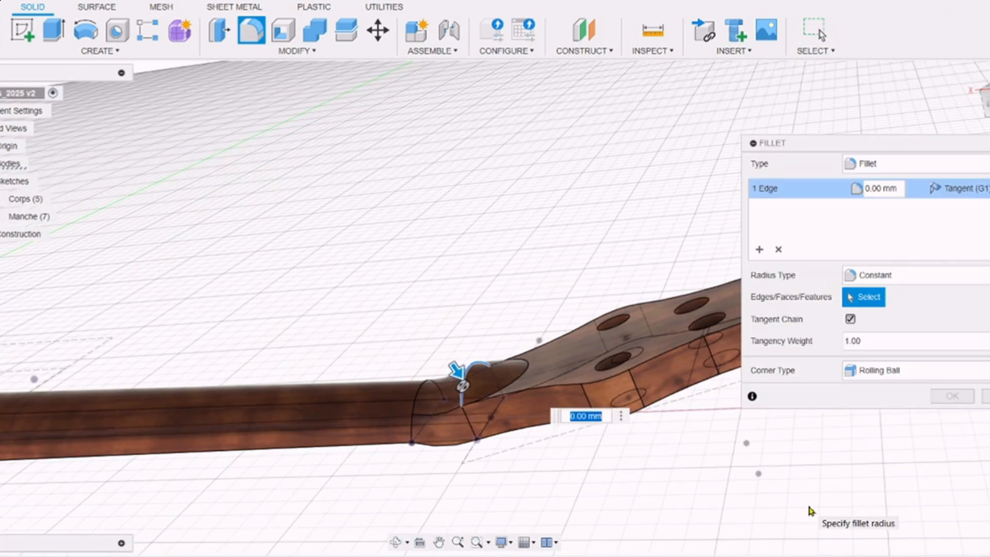
pyautogui.write('10')
pyautogui.press('Return')
# - Split the combined neck and headstock body with the guitar body's flat top face as the extended splitting tool
pyautogui.keyDown('shift'); pyautogui.moveTo(807, 502); pyautogui.dragTo(557, 468, button='middle'); pyautogui.keyUp('shift')
pyautogui.click(299, 50)
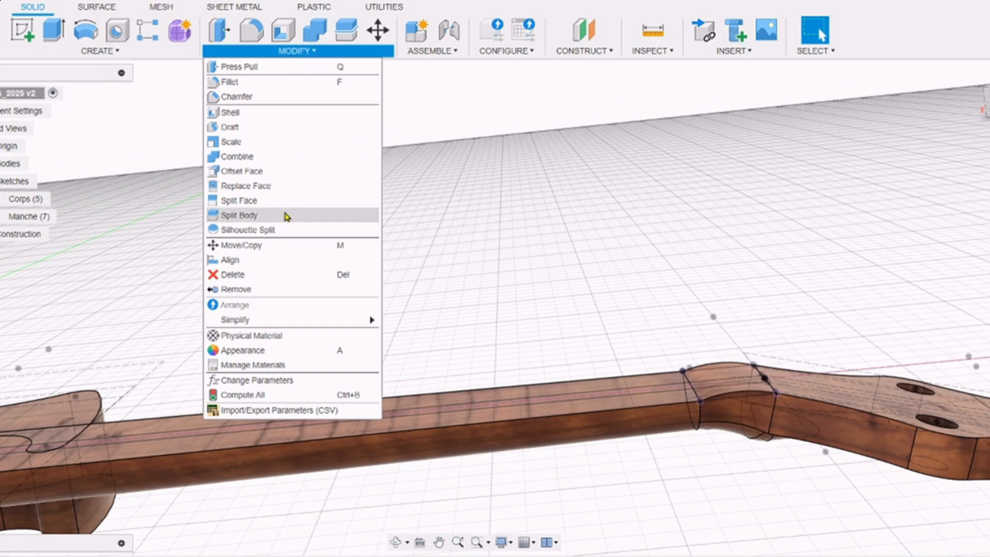
pyautogui.click(286, 215)
pyautogui.click(634, 409)
pyautogui.click(89, 407)
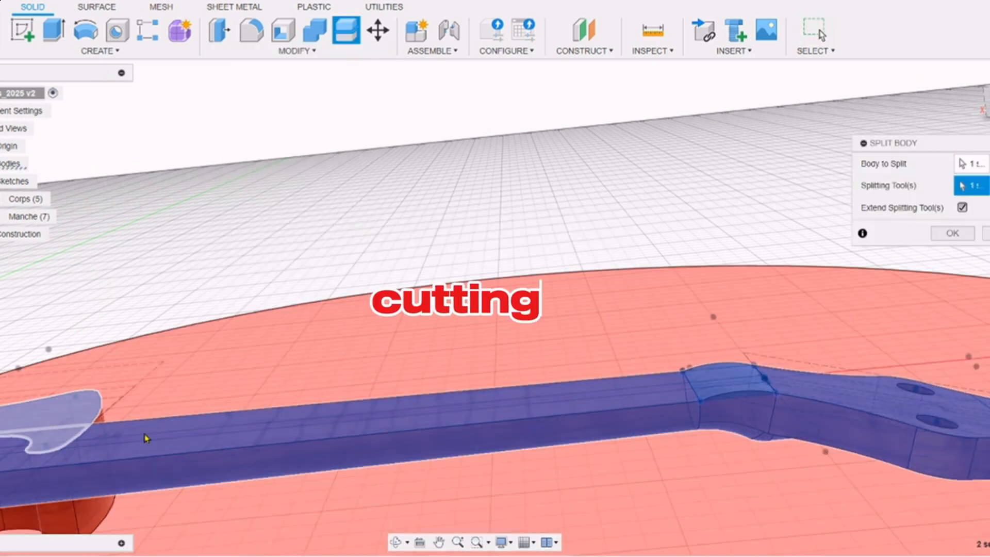
pyautogui.keyDown('shift'); pyautogui.moveTo(149, 436); pyautogui.dragTo(186, 402, button='middle'); pyautogui.keyUp('shift')
pyautogui.click(949, 235)
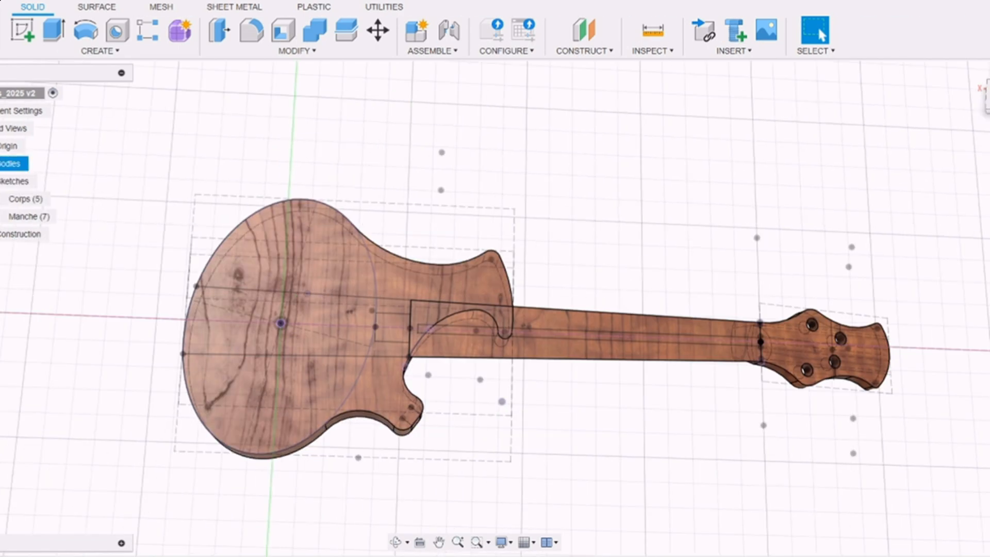
# - Start a sketch on the guitar body's top face and draw a 40.1 by 90.1 mm center rectangle beside the body
pyautogui.click(22, 29)
pyautogui.click(238, 356)
pyautogui.click(103, 51)
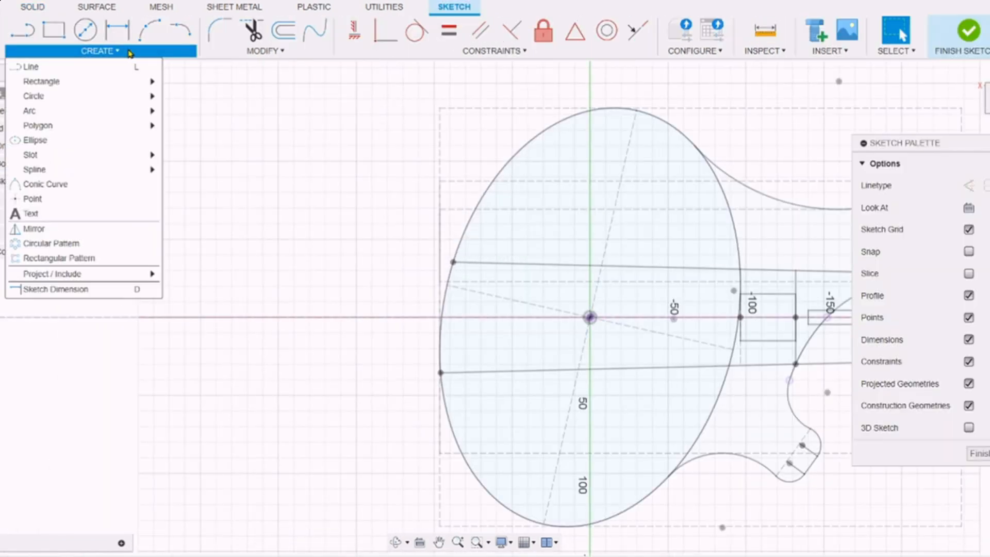
pyautogui.moveTo(47, 82)
pyautogui.click(199, 129)
pyautogui.click(292, 284)
pyautogui.write('40.1')
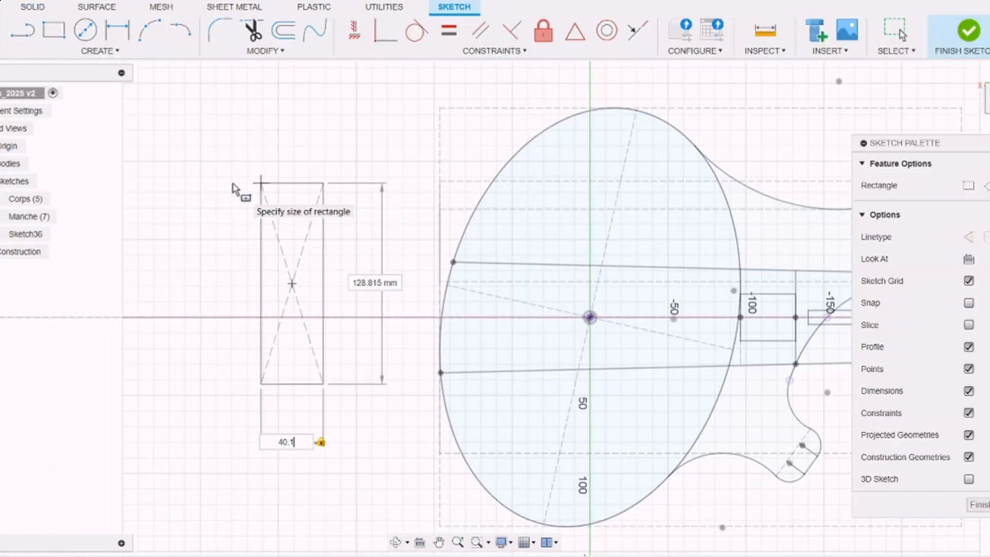
pyautogui.write('90.1')
pyautogui.press('Return')
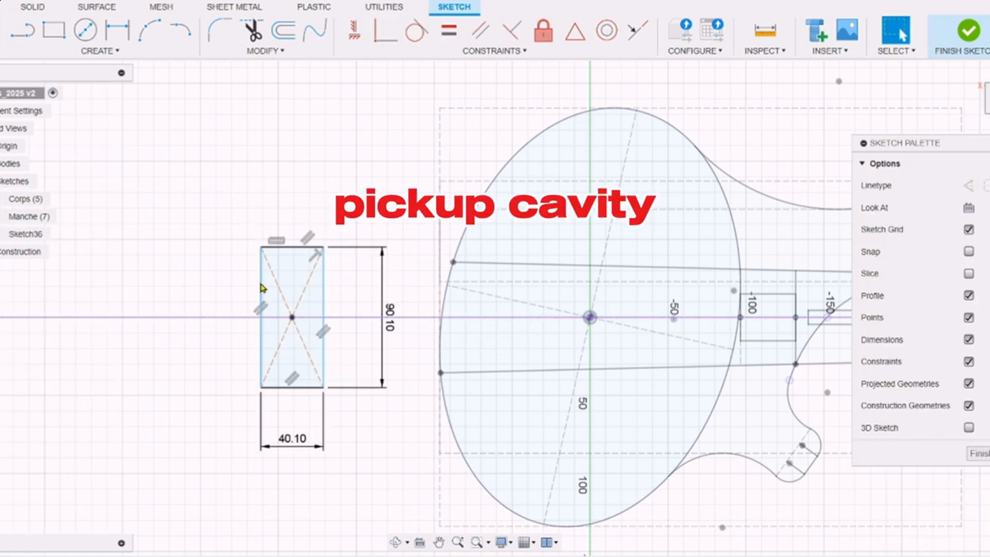
# - Move the pickup rectangle onto the body and dimension its bridge-side edge 20 mm from the origin
pyautogui.moveTo(263, 288); pyautogui.dragTo(635, 289)
pyautogui.press('d')
pyautogui.click(589, 318)
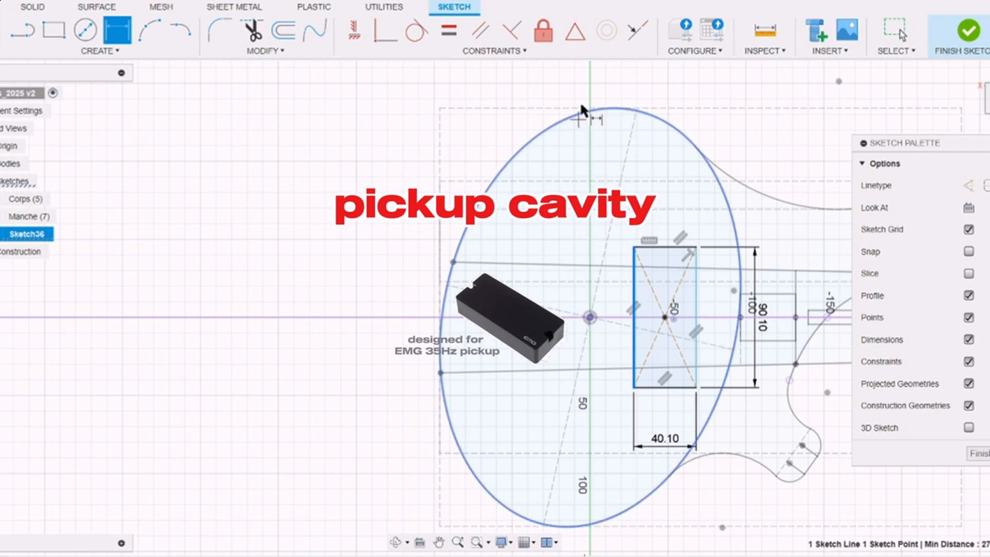
pyautogui.click(569, 95)
pyautogui.write('20')
pyautogui.press('Return')
pyautogui.scroll(3, 681, 335)
pyautogui.click(684, 336)
pyautogui.scroll(3, 726, 348)
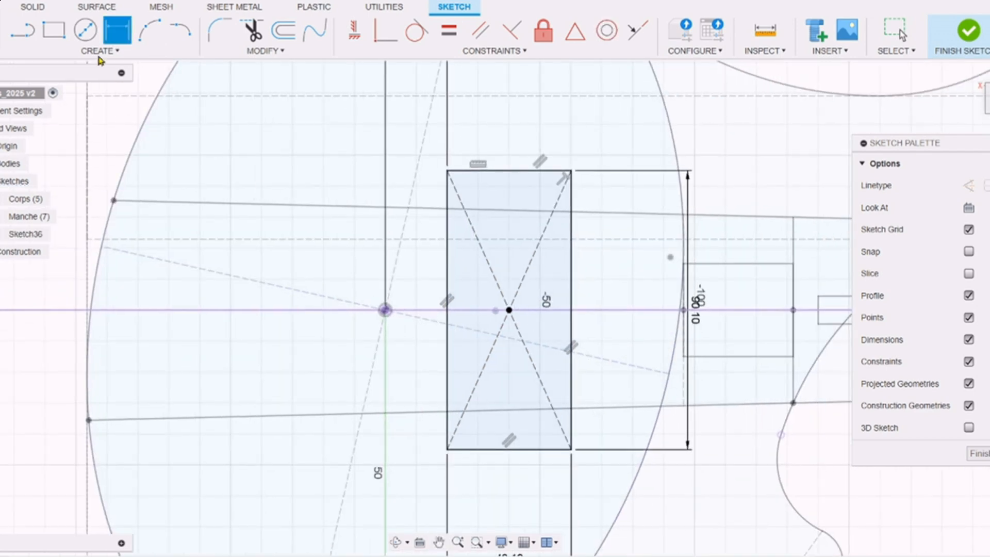
# - Divide the pickup rectangle with one lengthwise line and two crosswise lines, and place a point midway along its neck-side edge
pyautogui.click(55, 32)
pyautogui.click(478, 450)
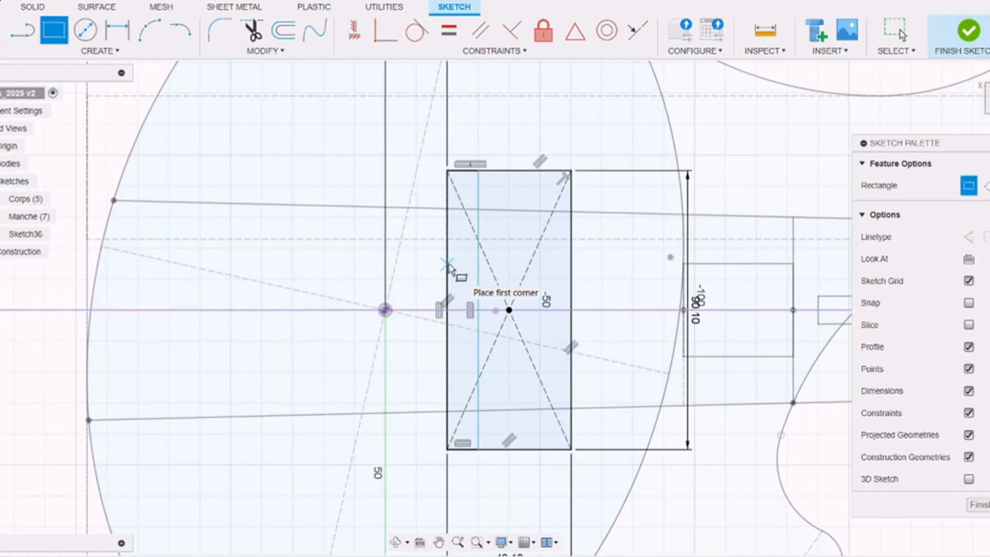
pyautogui.click(572, 390)
pyautogui.click(116, 51)
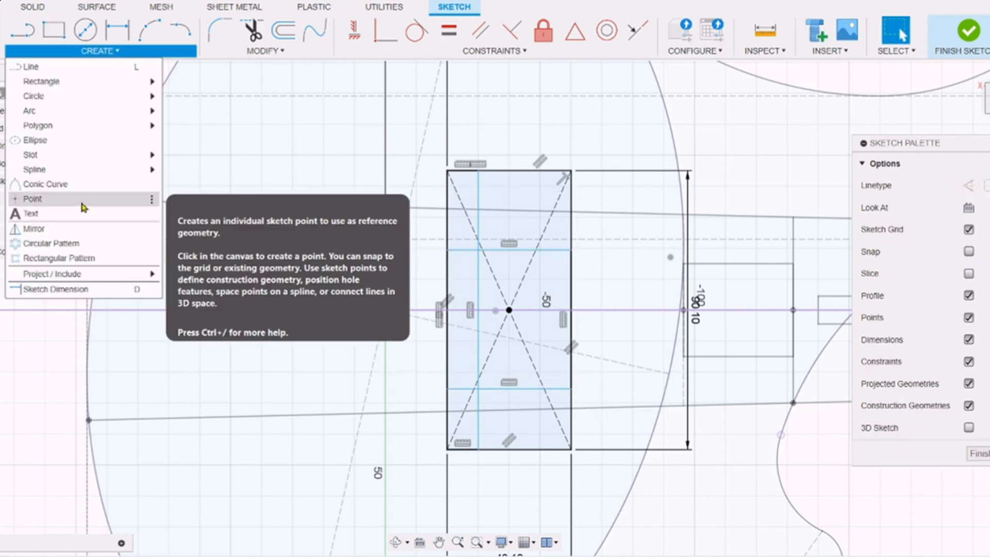
pyautogui.click(31, 199)
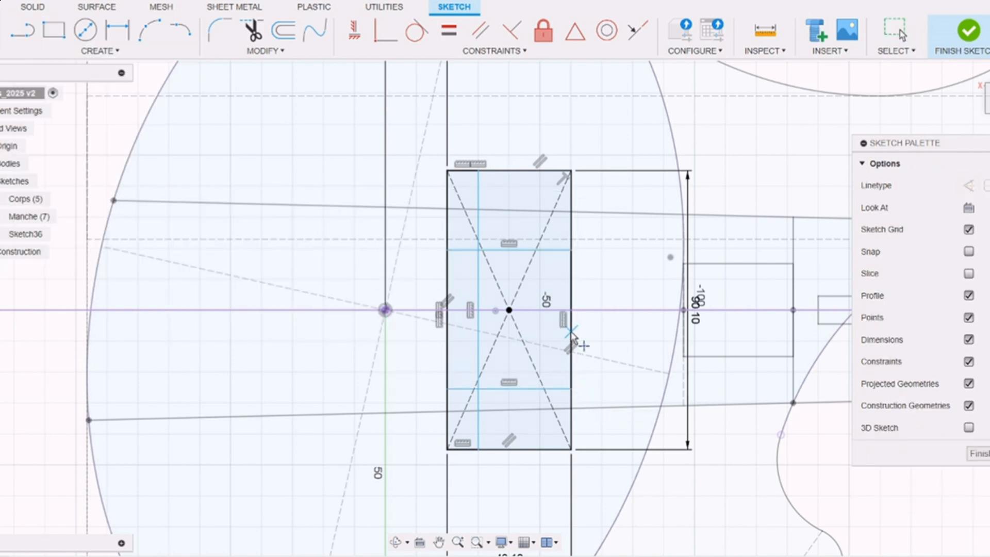
pyautogui.click(586, 308)
# - Set the spacing between the two crosswise lines in the pickup rectangle to 30 mm
pyautogui.press('d')
pyautogui.click(543, 240)
pyautogui.click(554, 380)
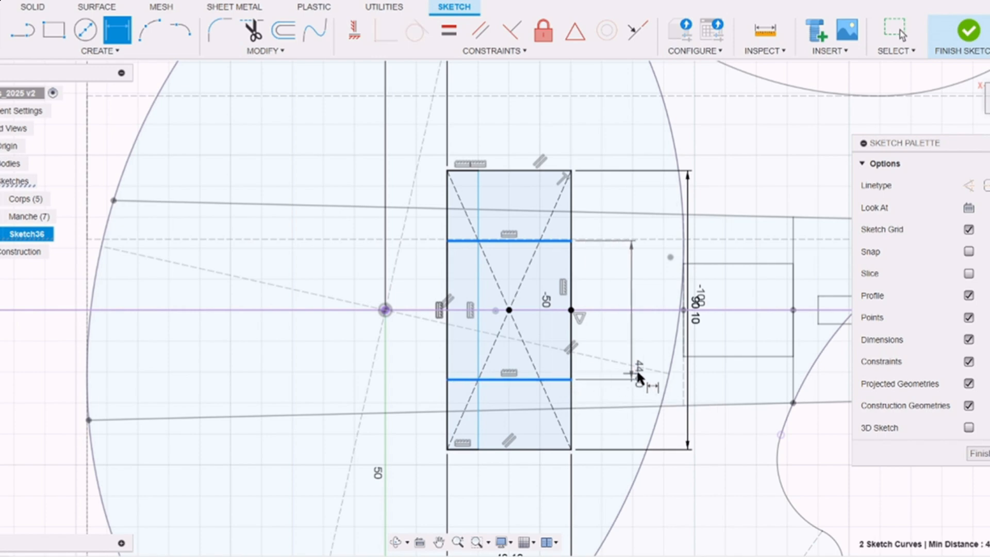
pyautogui.click(637, 372)
pyautogui.write('30')
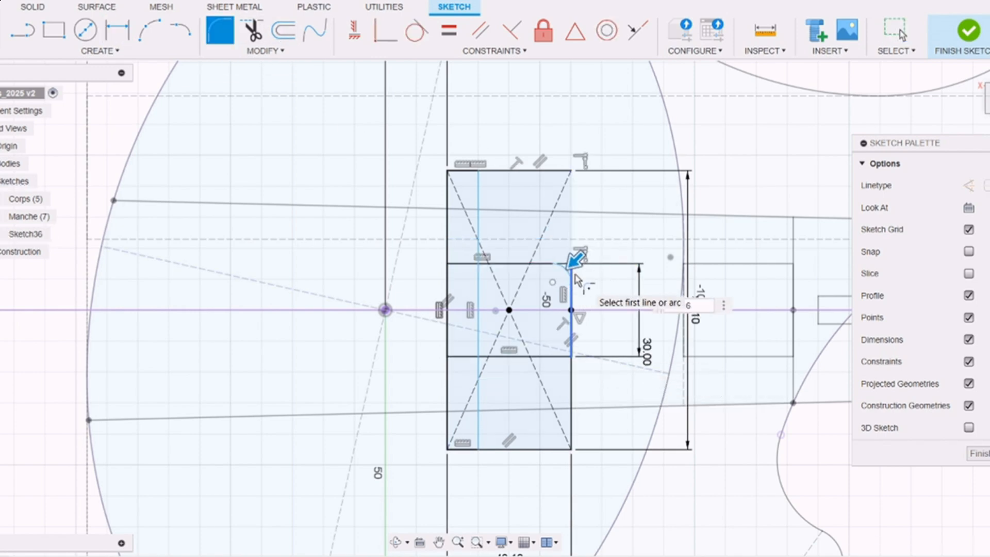
# - Round the corners of the middle wiring area in the pickup sketch with 6 mm fillets
pyautogui.press('Return')
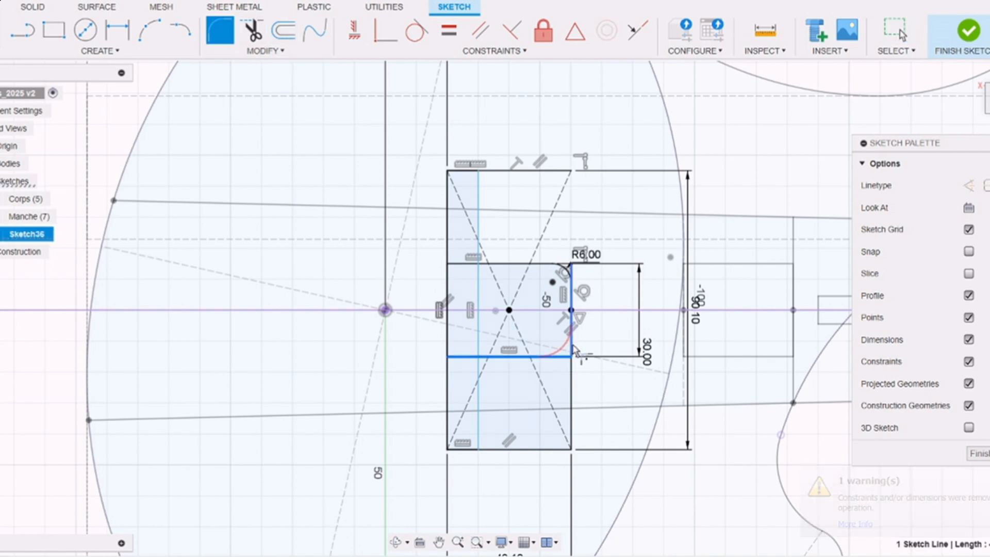
pyautogui.click(570, 355)
pyautogui.press('Return')
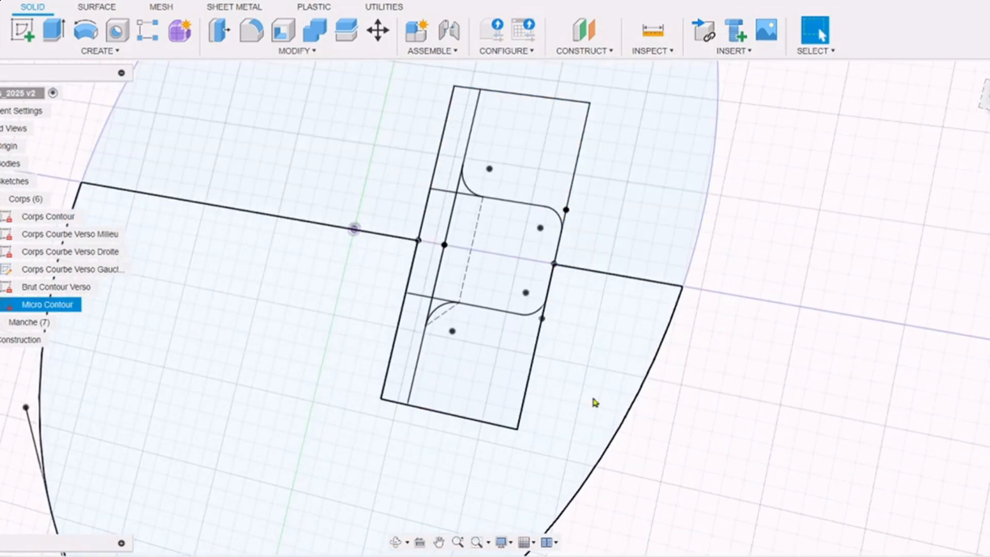
# - Extrude all profiles of the pickup rectangle by -14 mm to cut the pickup cavity into the body
pyautogui.moveTo(569, 451); pyautogui.dragTo(407, 83)
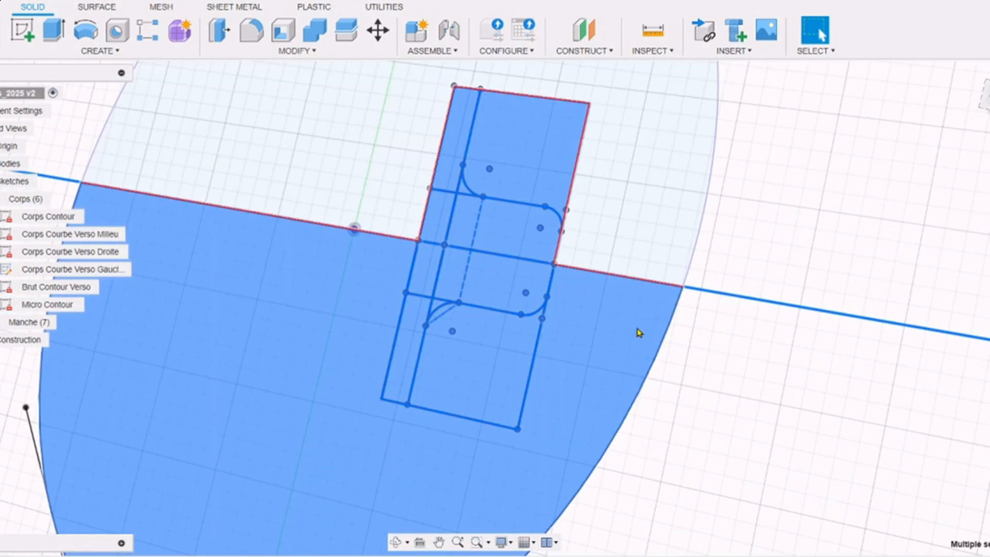
pyautogui.press('e')
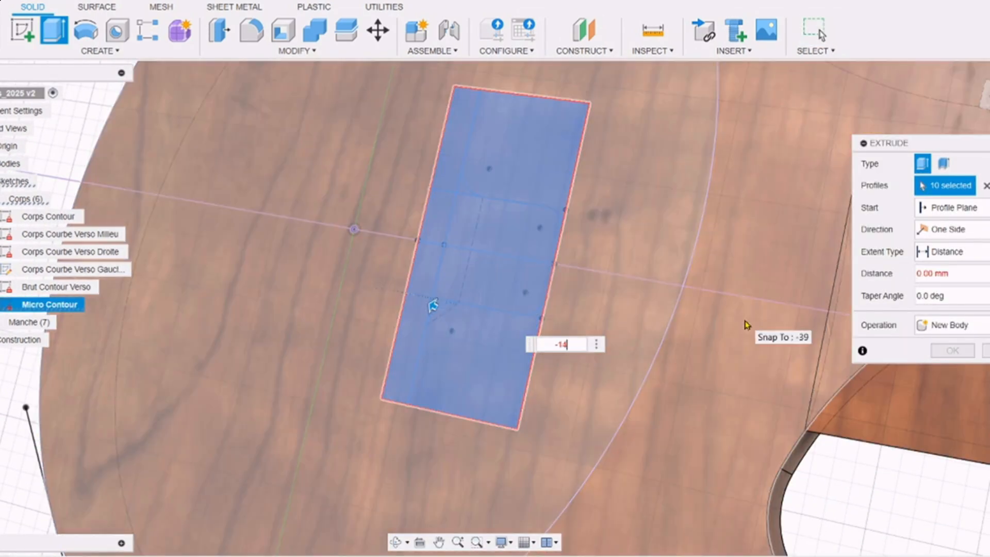
pyautogui.press('Return')
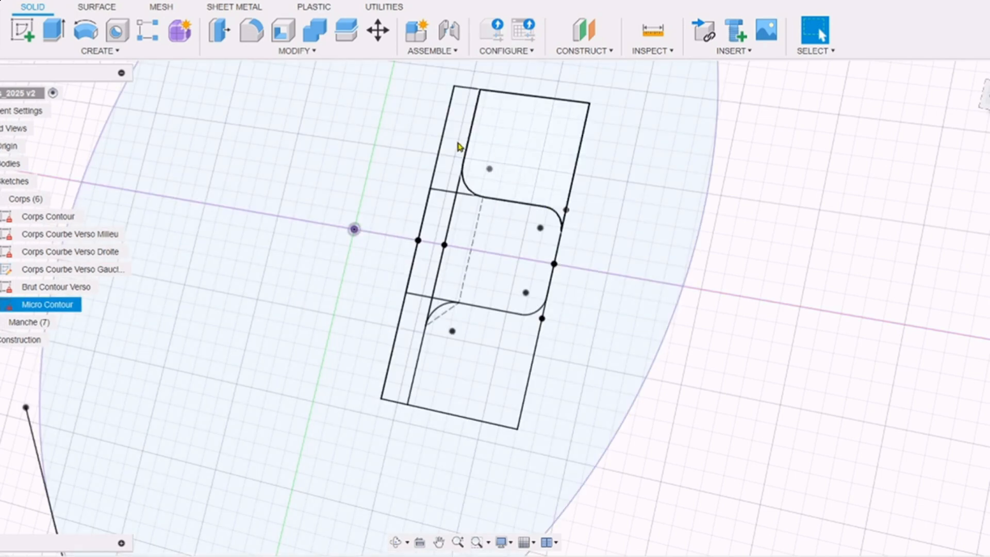
# - Extrude the bridge-side strip and rounded middle profiles of the pickup sketch by -22 mm to cut the wiring cavity
pyautogui.click(460, 148)
pyautogui.keyDown('ctrl'); pyautogui.click(440, 221); pyautogui.keyUp('ctrl')
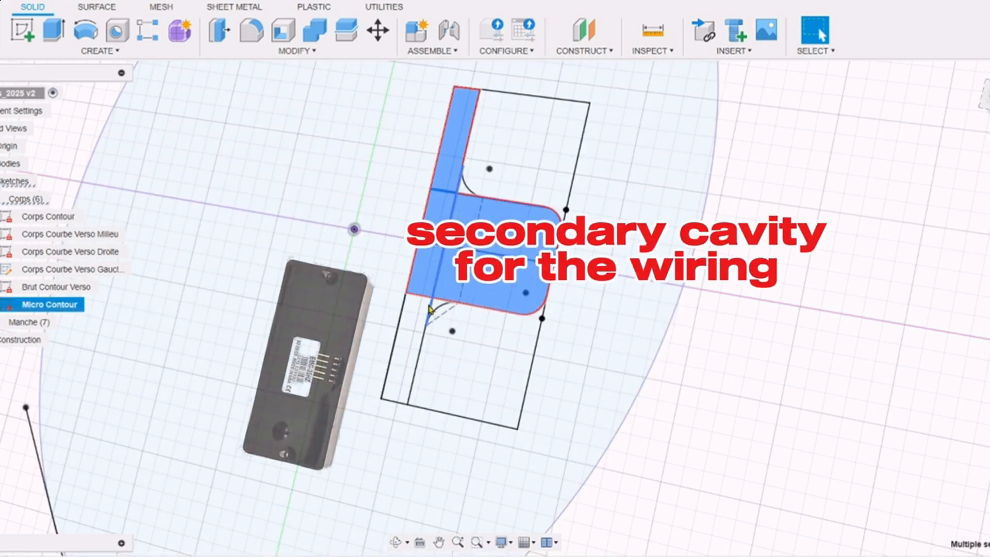
pyautogui.scroll(4, 428, 234)
pyautogui.write('e')
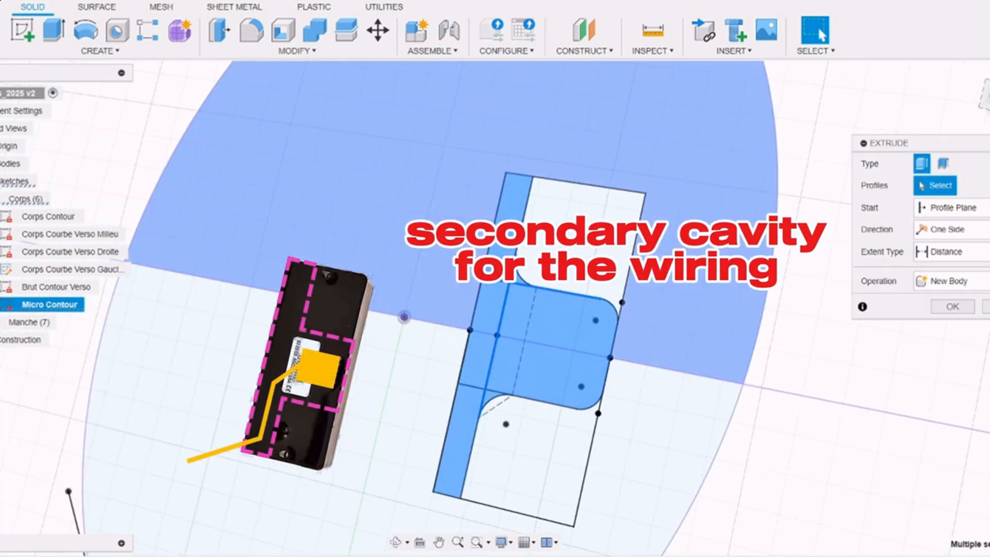
pyautogui.write('-22')
pyautogui.press('Return')
pyautogui.scroll(-6, 861, 413)
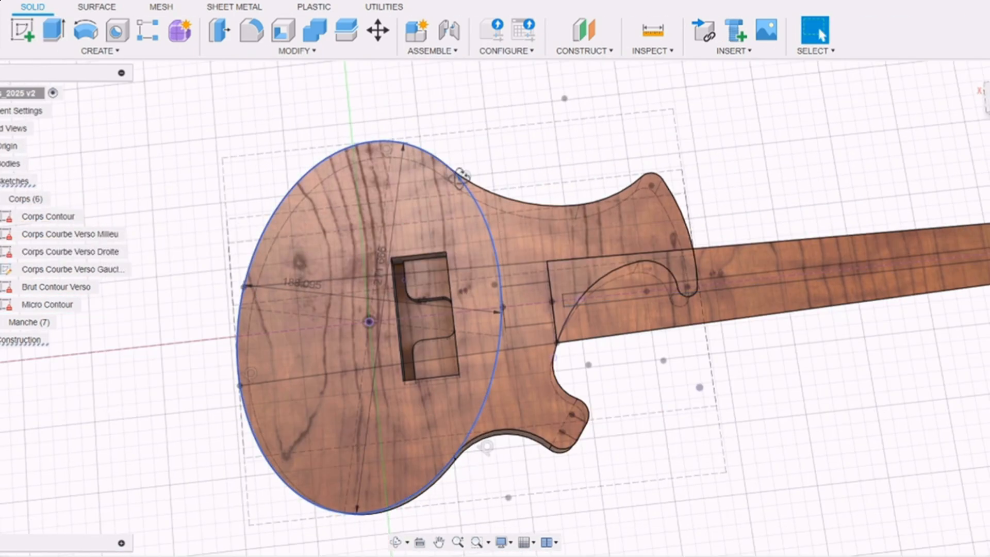
# - Start a sketch on the back face of the guitar body and project that face's outline into it
pyautogui.scroll(5, 400, 221)
pyautogui.moveTo(400, 222); pyautogui.dragTo(534, 450, button='middle')
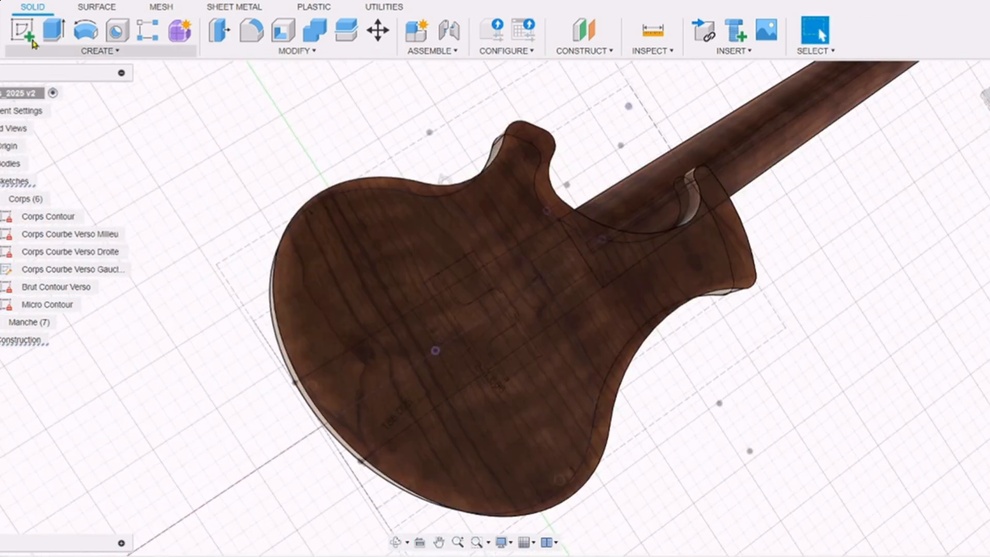
pyautogui.click(29, 37)
pyautogui.click(385, 354)
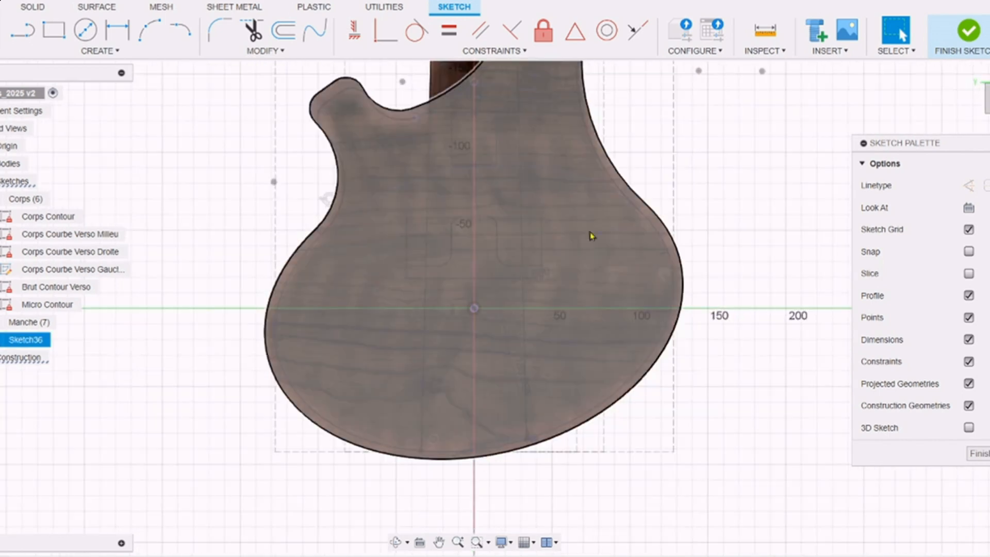
pyautogui.press('p')
pyautogui.click(593, 236)
pyautogui.click(765, 233)
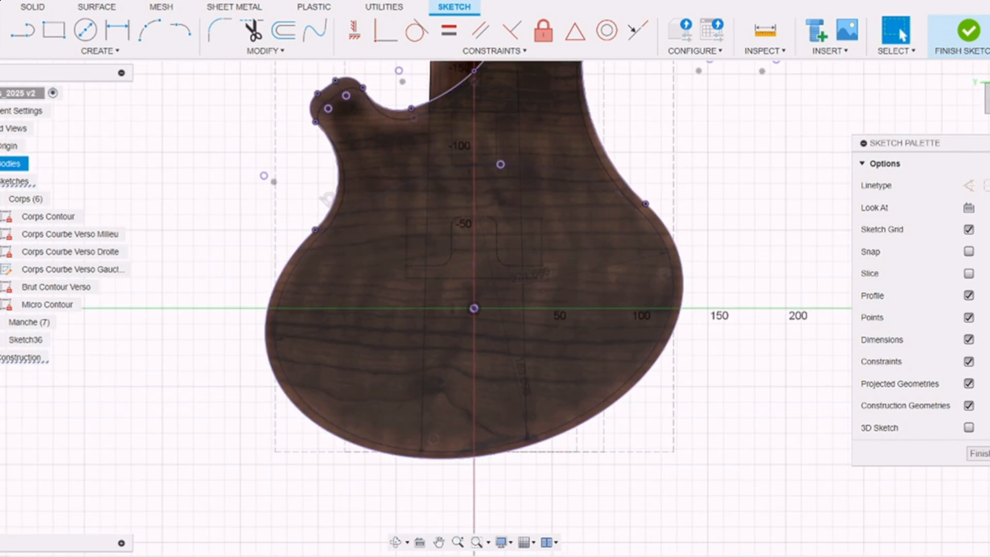
# - Offset the projected body outline inward by 10 mm
pyautogui.click(283, 31)
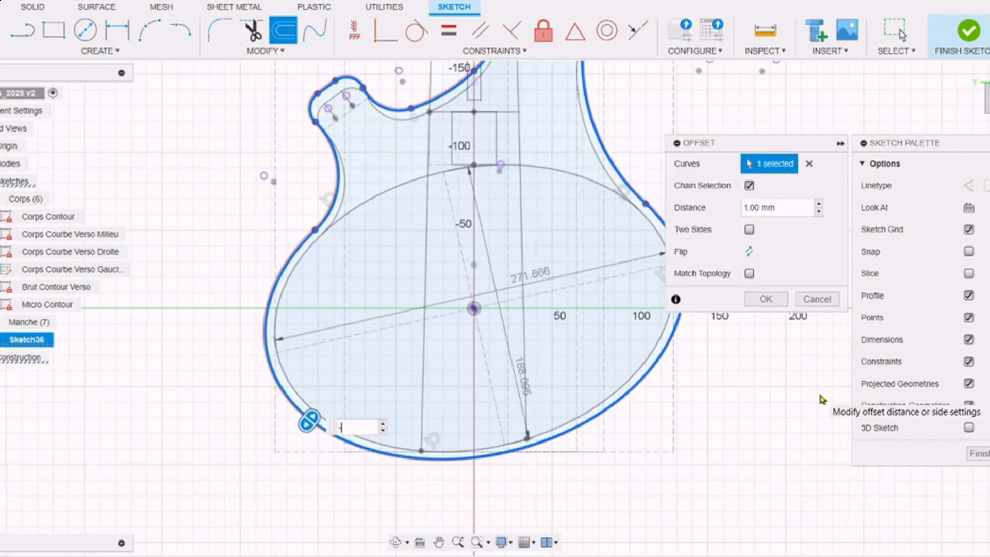
pyautogui.write('10')
pyautogui.press('Return')
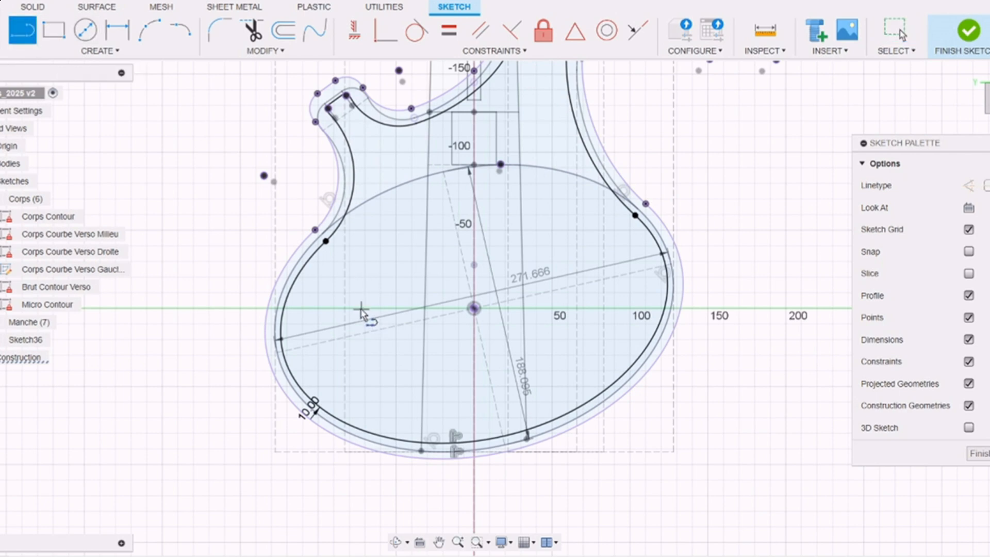
# - Sketch the electronics cavity on the body's back: straight inner edge, curved outer edge, 10 mm offset, three screw bosses and two control holes
pyautogui.click(360, 311)
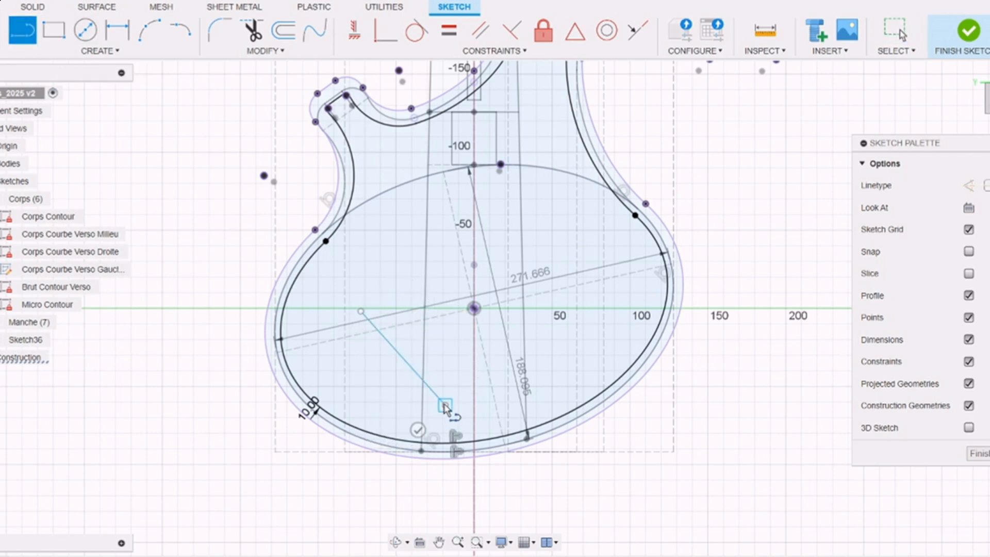
pyautogui.click(149, 29)
pyautogui.scroll(2, 446, 405)
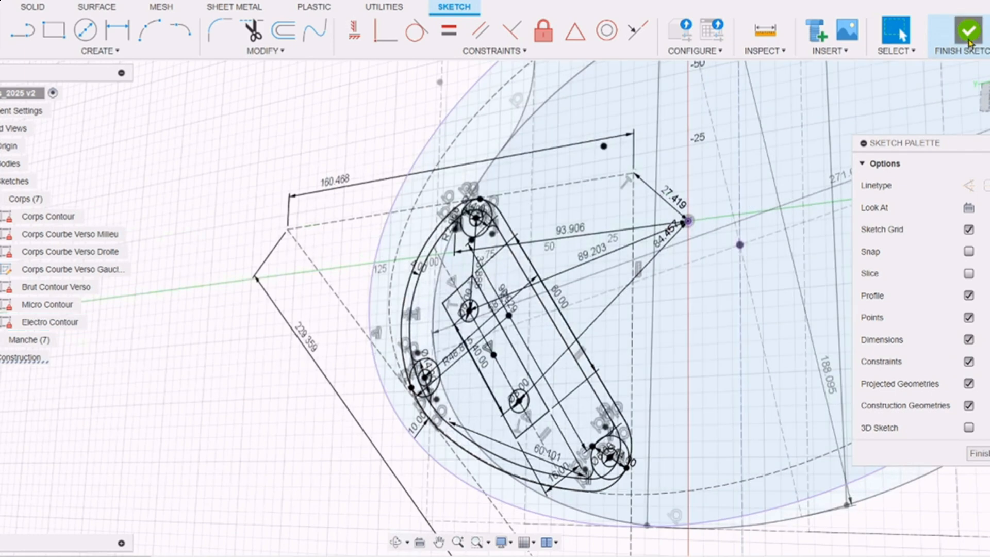
pyautogui.click(969, 44)
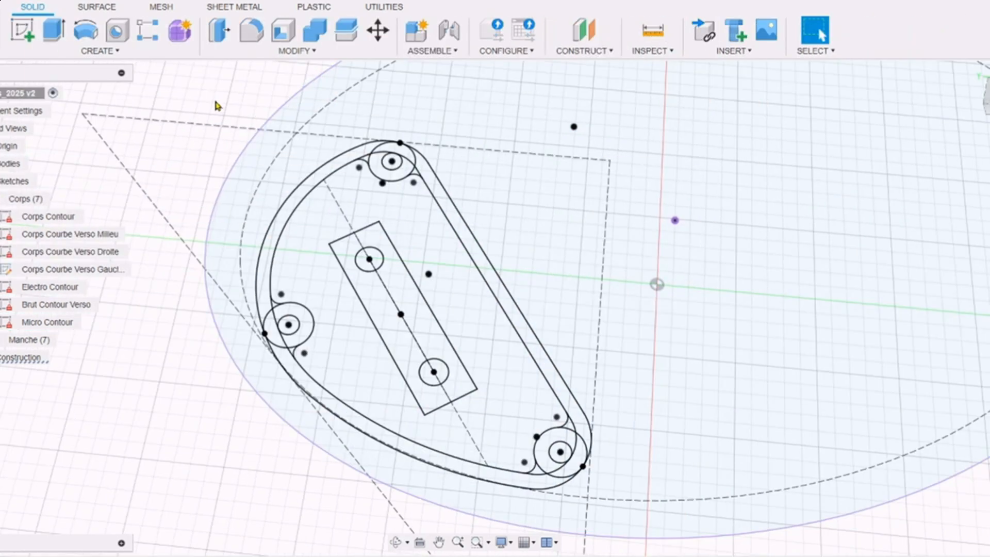
# - Cut the cover recess from all Electro Contour profiles and the deeper cavity from the inner profiles, leaving the three screw bosses standing
pyautogui.moveTo(215, 101); pyautogui.dragTo(655, 518)
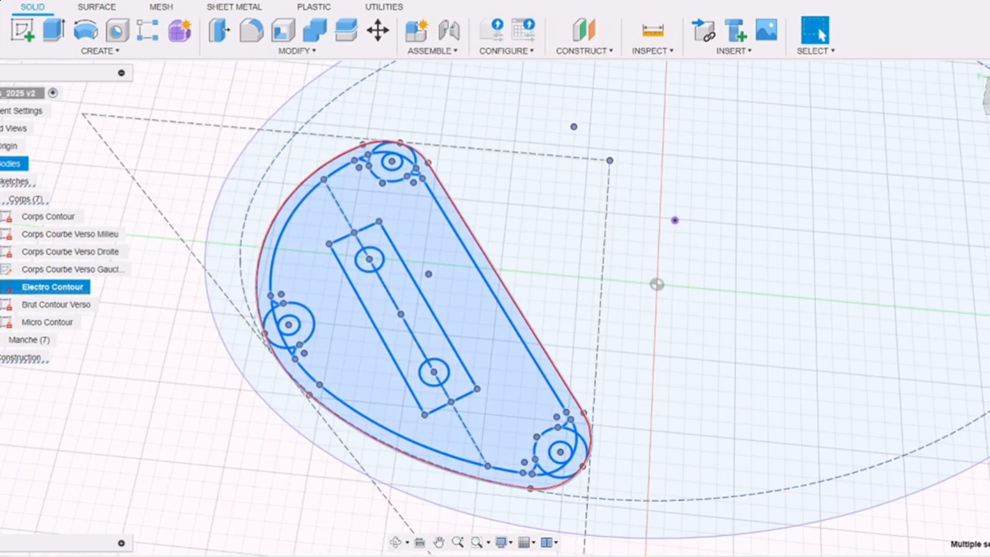
pyautogui.click(1, 163)
pyautogui.press('e')
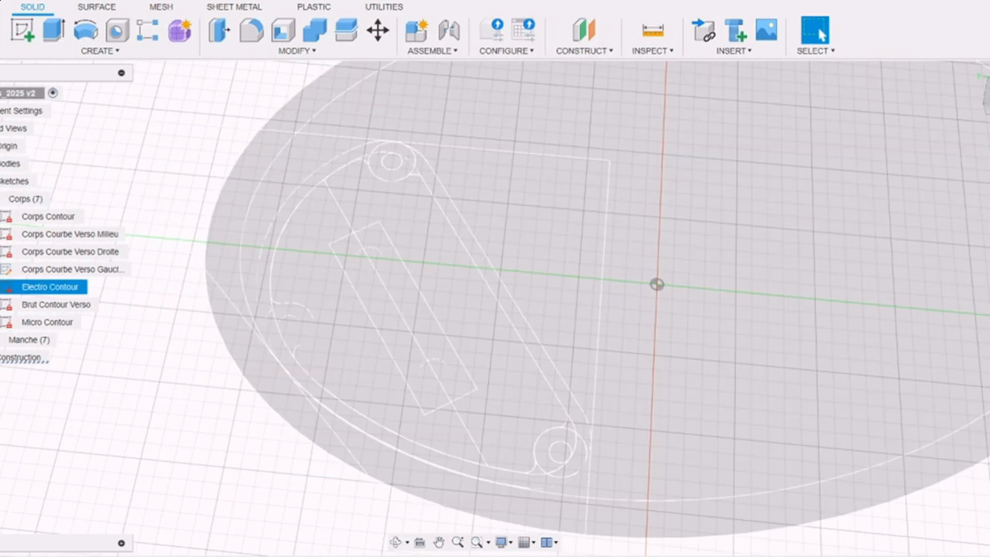
pyautogui.click(375, 295)
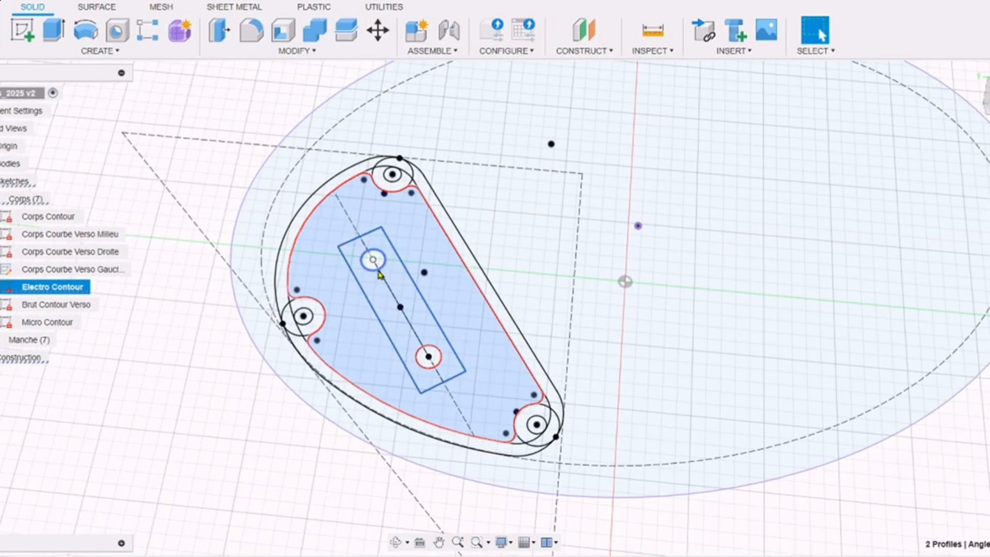
pyautogui.scroll(3, 375, 295)
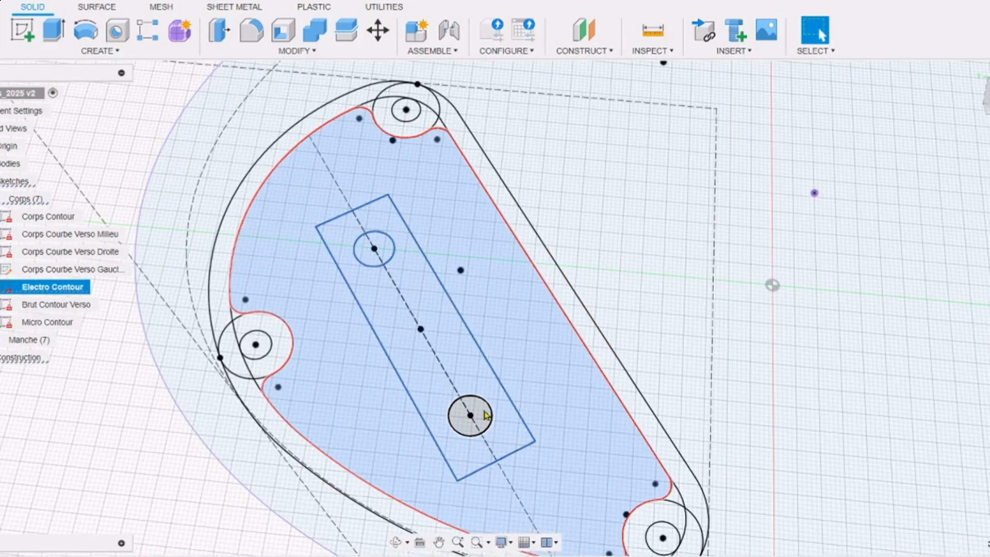
pyautogui.press('e')
pyautogui.press('Return')
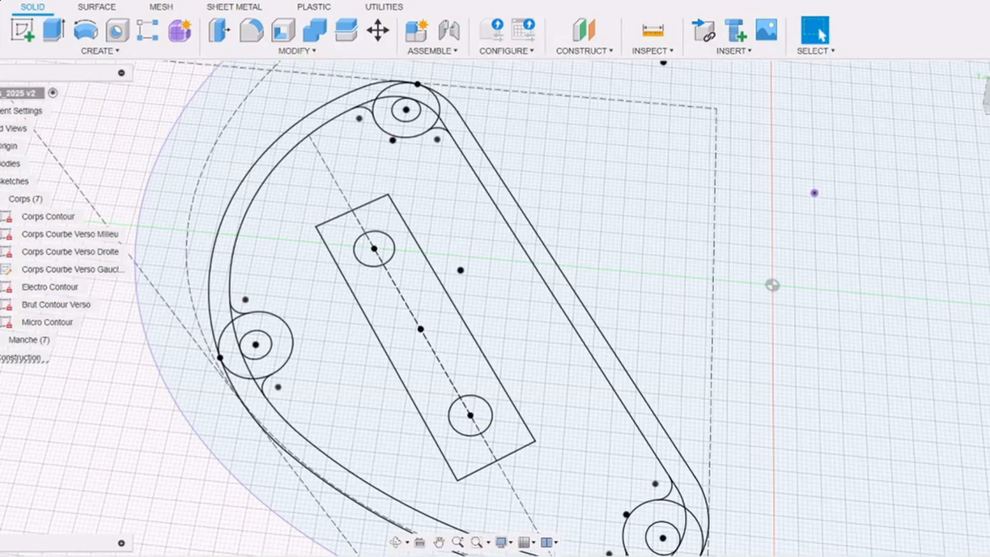
# - Extrude the two control-hole circles of the Electro Contour sketch as cuts through the cavity floor
pyautogui.click(374, 249)
pyautogui.click(470, 415)
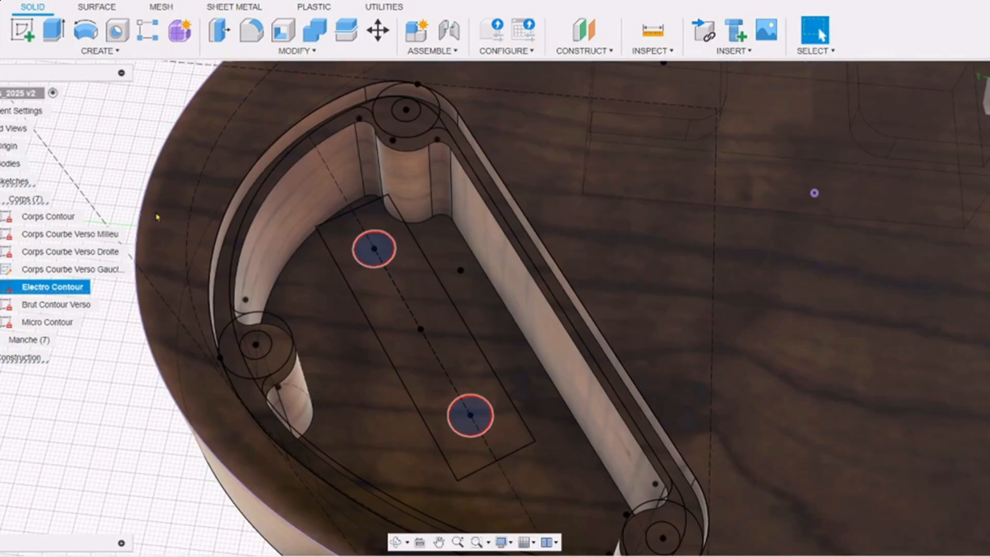
pyautogui.press('e')
pyautogui.moveTo(479, 423); pyautogui.dragTo(467, 464)
pyautogui.press('Return')
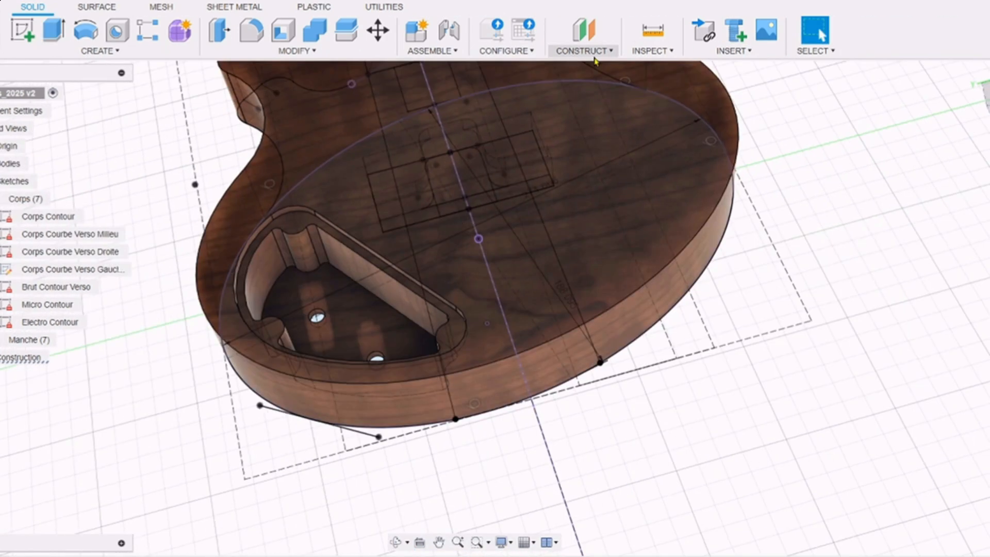
# - Create a plane at a 90 degree angle on the sketch line just outside the body rim beside the electronics cavity
pyautogui.click(594, 52)
pyautogui.click(608, 79)
pyautogui.click(365, 436)
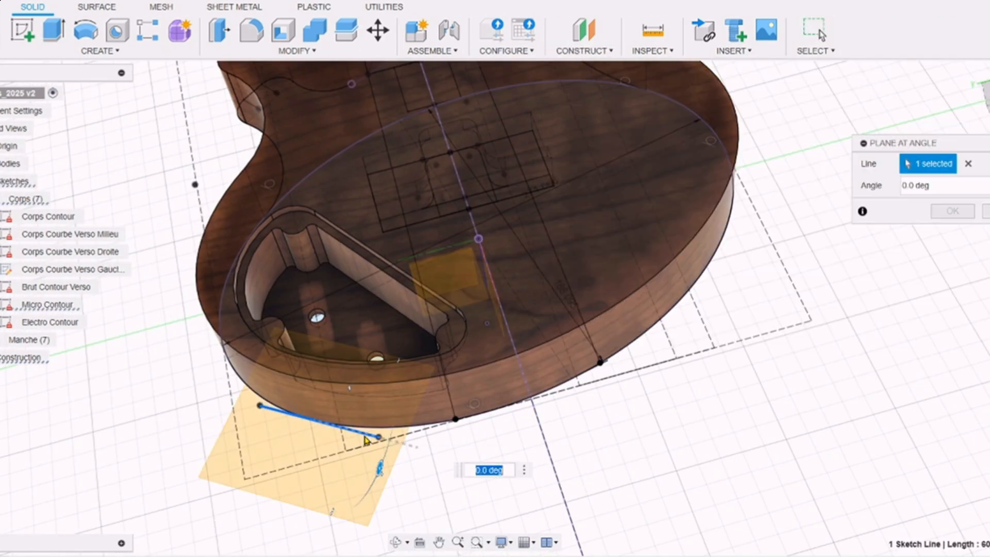
pyautogui.write('90')
pyautogui.press('Return')
# - Start a sketch on the new angled plane and project the guitar body's edge into it
pyautogui.click(25, 33)
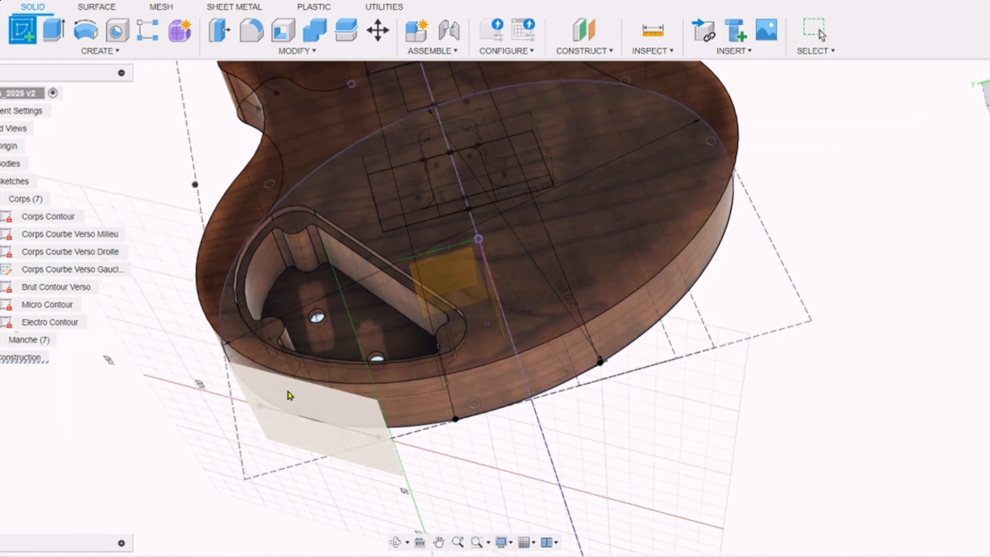
pyautogui.click(289, 395)
pyautogui.press('p')
pyautogui.click(375, 307)
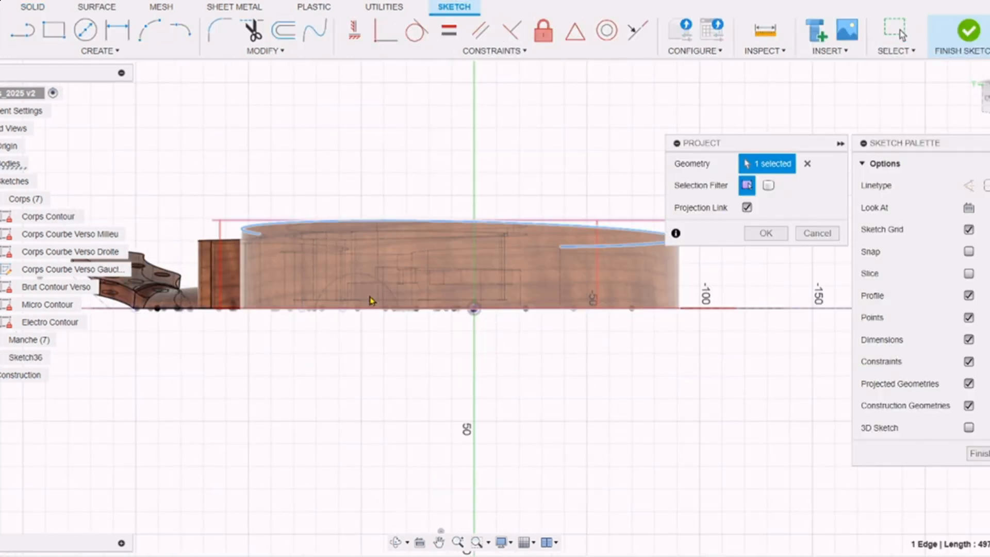
pyautogui.click(766, 233)
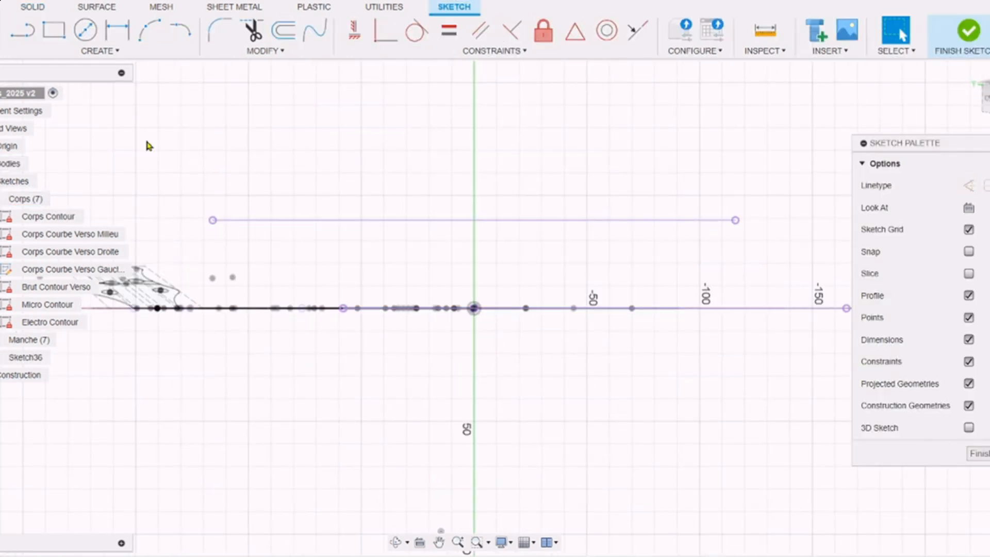
# - Draw a 60 mm wide rectangle spanning the body thickness between the two projected lines and shift it sideways to centre it
pyautogui.click(125, 54)
pyautogui.moveTo(122, 81)
pyautogui.click(201, 80)
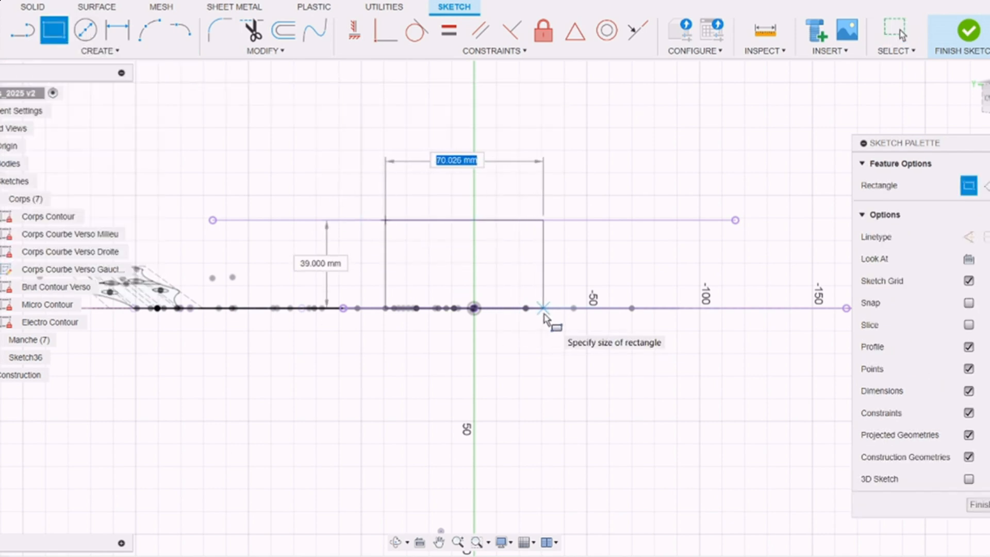
pyautogui.press('Return')
pyautogui.moveTo(386, 235); pyautogui.dragTo(407, 243)
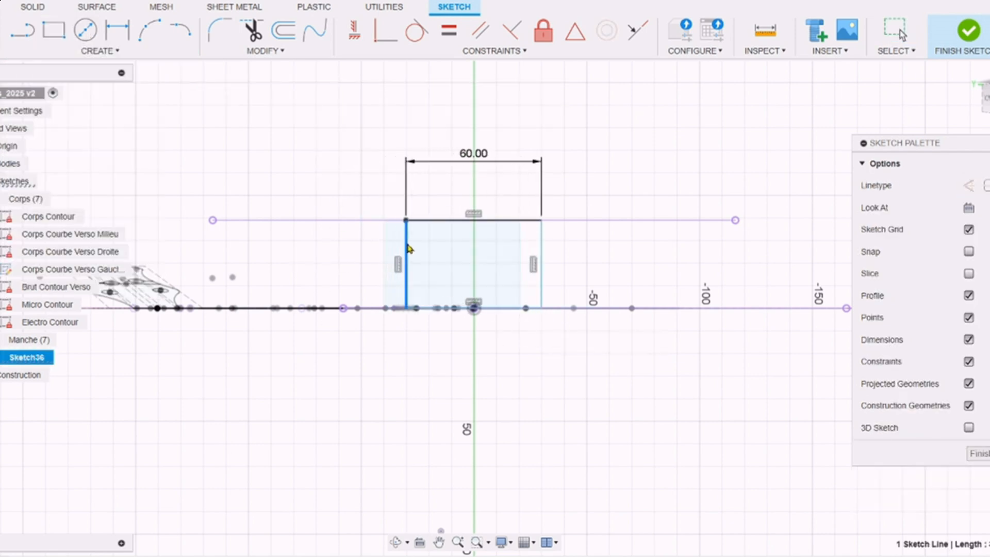
# - Add the rectangle's diagonals as construction lines and draw two concentric jack circles at their crossing, the inner one 8 mm in diameter
pyautogui.doubleClick(539, 303)
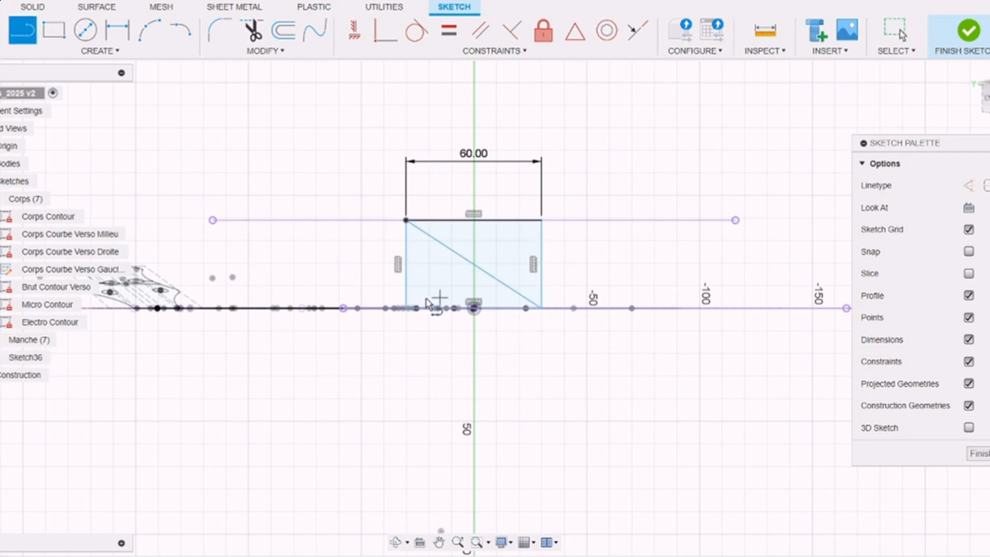
pyautogui.click(540, 221)
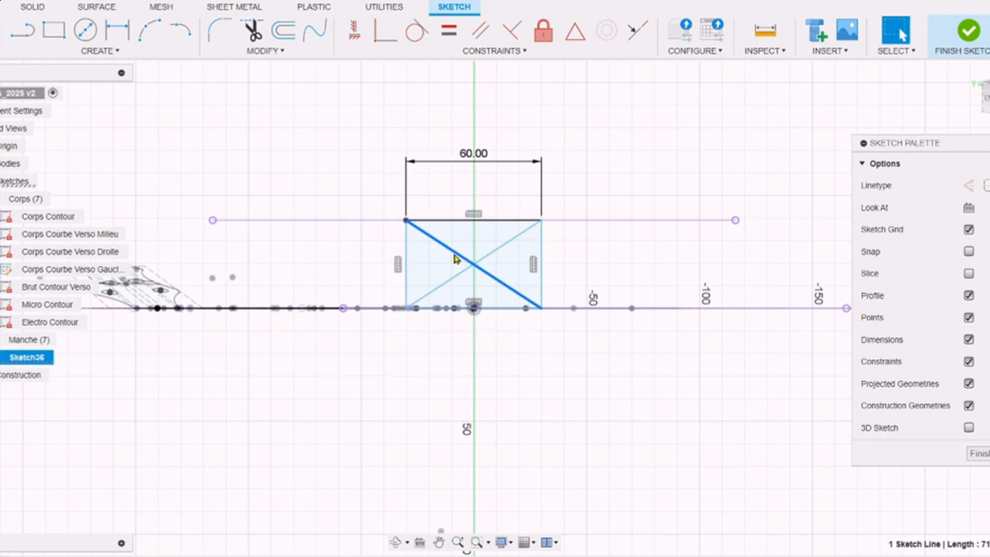
pyautogui.click(86, 32)
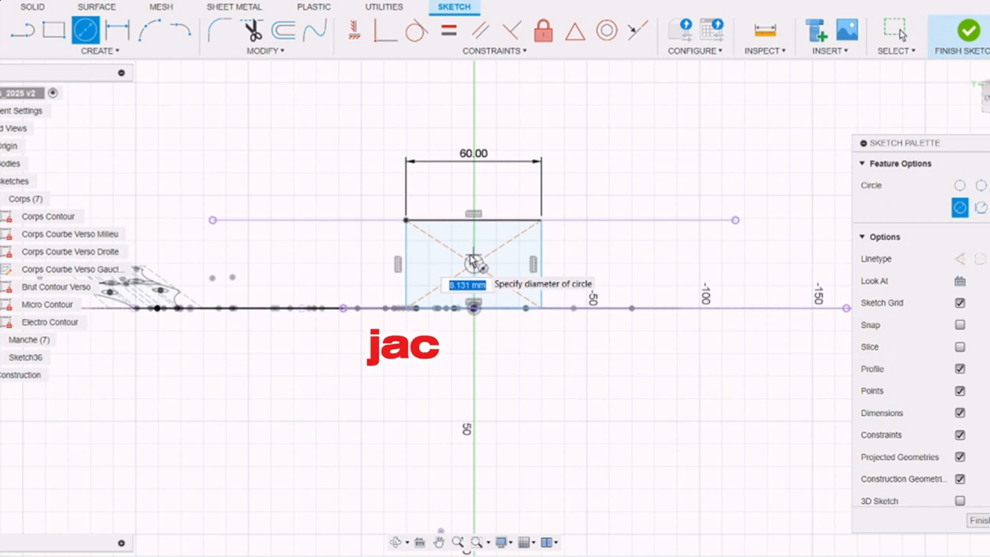
pyautogui.press('Return')
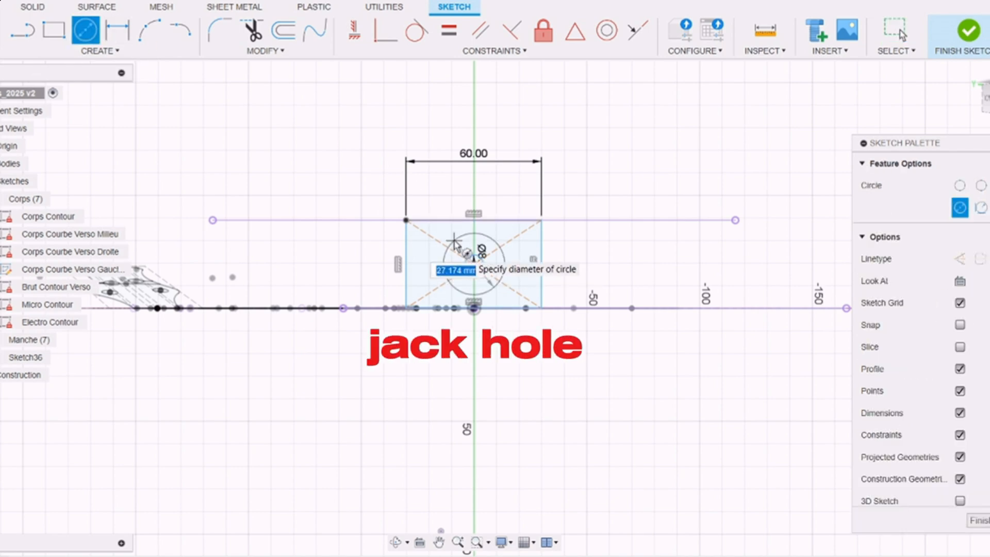
pyautogui.press('Return')
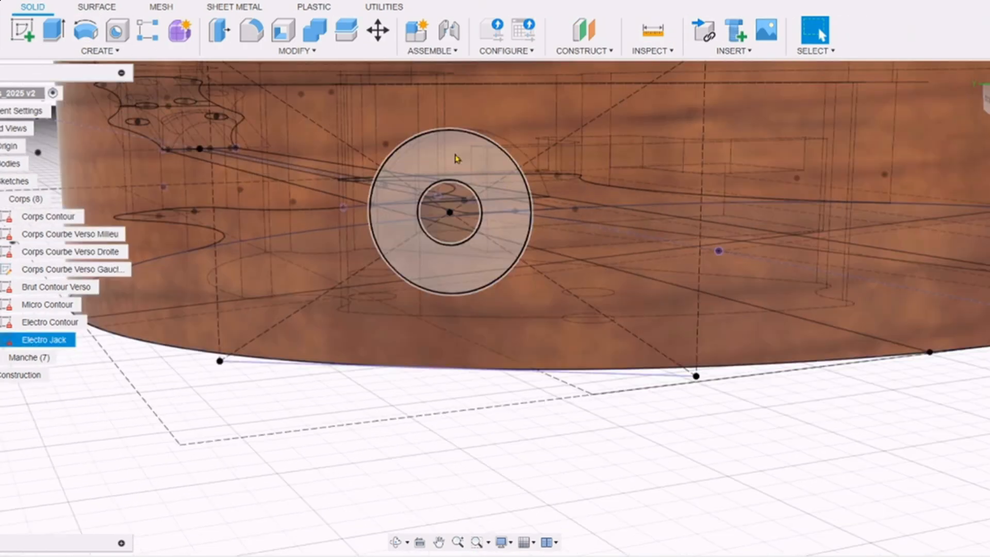
# - Extrude both jack circle profiles by -23 mm to cut the jack hole into the body's side
pyautogui.click(489, 212)
pyautogui.press('e')
pyautogui.moveTo(450, 220); pyautogui.dragTo(478, 189)
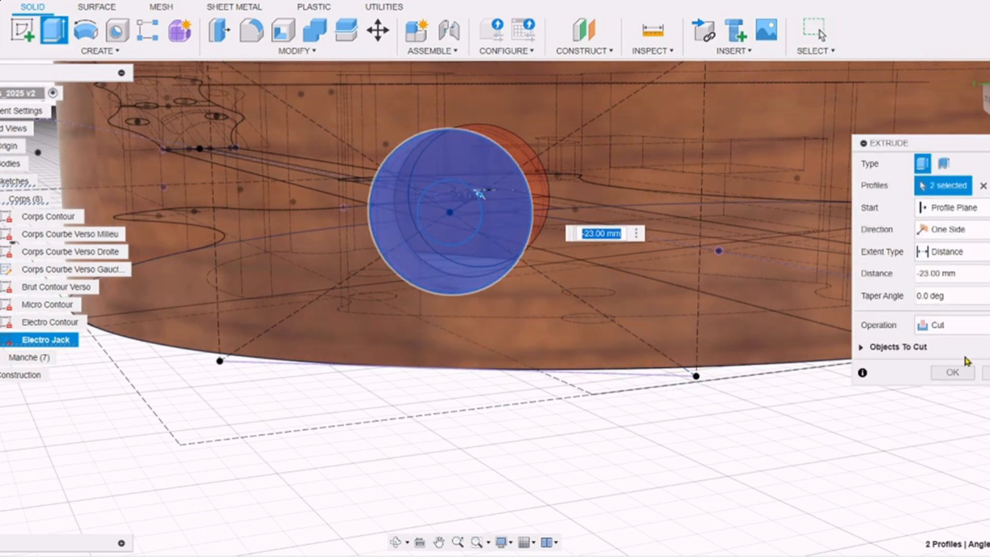
pyautogui.click(954, 370)
# - Extrude the inner 8 mm jack circle by -120 mm as a cut to form the wiring channel through the body
pyautogui.keyDown('shift'); pyautogui.moveTo(587, 392); pyautogui.dragTo(625, 359, button='middle'); pyautogui.keyUp('shift')
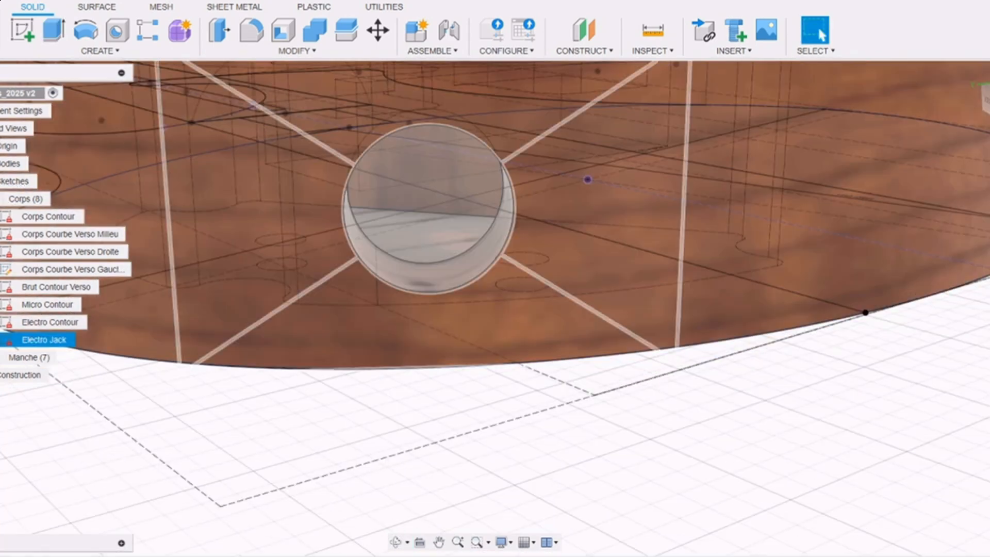
pyautogui.click(431, 211)
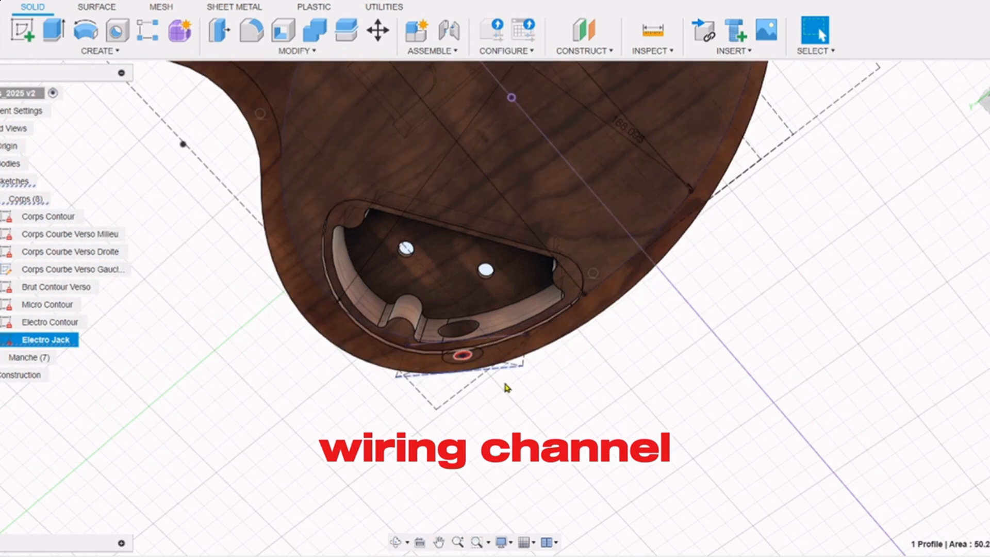
pyautogui.press('e')
pyautogui.moveTo(456, 208); pyautogui.dragTo(447, 126)
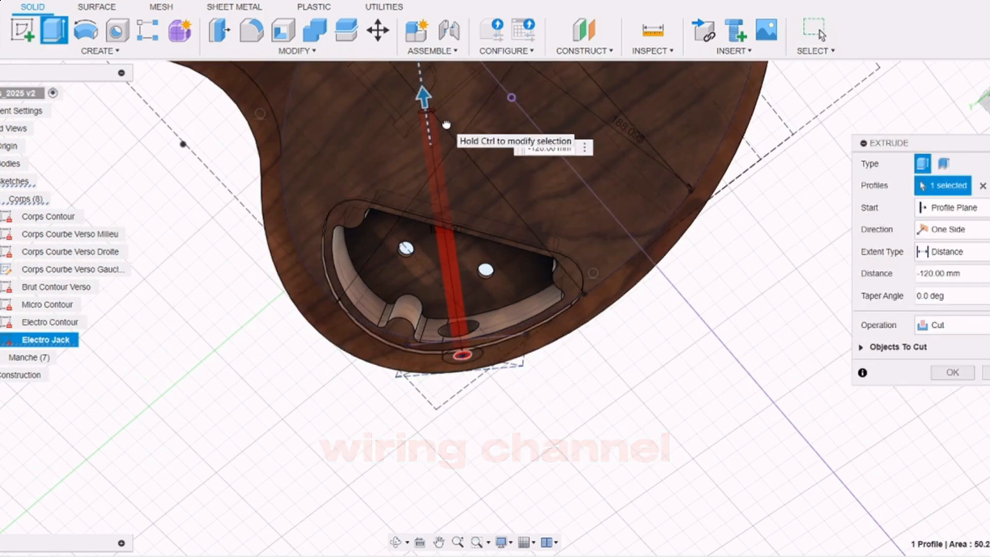
pyautogui.click(949, 375)
# - Show the Corps Courbe Verso Droite sketch and create a plane at 14 degrees on its slanted line near the neck joint
pyautogui.keyDown('shift'); pyautogui.moveTo(665, 330); pyautogui.dragTo(658, 366, button='middle'); pyautogui.keyUp('shift')
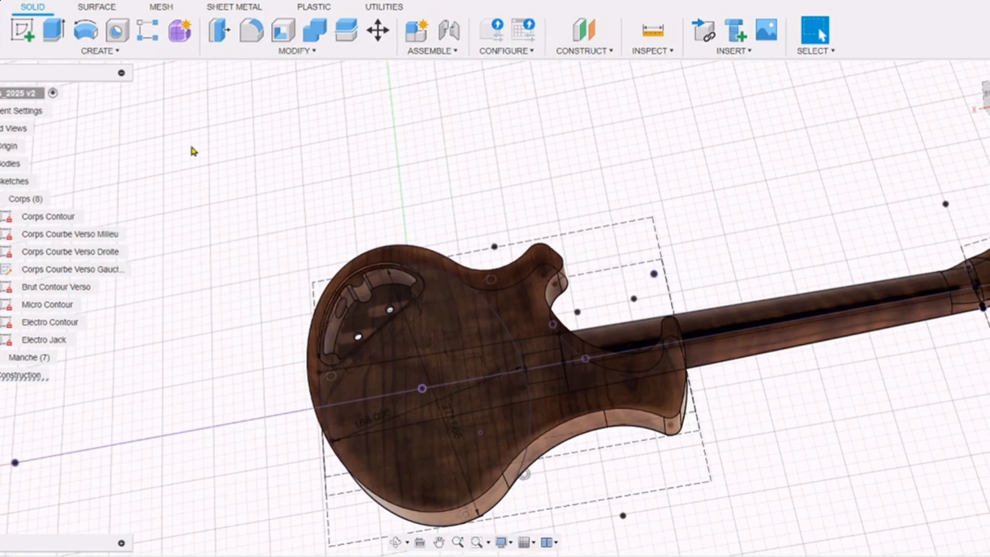
pyautogui.click(1, 251)
pyautogui.click(609, 51)
pyautogui.click(612, 82)
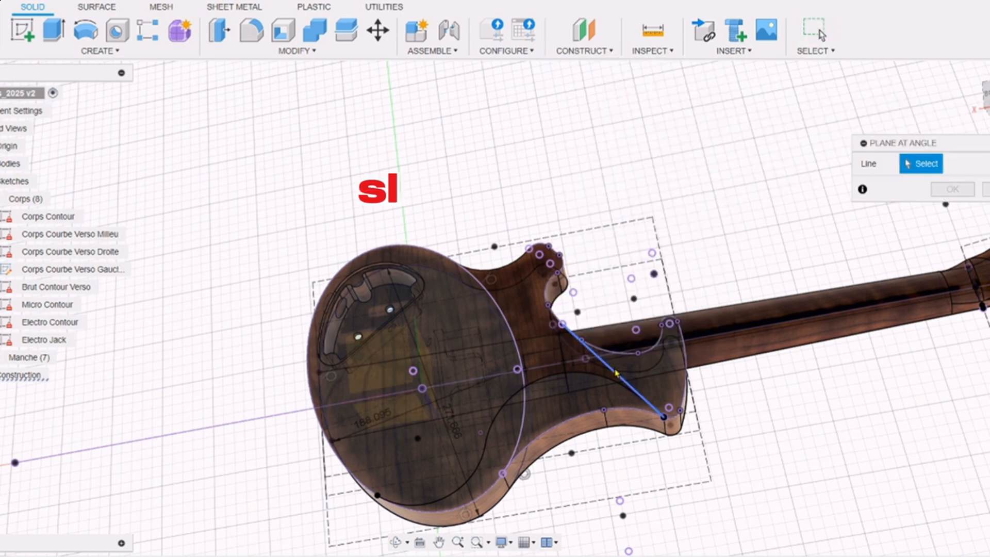
pyautogui.click(612, 371)
pyautogui.write('14')
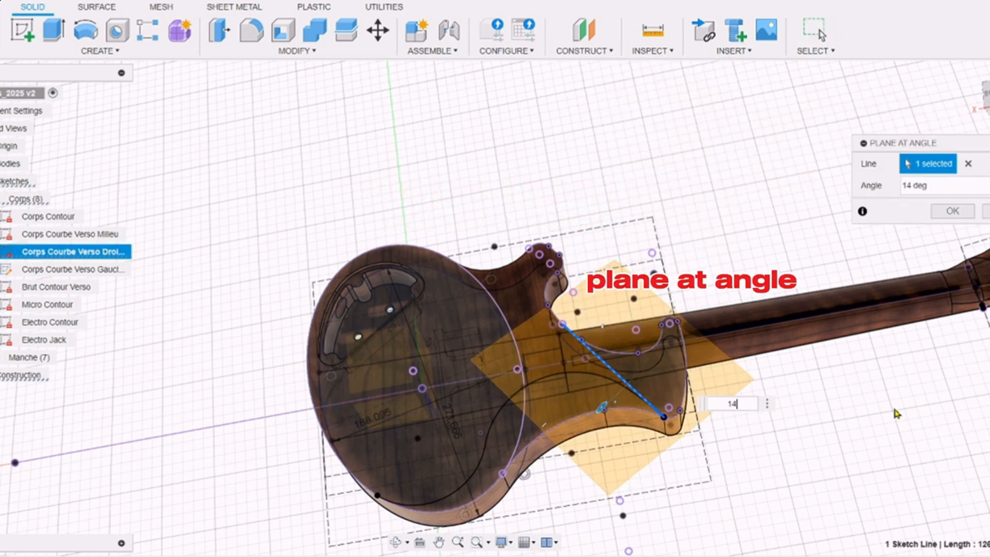
pyautogui.press('Return')
# - Split the guitar body with the 14 degree plane near the neck joint
pyautogui.keyDown('shift'); pyautogui.moveTo(888, 441); pyautogui.dragTo(779, 361, button='middle'); pyautogui.keyUp('shift')
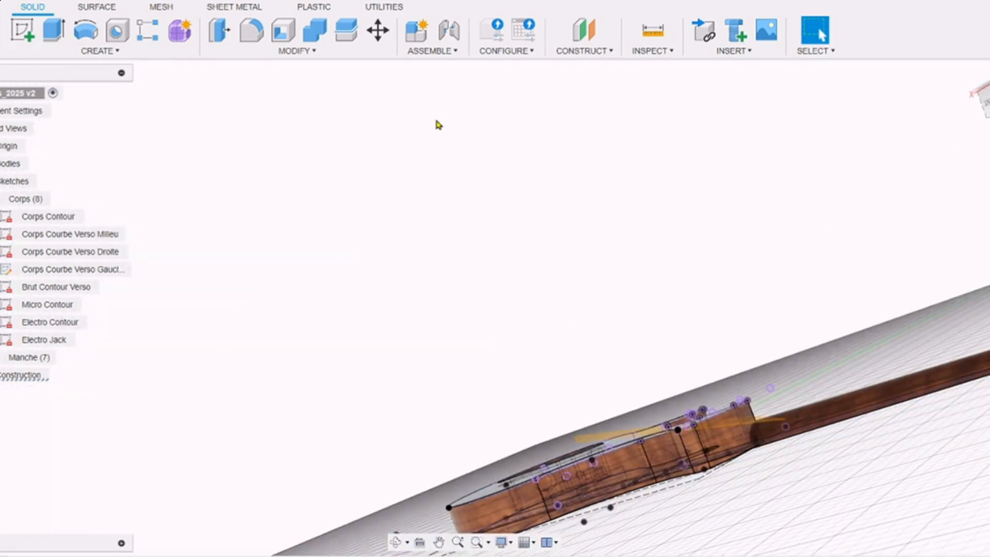
pyautogui.click(296, 50)
pyautogui.click(243, 214)
pyautogui.click(619, 454)
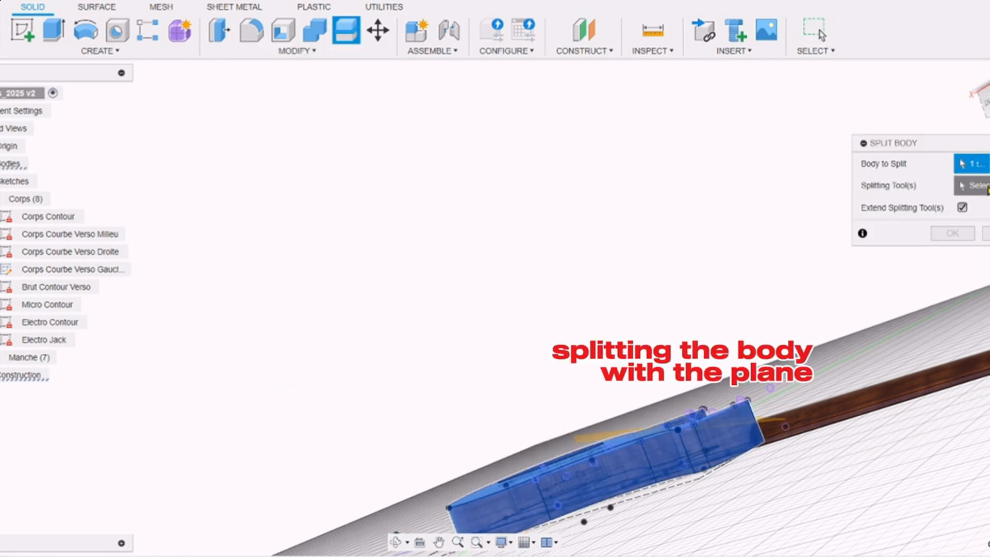
pyautogui.click(588, 439)
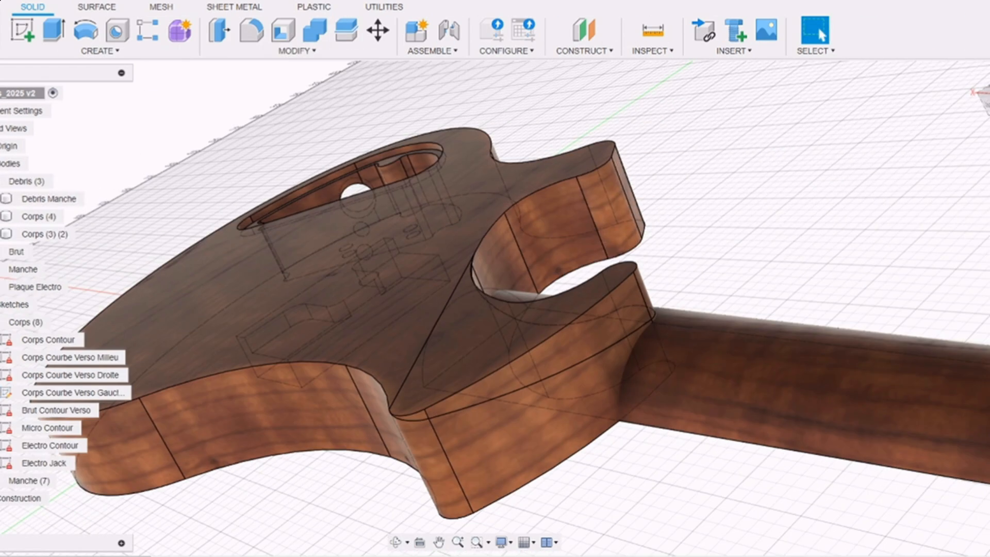
# - Show the Brut Contour Verso sketch and create a plane along its curved armrest spline at the fit point nearest the lower edge
pyautogui.keyDown('shift'); pyautogui.moveTo(361, 372); pyautogui.dragTo(398, 260, button='middle'); pyautogui.keyUp('shift')
pyautogui.keyDown('shift'); pyautogui.moveTo(399, 260); pyautogui.dragTo(579, 232); pyautogui.keyUp('shift')
pyautogui.moveTo(579, 232)
pyautogui.keyDown('shift'); pyautogui.mouseDown(button='middle')
pyautogui.moveTo(585, 372)
pyautogui.moveTo(555, 402)
pyautogui.mouseUp(button='middle'); pyautogui.keyUp('shift')
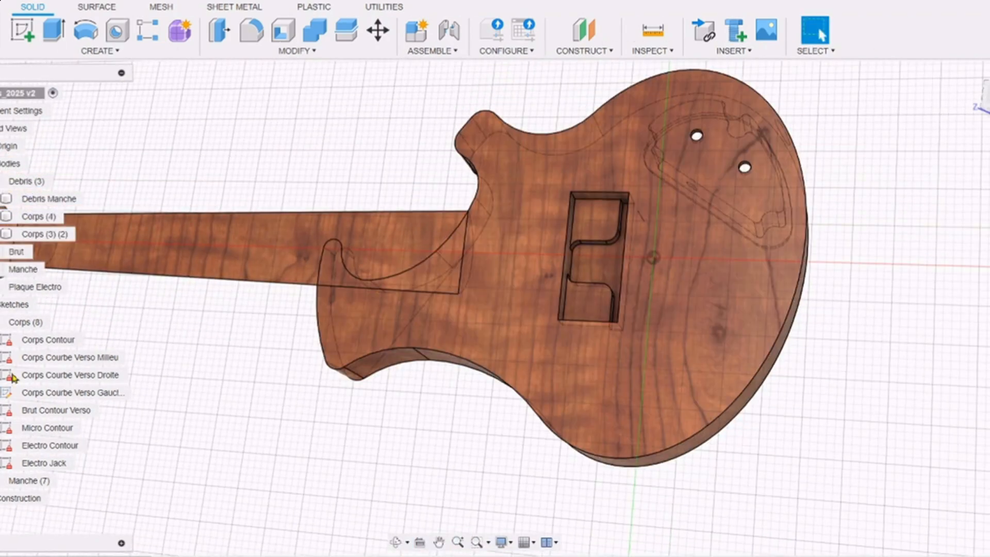
pyautogui.click(1, 411)
pyautogui.click(584, 50)
pyautogui.click(644, 168)
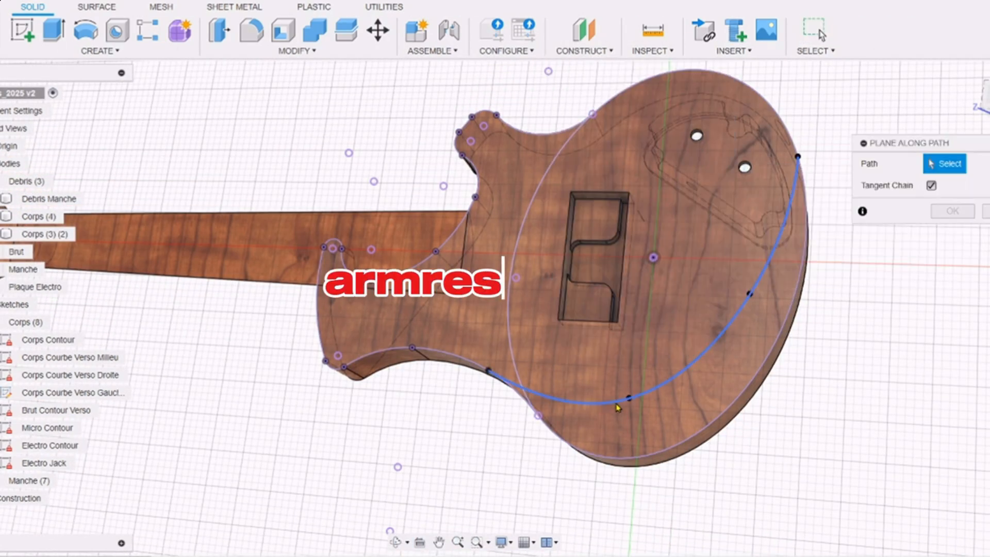
pyautogui.click(631, 399)
pyautogui.moveTo(727, 420)
pyautogui.keyDown('shift'); pyautogui.mouseDown(button='middle')
pyautogui.moveTo(722, 391)
pyautogui.moveTo(727, 405)
pyautogui.mouseUp(button='middle'); pyautogui.keyUp('shift')
pyautogui.click(942, 259)
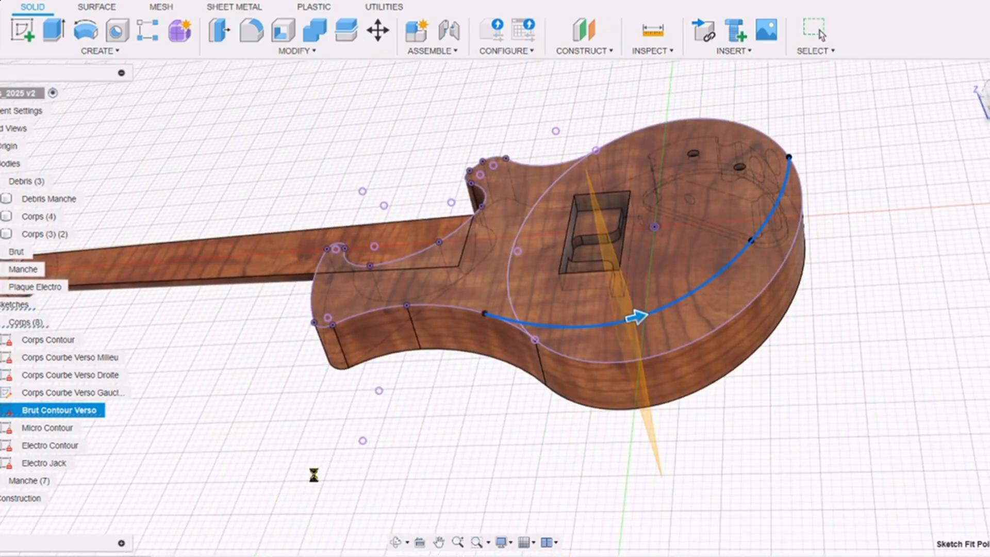
# - Sketch a horizontal line about 110 mm long and a downward slanted line from the origin on the new armrest plane
pyautogui.keyDown('shift'); pyautogui.moveTo(461, 397); pyautogui.dragTo(485, 362, button='middle'); pyautogui.keyUp('shift')
pyautogui.click(630, 364)
pyautogui.click(23, 31)
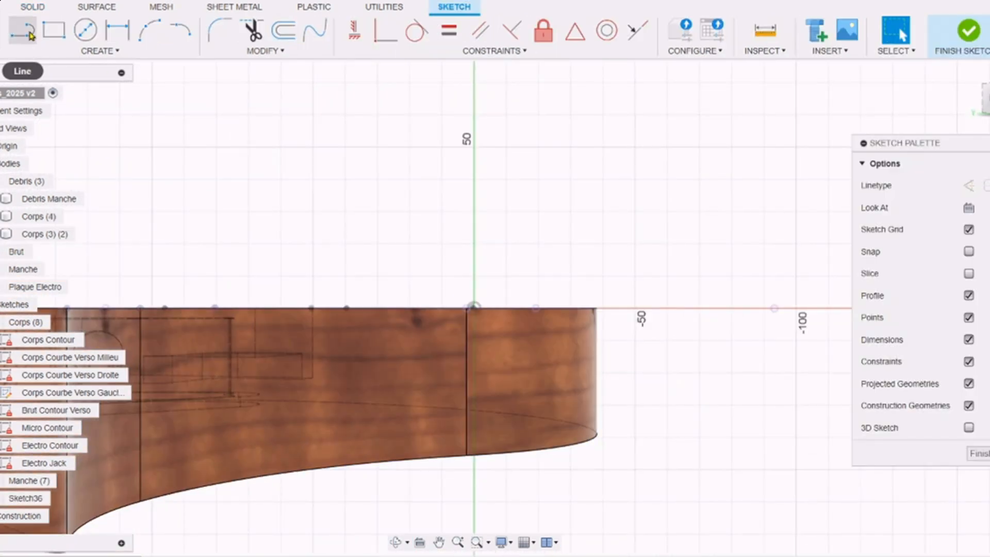
pyautogui.click(474, 310)
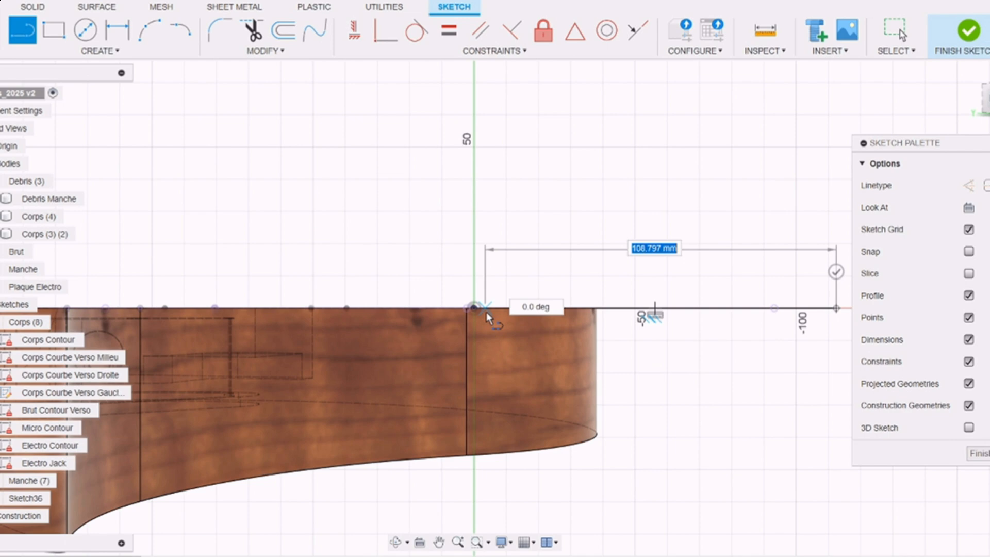
pyautogui.press('Escape')
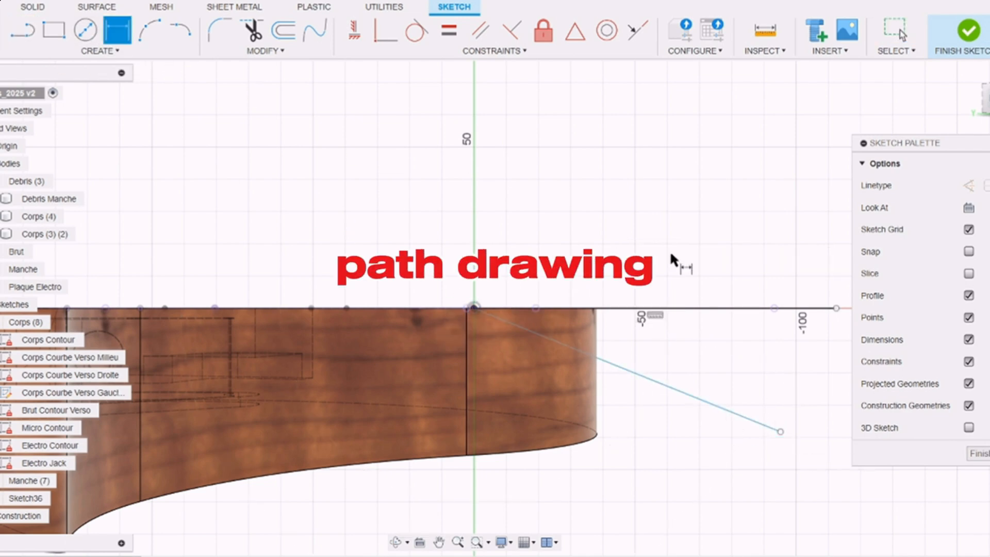
# - Dimension the angle between the horizontal and slanted path lines and finish the armrest path sketch
pyautogui.click(677, 309)
pyautogui.click(686, 392)
pyautogui.click(709, 362)
pyautogui.press('Return')
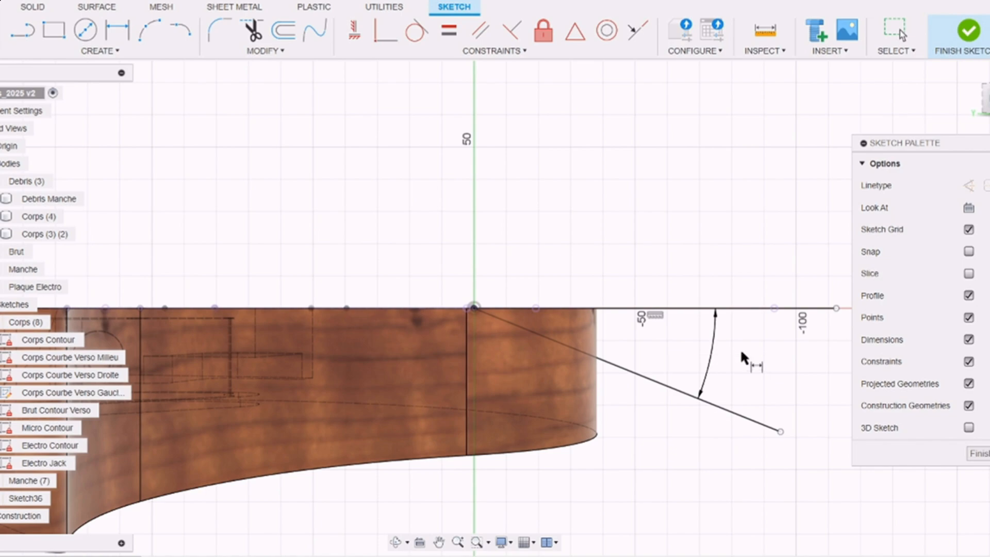
pyautogui.click(960, 32)
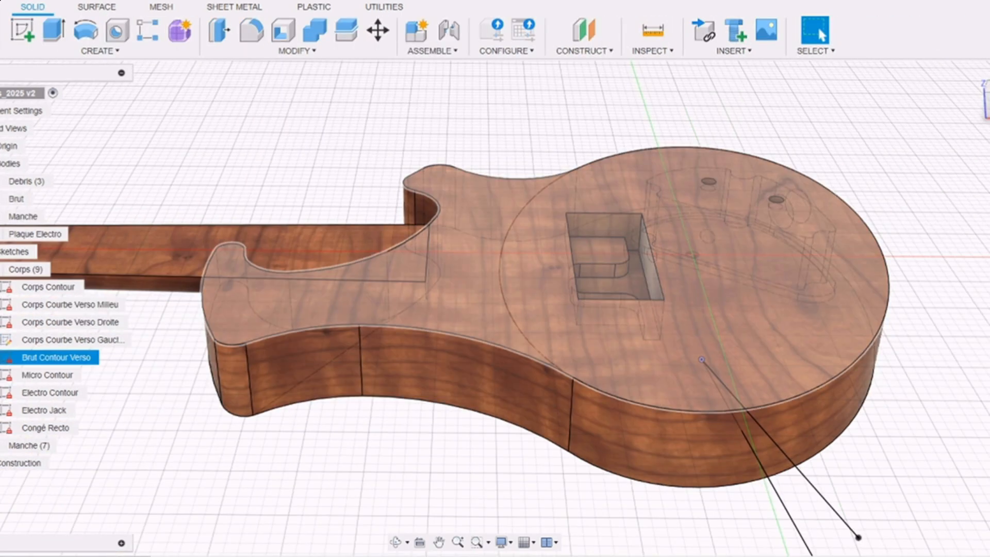
# - Sweep the Brut Contour Verso armrest profile along the slanted path line to cut the armrest
pyautogui.click(99, 51)
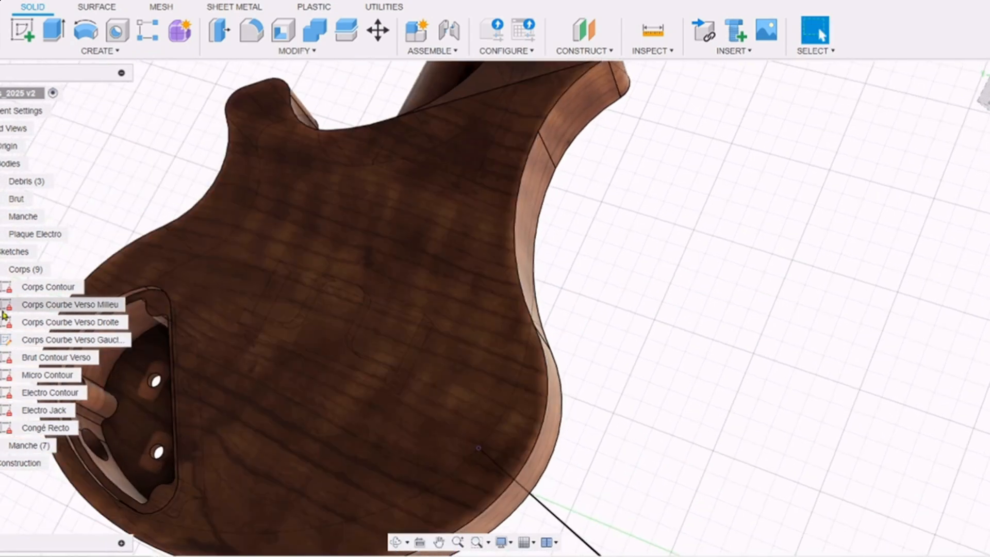
# - Show the Corps Courbe Verso Droite sketch and create a plane along its curved line near the neck side
pyautogui.click(3, 312)
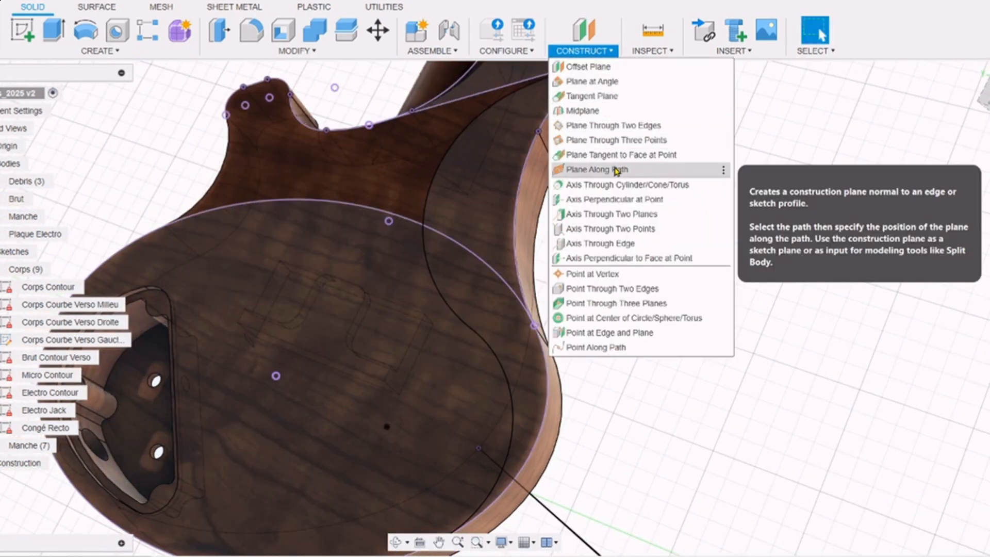
pyautogui.click(599, 169)
pyautogui.click(427, 209)
pyautogui.click(951, 255)
# - Sketch a horizontal line and a slanted line at 20 degrees from the origin on the new plane and finish the sketch
pyautogui.click(24, 30)
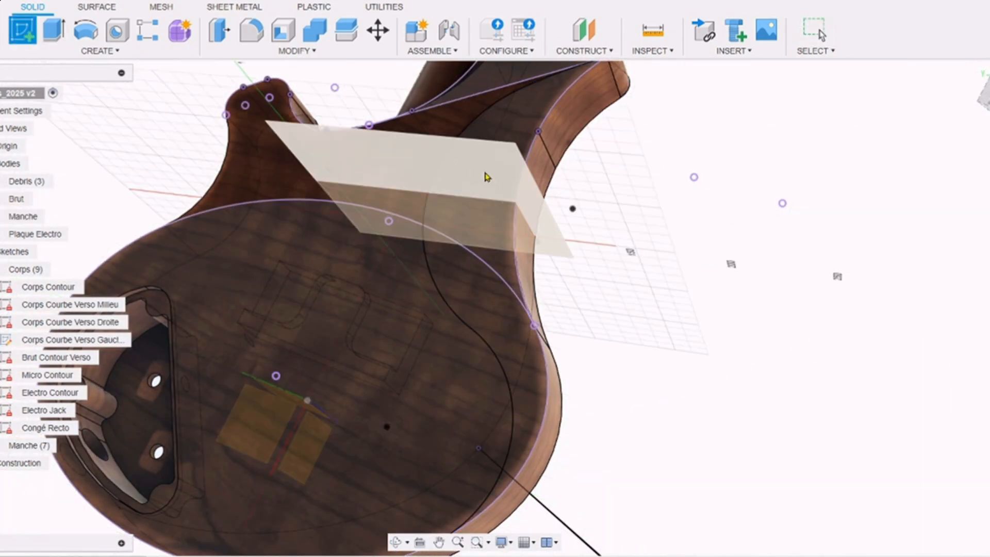
pyautogui.click(484, 174)
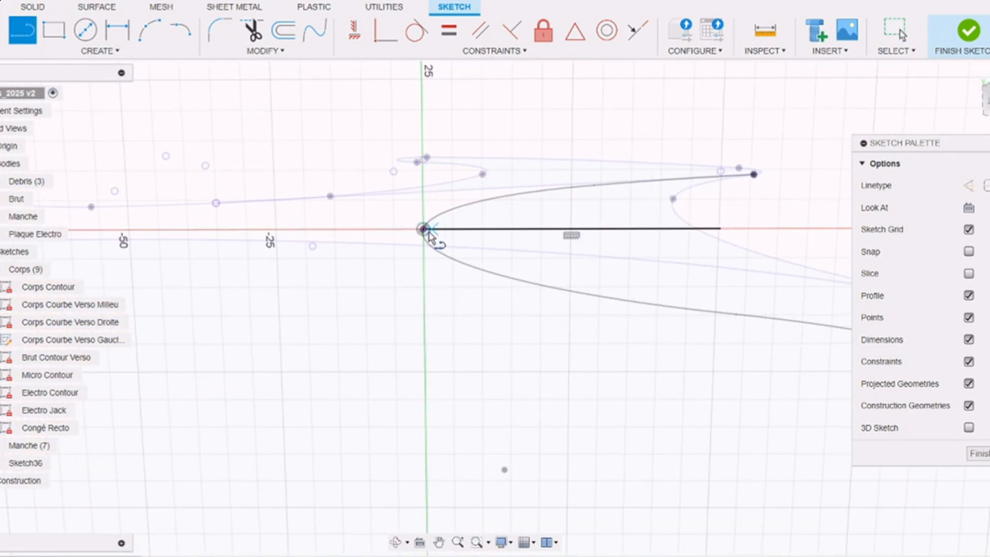
pyautogui.write('20')
pyautogui.press('Return')
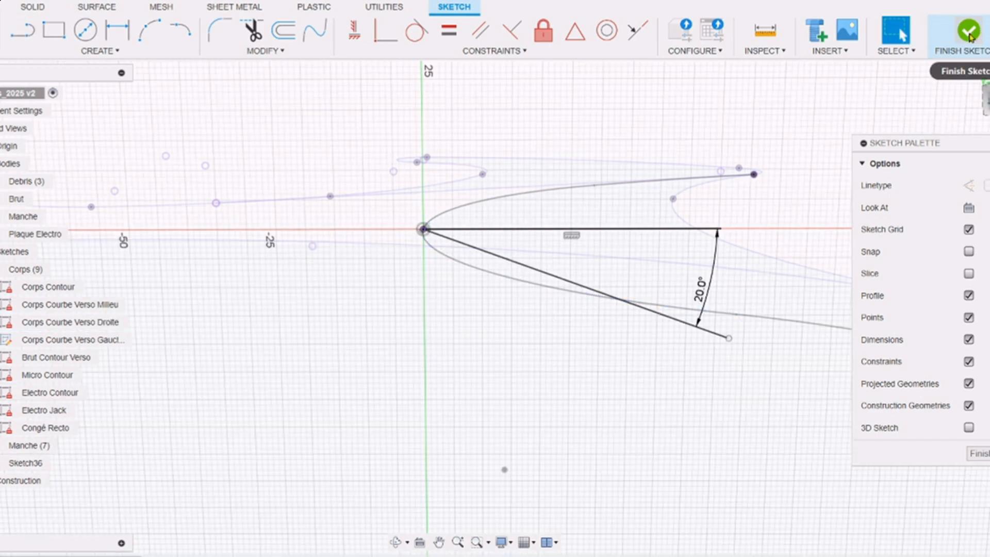
pyautogui.click(960, 35)
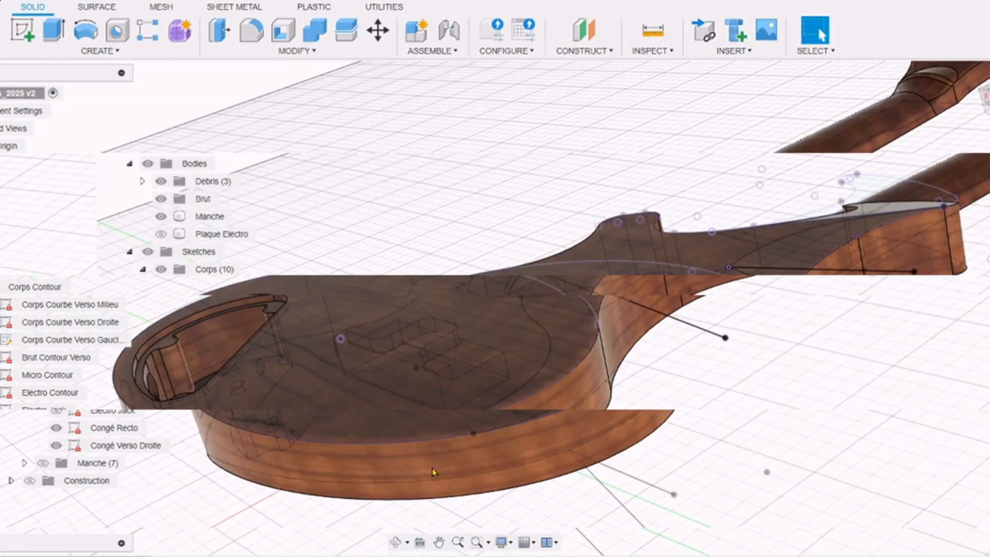
# - Sweep the two Corps Courbe Verso Droite edge profiles along the slanted path line to cut the belly contour
pyautogui.click(100, 51)
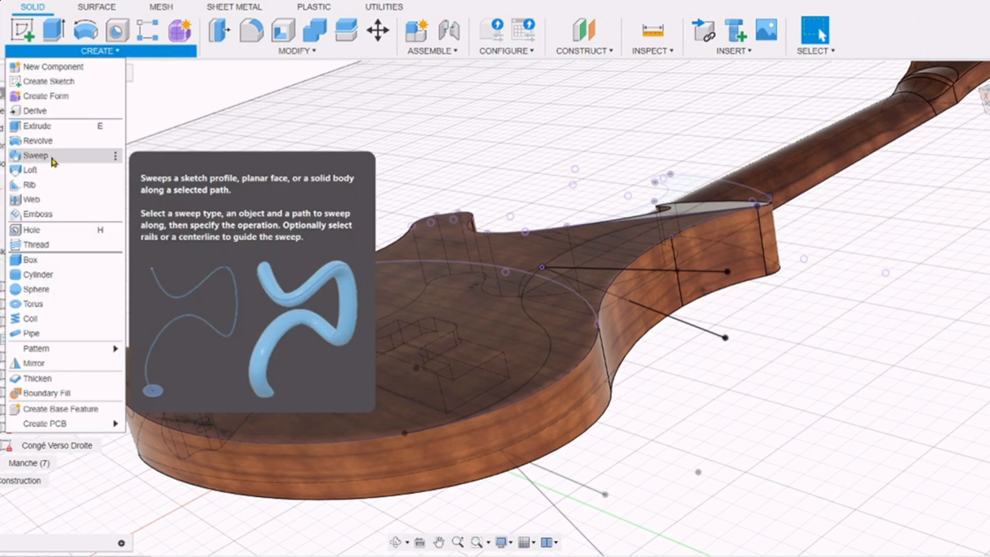
pyautogui.click(45, 157)
pyautogui.click(610, 250)
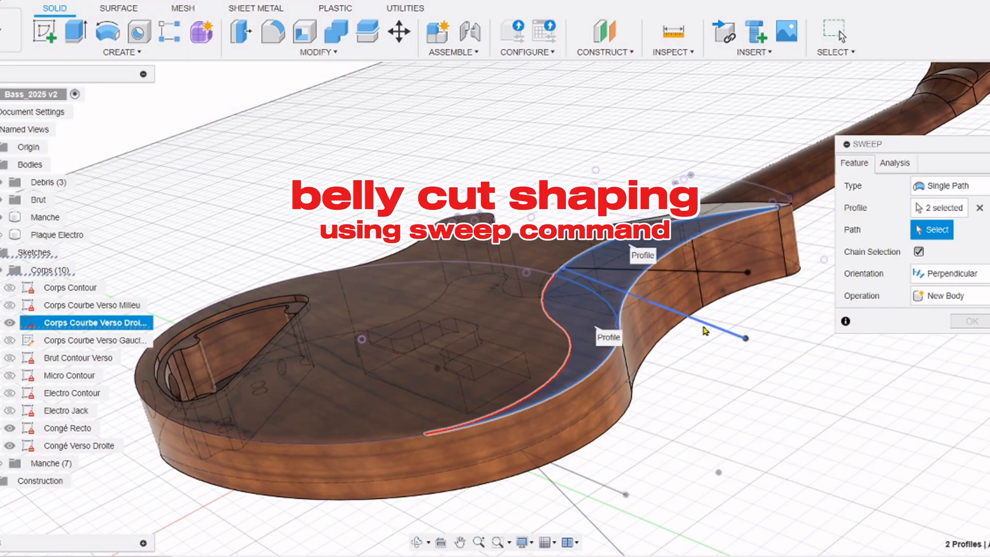
pyautogui.click(706, 330)
pyautogui.click(966, 409)
pyautogui.keyDown('shift'); pyautogui.moveTo(959, 408); pyautogui.dragTo(741, 420, button='middle'); pyautogui.keyUp('shift')
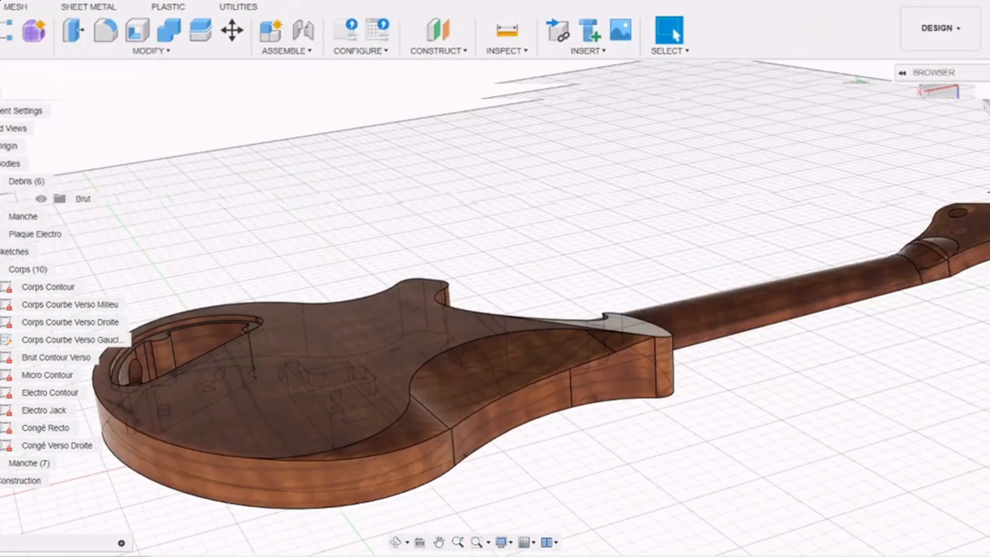
# - Show the Corps Courbe Verso Gauche sketch and create a plane along its curve at a proportional distance of 0.279
pyautogui.keyDown('shift'); pyautogui.moveTo(547, 139); pyautogui.dragTo(622, 178, button='middle'); pyautogui.keyUp('shift')
pyautogui.click(9, 287)
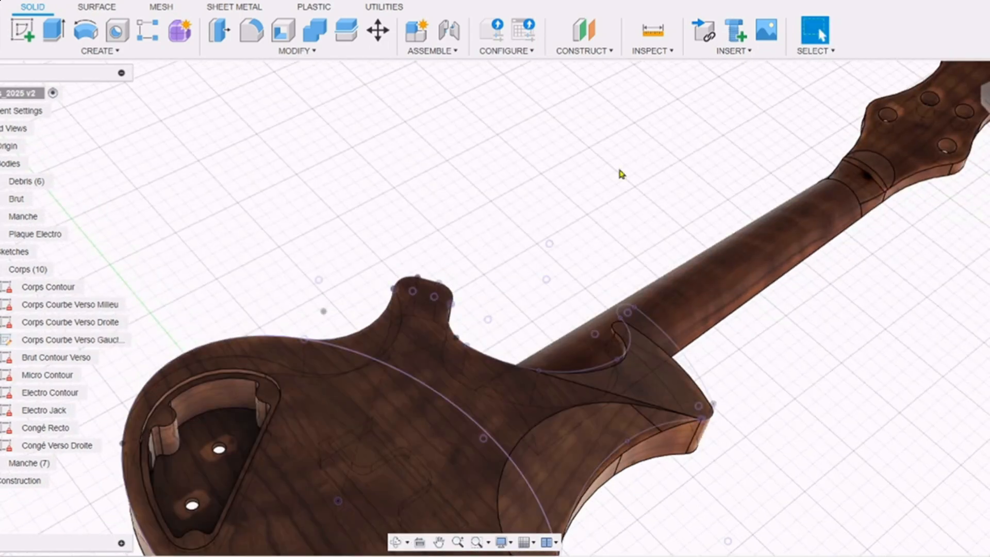
pyautogui.click(584, 51)
pyautogui.click(609, 167)
pyautogui.click(369, 368)
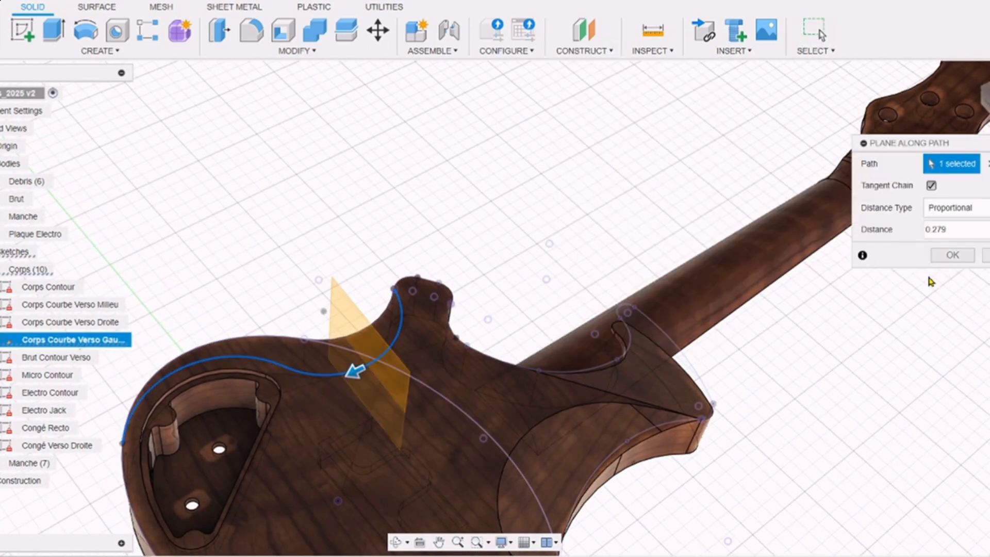
pyautogui.click(953, 256)
# - Sketch a horizontal and a slanted line from the origin on the new plane, dimension their angle and show the bodies
pyautogui.click(22, 29)
pyautogui.click(342, 311)
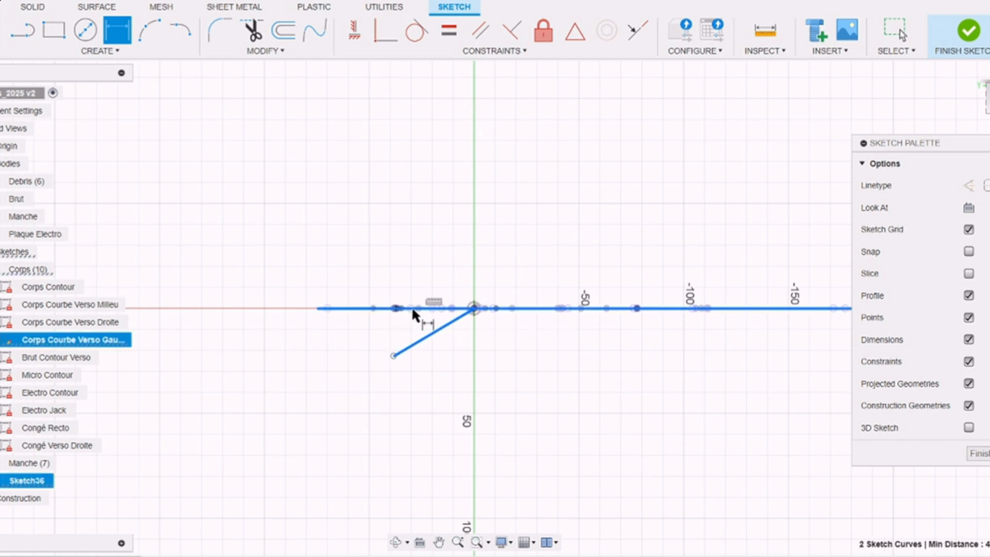
pyautogui.click(964, 36)
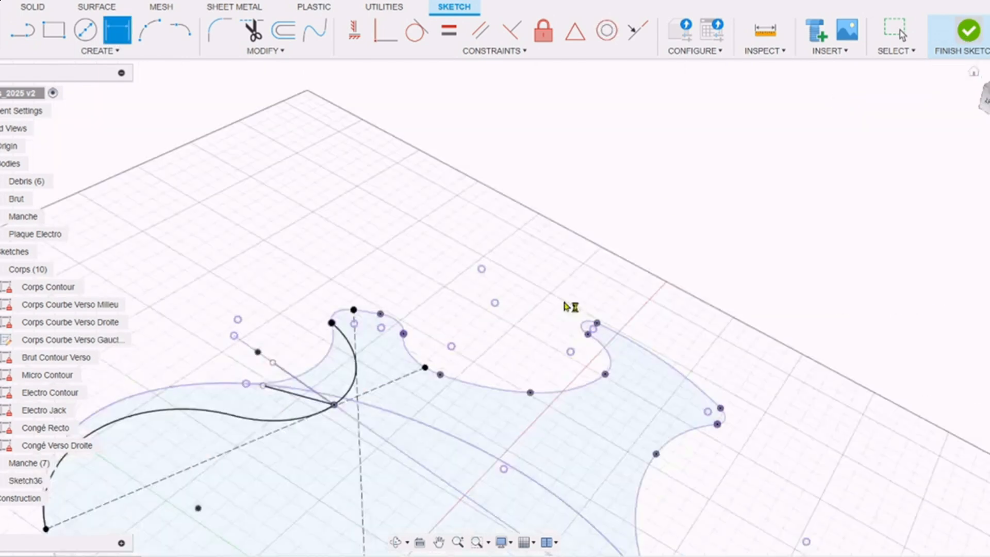
pyautogui.moveTo(571, 304)
pyautogui.keyDown('shift'); pyautogui.mouseDown(button='middle')
pyautogui.moveTo(528, 351)
pyautogui.moveTo(521, 325)
pyautogui.mouseUp(button='middle'); pyautogui.keyUp('shift')
pyautogui.click(1, 164)
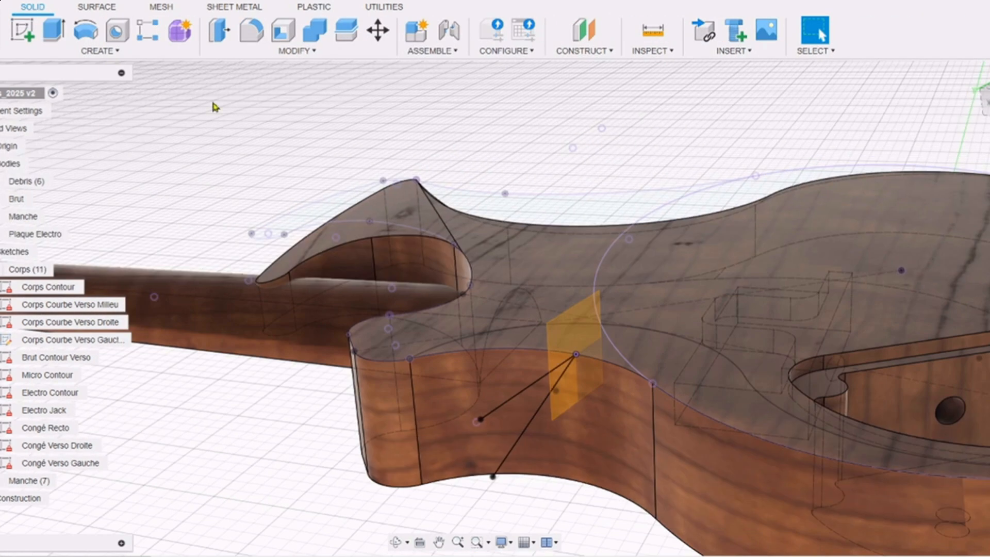
# - Sweep the two Corps Courbe Verso Gauche profiles along the slanted Congé Verso Gauche line as a cut
pyautogui.click(99, 50)
pyautogui.click(52, 153)
pyautogui.click(533, 349)
pyautogui.click(657, 344)
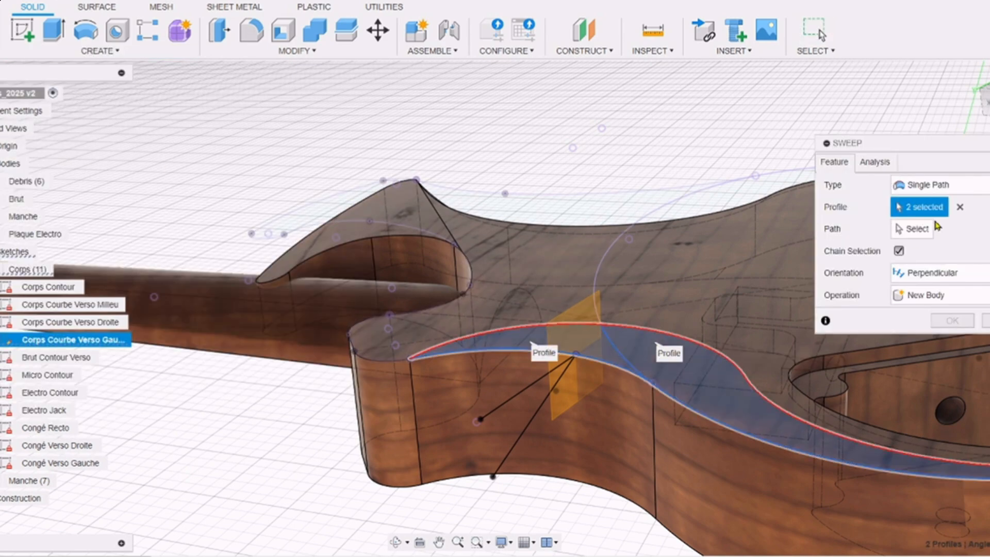
pyautogui.click(517, 439)
pyautogui.press('Return')
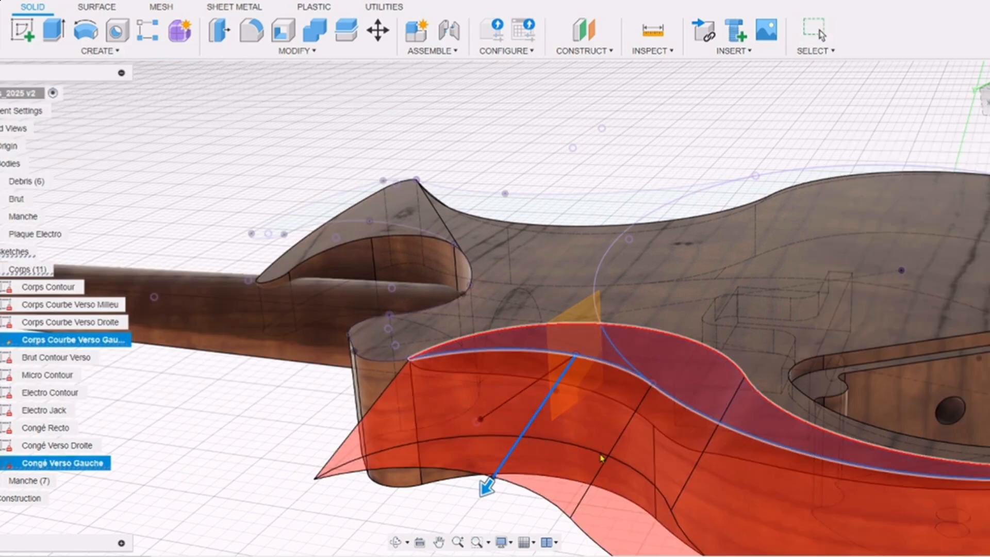
pyautogui.moveTo(601, 458)
pyautogui.keyDown('shift'); pyautogui.mouseDown(button='middle')
pyautogui.moveTo(661, 426)
pyautogui.moveTo(444, 456)
pyautogui.mouseUp(button='middle'); pyautogui.keyUp('shift')
pyautogui.moveTo(288, 387)
pyautogui.keyDown('shift'); pyautogui.mouseDown(button='middle')
pyautogui.moveTo(366, 353)
pyautogui.moveTo(464, 392)
pyautogui.mouseUp(button='middle'); pyautogui.keyUp('shift')
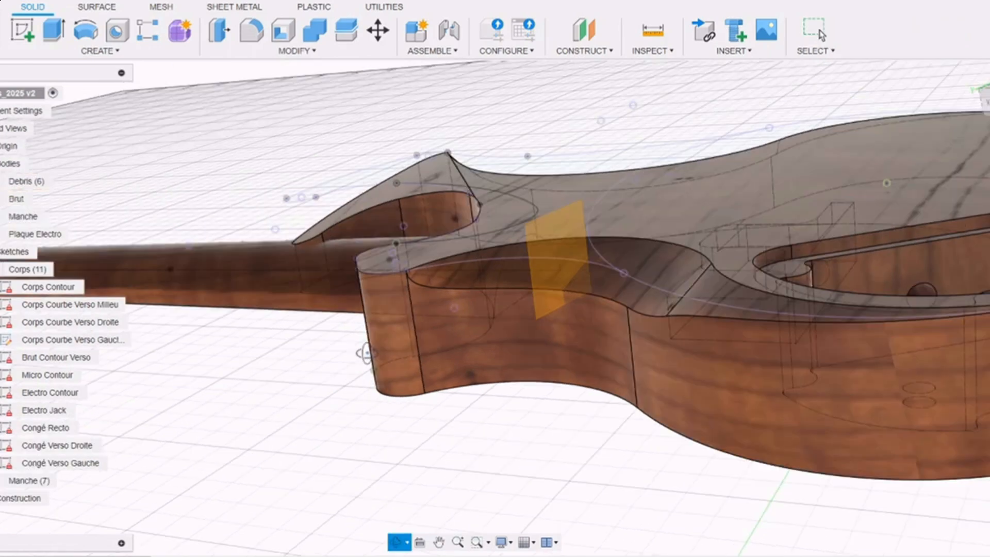
# - Create a plane along the Corps Courbe Verso Milieu curve and sketch a horizontal line and a slanted line about 32 mm long on it
pyautogui.click(585, 51)
pyautogui.click(603, 169)
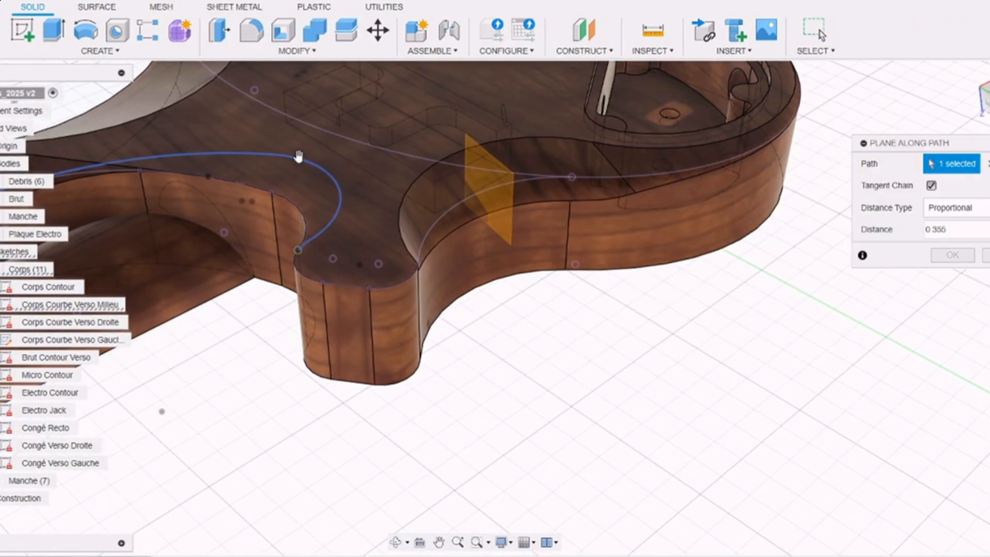
pyautogui.click(953, 255)
pyautogui.click(22, 30)
pyautogui.click(270, 132)
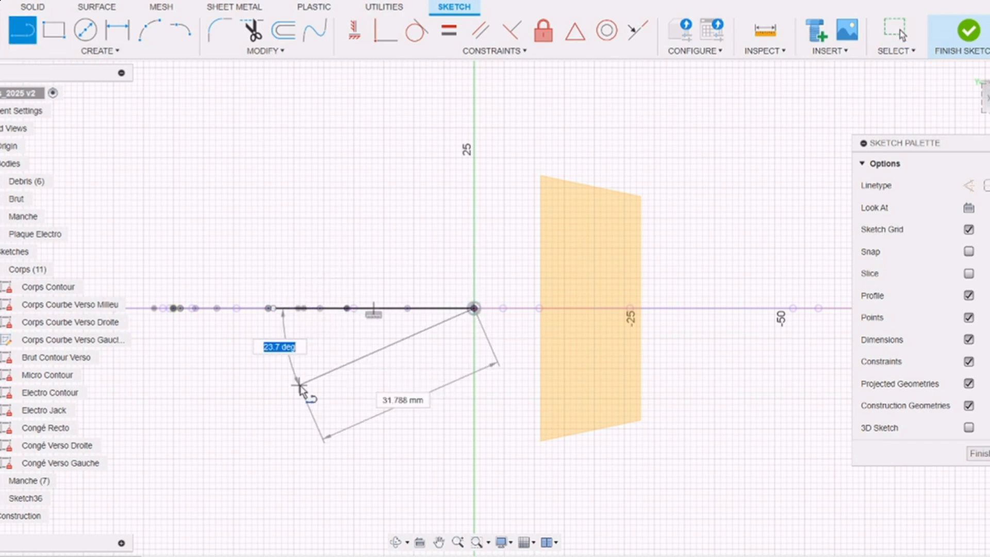
pyautogui.click(969, 30)
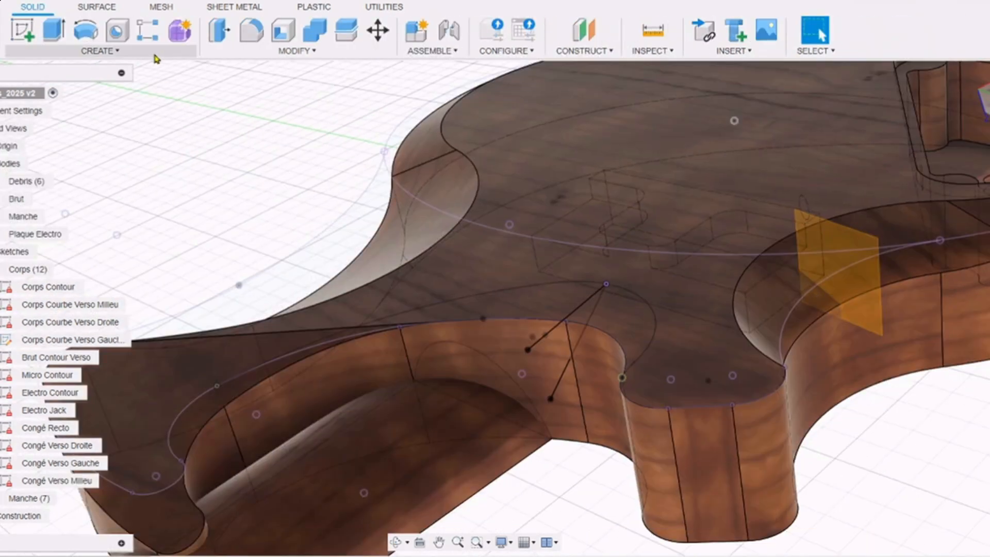
# - Sweep the two Corps Courbe Verso Milieu profiles along the slanted Congé Verso Milieu line as a cut with distance 0.8
pyautogui.click(123, 51)
pyautogui.click(46, 156)
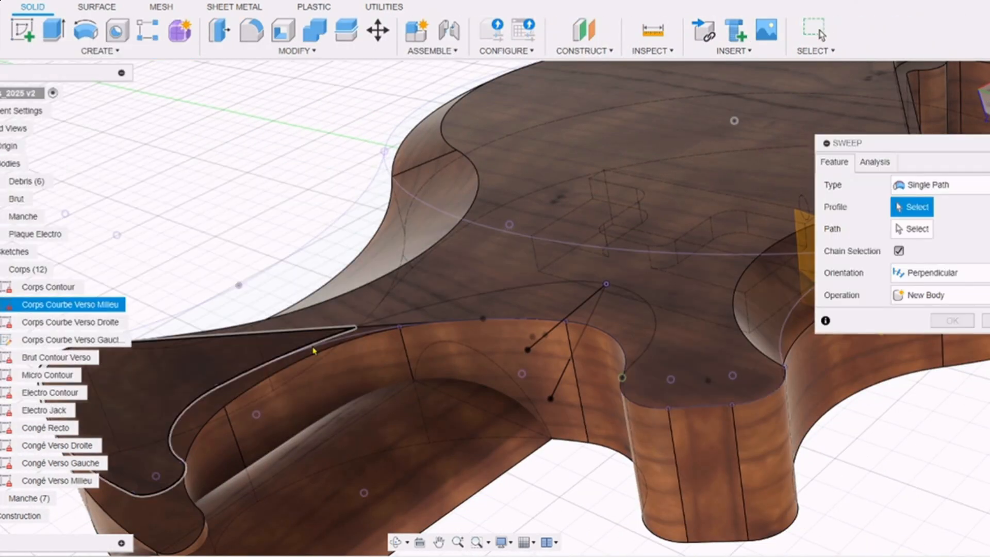
pyautogui.click(556, 379)
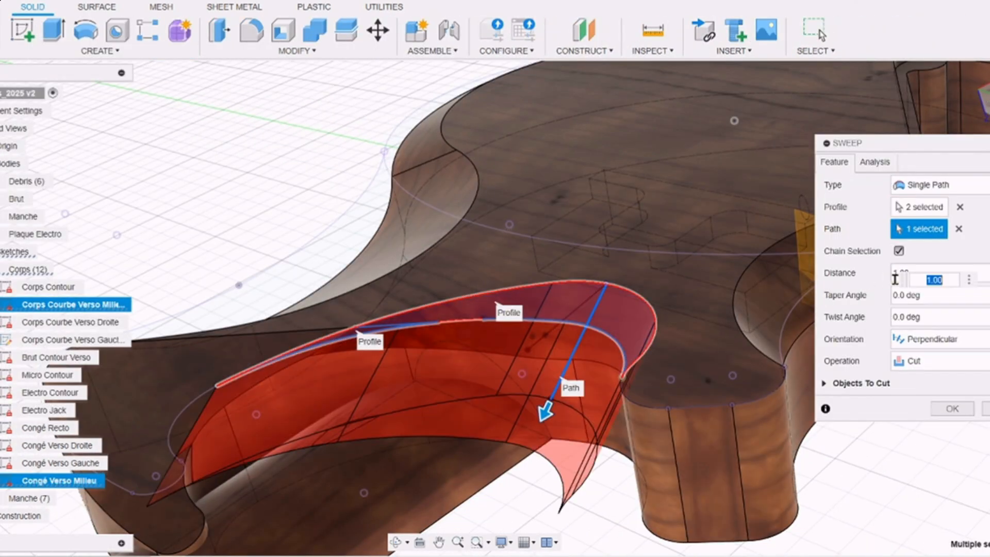
pyautogui.write('0.8')
pyautogui.press('Return')
# - Fillet the tangent edge chain at the base of the middle sweep cut with a 36 mm radius
pyautogui.keyDown('shift'); pyautogui.moveTo(715, 420); pyautogui.dragTo(361, 206, button='middle'); pyautogui.keyUp('shift')
pyautogui.click(252, 30)
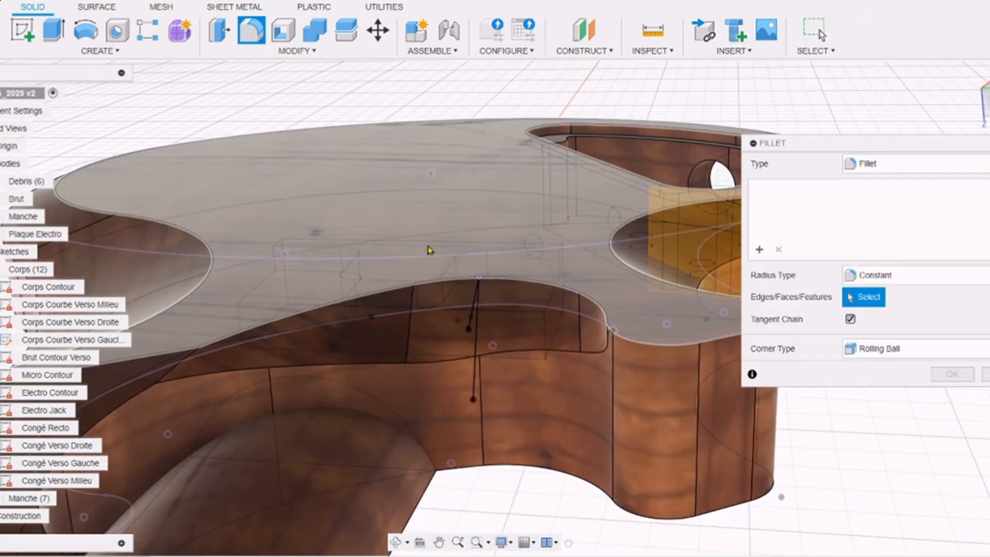
pyautogui.click(559, 350)
pyautogui.write('30')
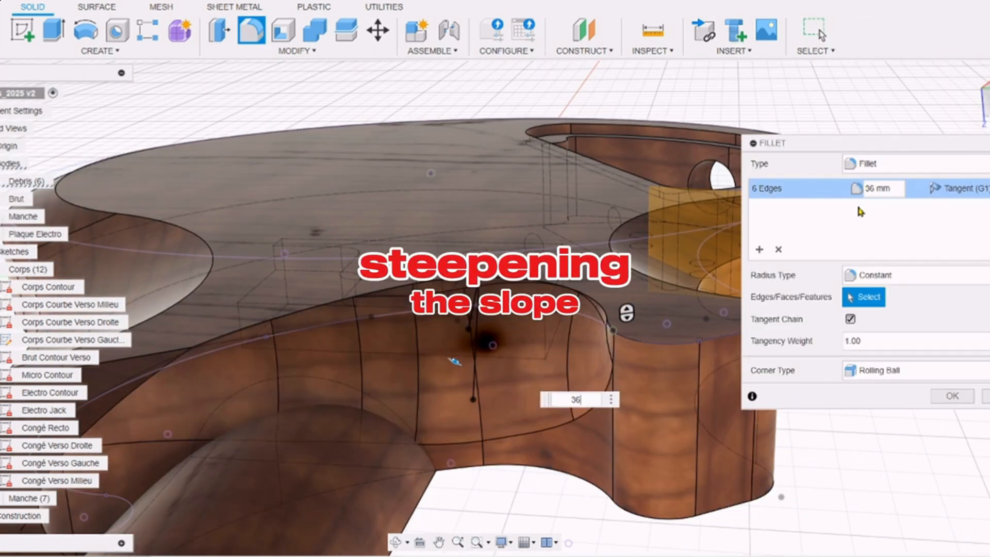
pyautogui.press('Return')
# - Project the two long neck edges and the Corps Courbe Verso Milieu curve and slanted line into a new body sketch
pyautogui.keyDown('shift'); pyautogui.moveTo(627, 412); pyautogui.dragTo(665, 368, button='middle'); pyautogui.keyUp('shift')
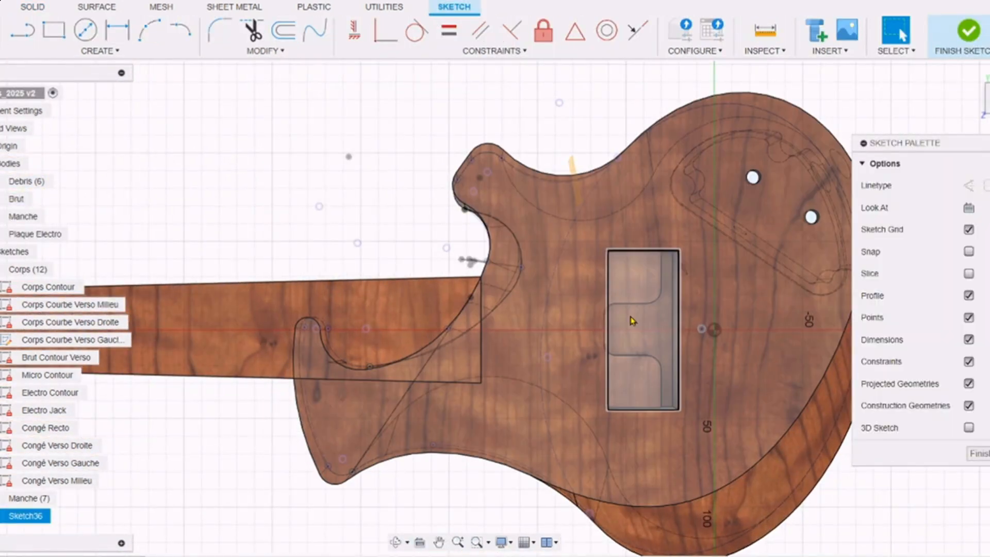
pyautogui.press('p')
pyautogui.click(395, 384)
pyautogui.click(398, 366)
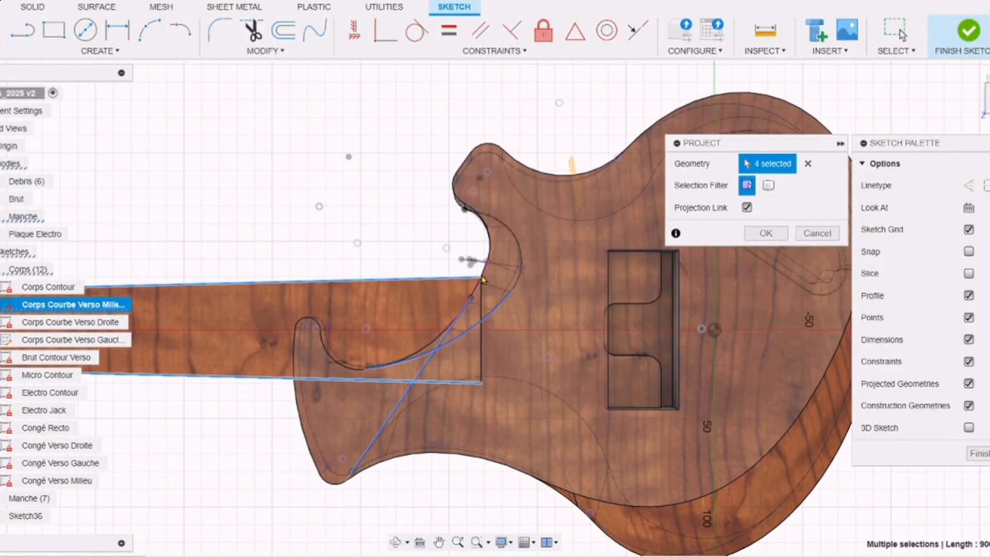
pyautogui.press('Return')
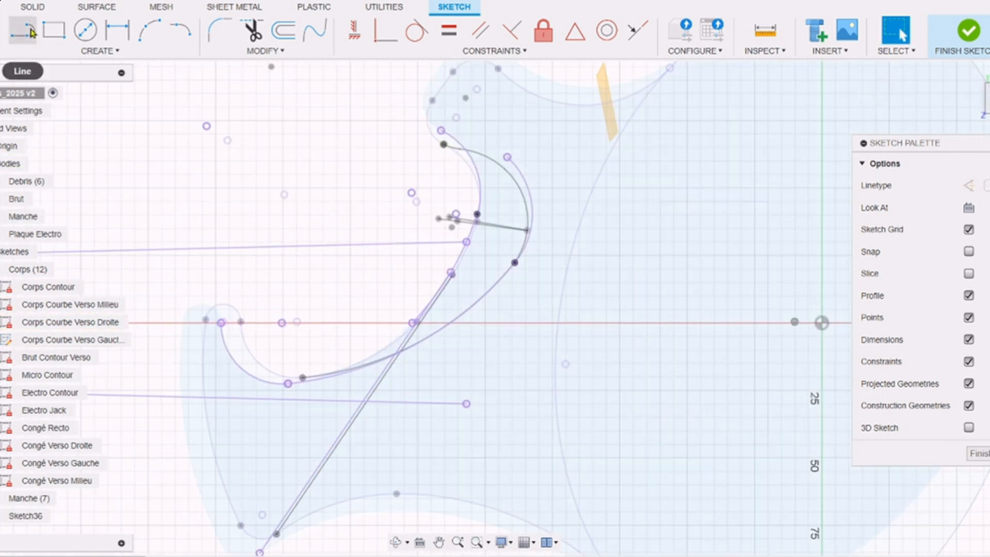
# - Sketch an arc from the lower cutaway curve's end to the neck edge and a line across the neck's end
pyautogui.click(149, 30)
pyautogui.click(288, 383)
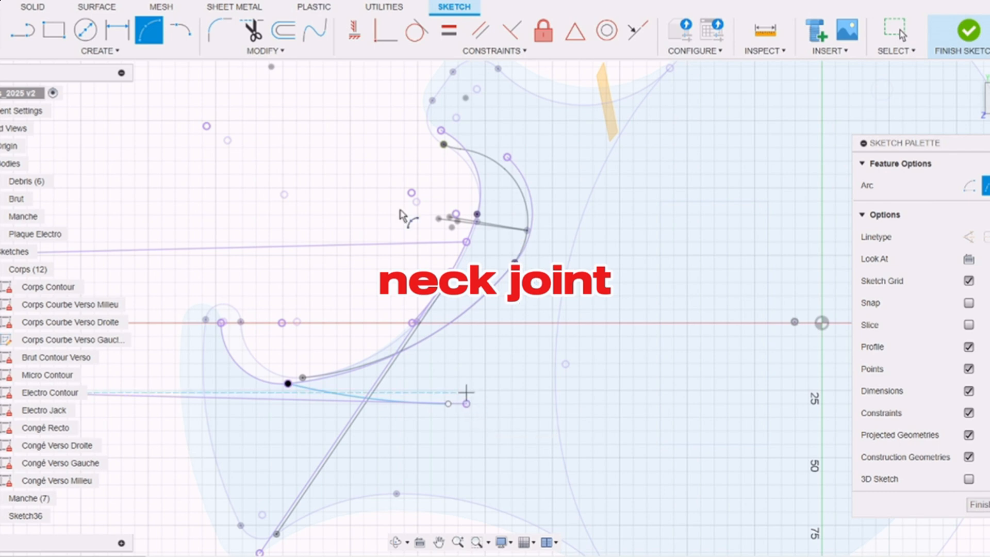
pyautogui.press('l')
# - Sketch a rectangle from the line across the neck's end into the body for the tenon, and hide the sketch dimensions
pyautogui.press('r')
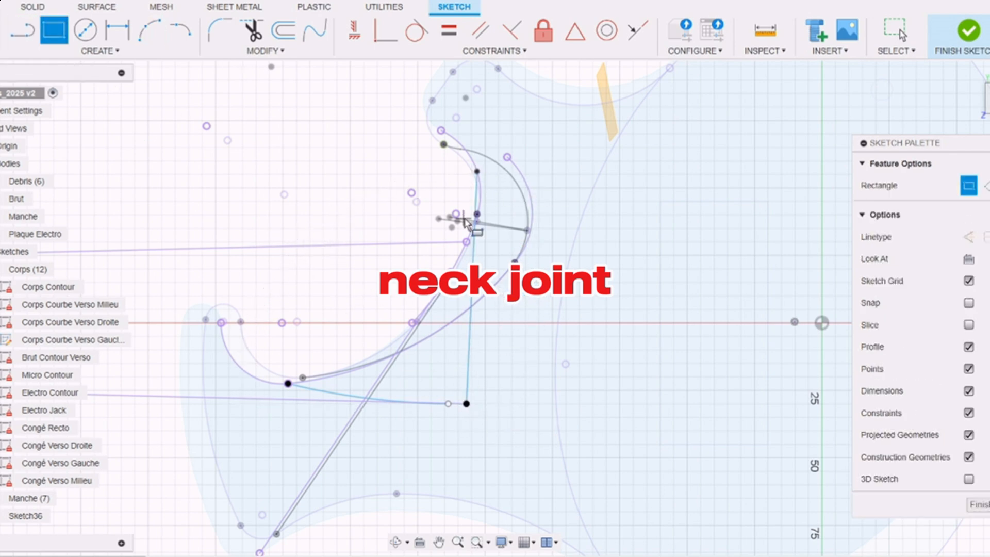
pyautogui.click(645, 356)
pyautogui.click(99, 51)
pyautogui.click(82, 199)
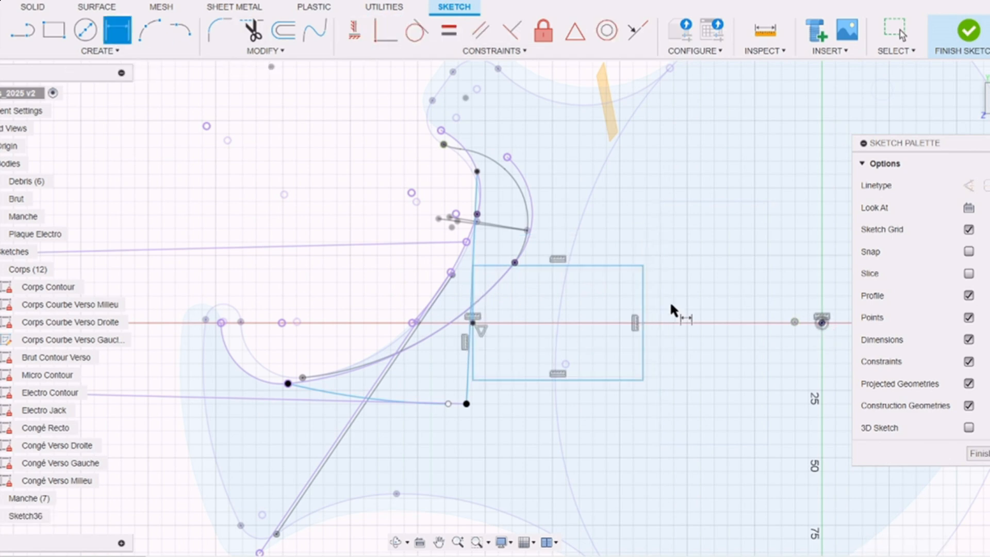
pyautogui.click(60, 32)
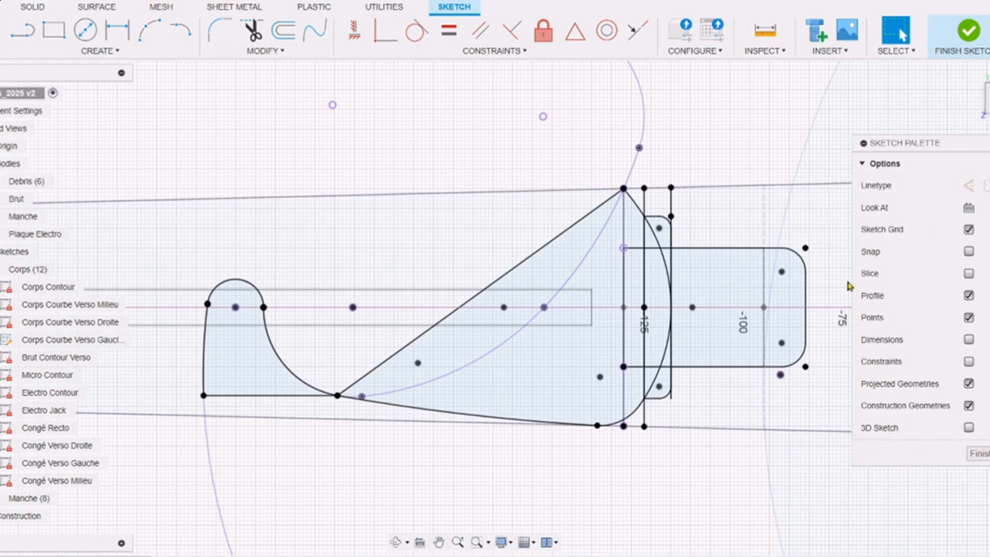
pyautogui.click(970, 339)
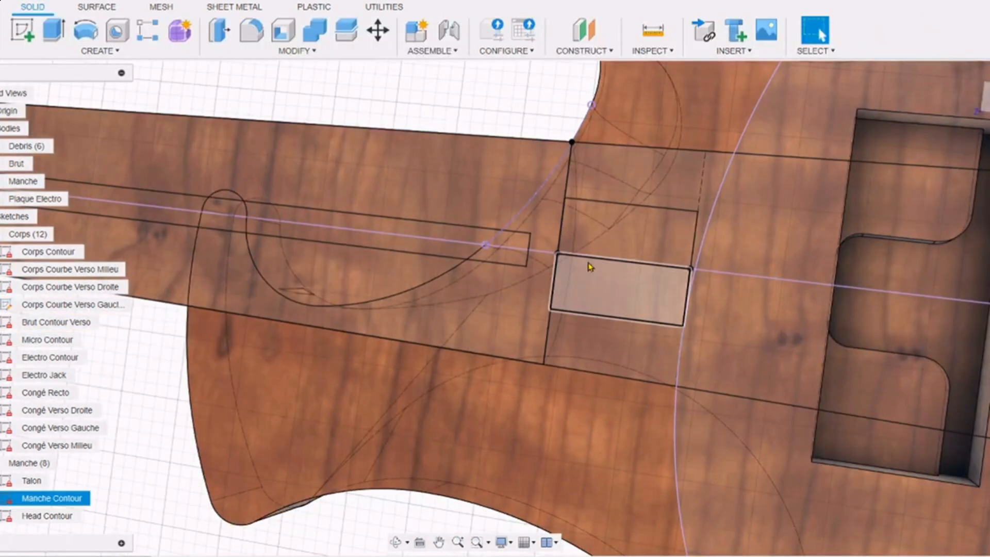
# - Split the body along the Talon sketch's curved heel outline and hide the main body to expose the neck heel
pyautogui.click(282, 51)
pyautogui.click(248, 213)
pyautogui.click(276, 380)
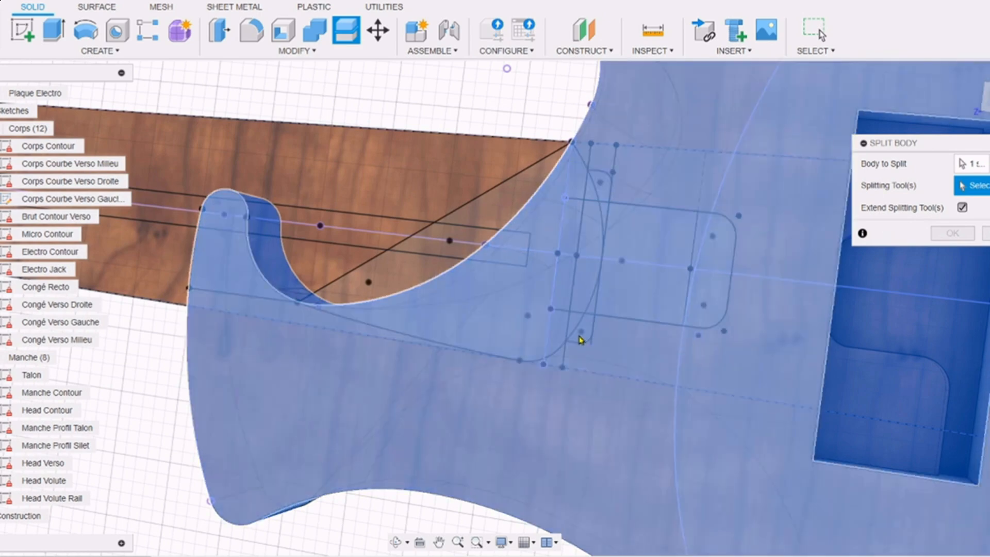
pyautogui.click(574, 344)
pyautogui.click(968, 236)
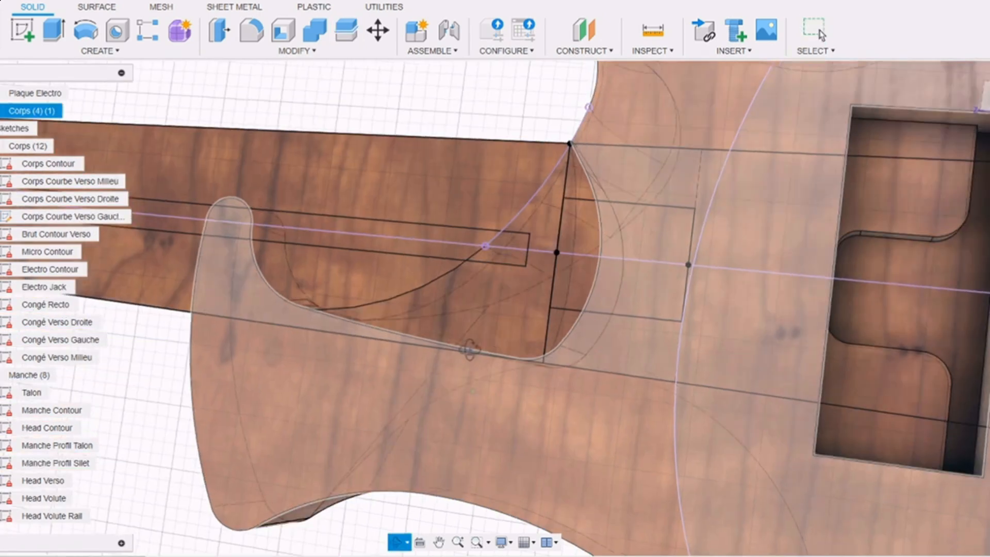
pyautogui.keyDown('shift'); pyautogui.moveTo(469, 349); pyautogui.dragTo(516, 352, button='middle'); pyautogui.keyUp('shift')
pyautogui.click(553, 357)
pyautogui.press('v')
pyautogui.moveTo(526, 392)
pyautogui.keyDown('shift'); pyautogui.mouseDown(button='middle')
pyautogui.moveTo(444, 308)
pyautogui.moveTo(243, 252)
pyautogui.moveTo(512, 237)
pyautogui.mouseUp(button='middle'); pyautogui.keyUp('shift')
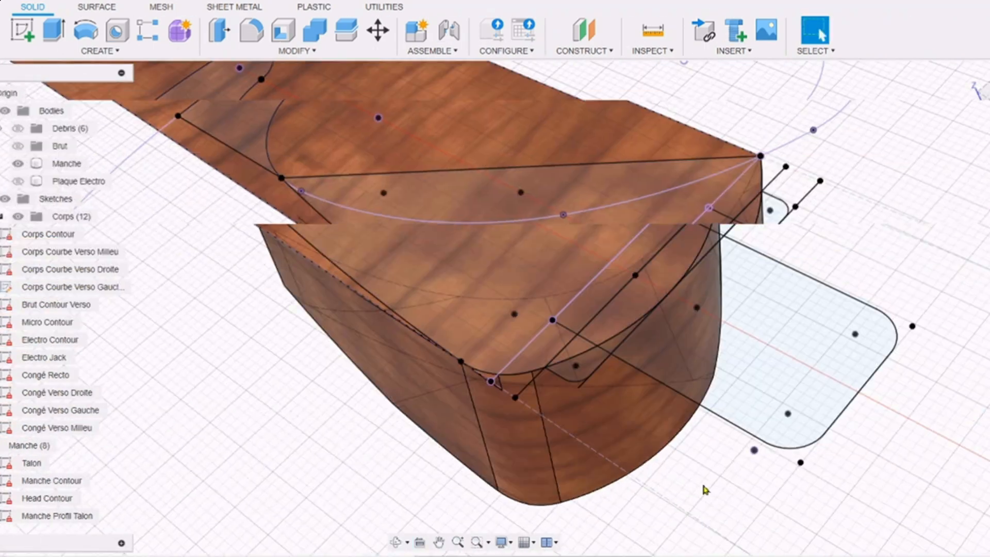
# - Extrude the Talon sketch's narrow strip profiles across the heel end by -29 mm and join them to the neck
pyautogui.click(630, 309)
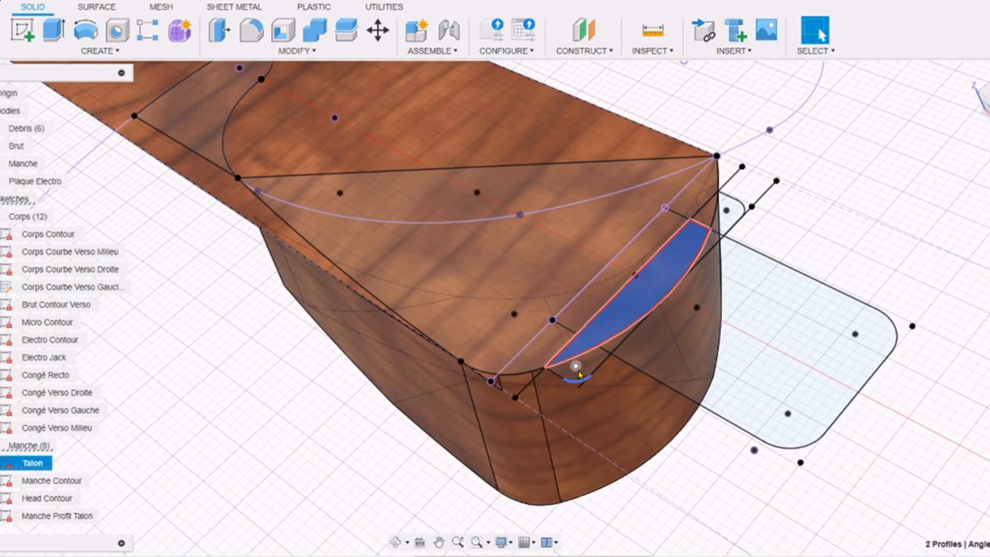
pyautogui.click(708, 216)
pyautogui.press('e')
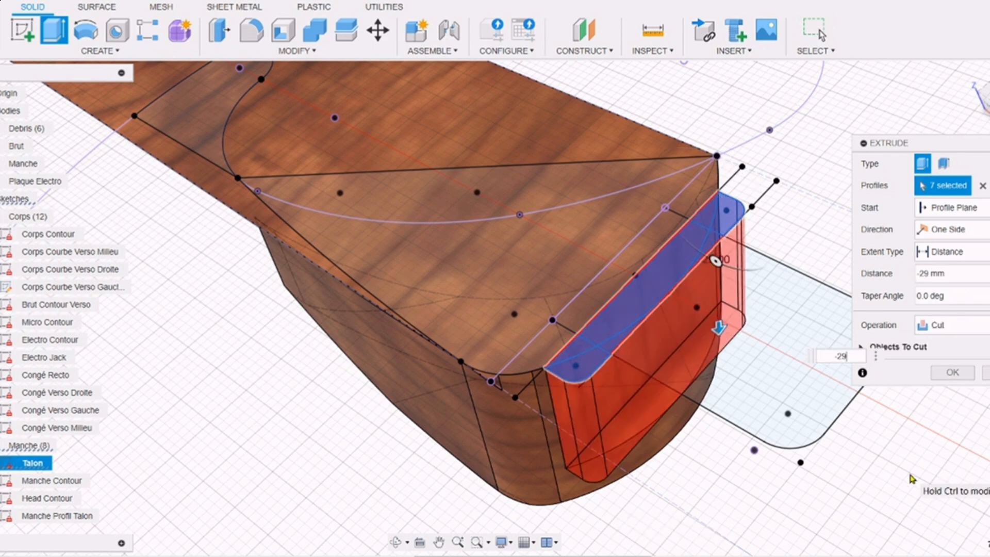
pyautogui.click(965, 348)
pyautogui.click(953, 353)
# - Show the Talon sketch and extrude its rounded tenon profile by -21 mm, joined to the neck
pyautogui.click(2, 463)
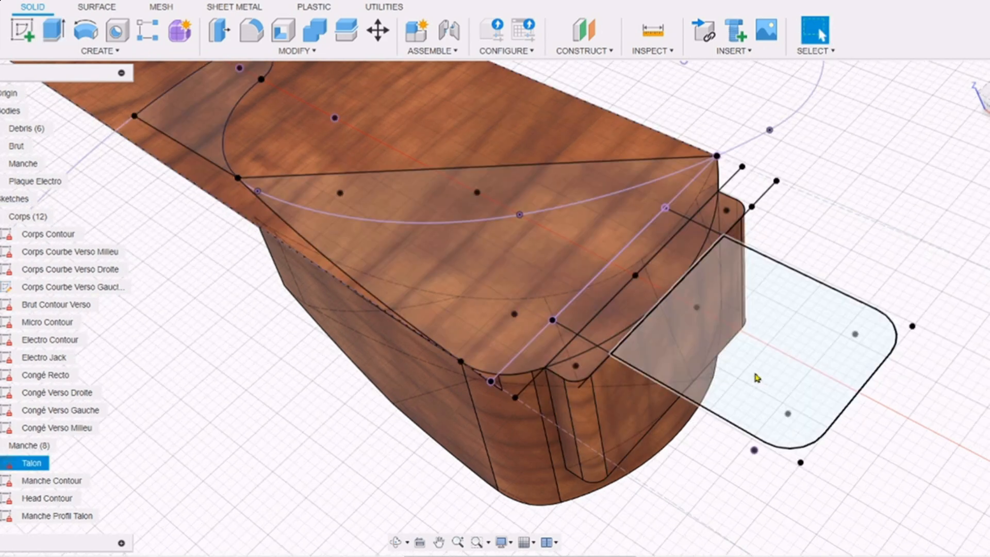
pyautogui.click(756, 378)
pyautogui.write('e')
pyautogui.write('-21')
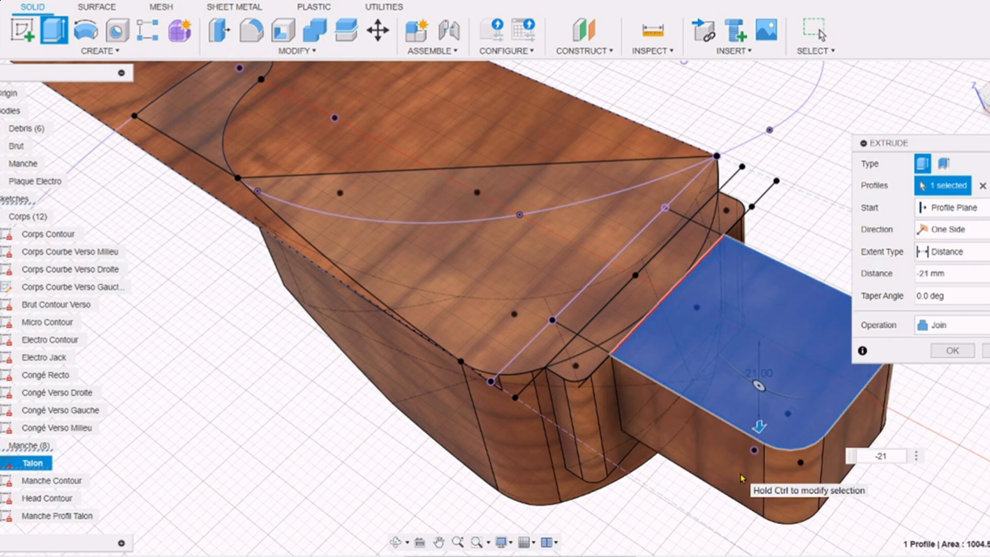
pyautogui.press('Return')
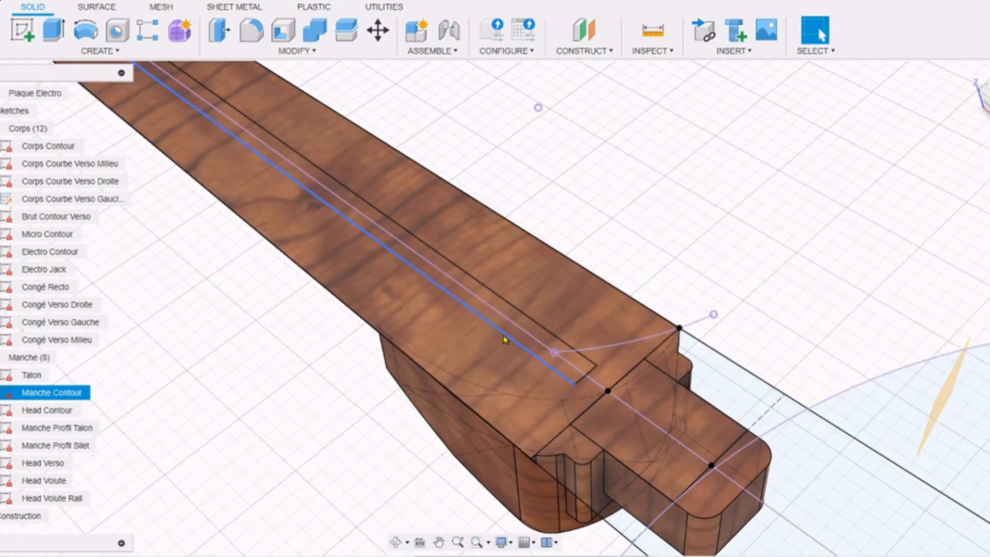
# - Extrude the narrow central strip profiles of the Manche Contour sketch to form the channel along the neck
pyautogui.click(511, 316)
pyautogui.press('e')
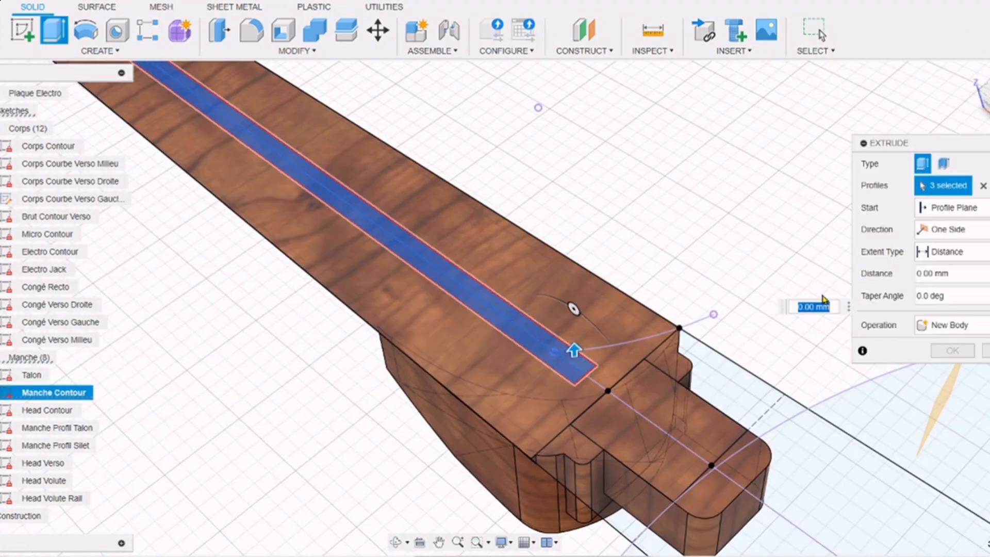
pyautogui.press('Return')
# - Extrude the hooked Talon profile at the neck's back as a cut with a -22 mm start offset and 5 mm distance
pyautogui.scroll(-3, 871, 469)
pyautogui.keyDown('shift'); pyautogui.moveTo(870, 468); pyautogui.dragTo(497, 500, button='middle'); pyautogui.keyUp('shift')
pyautogui.keyDown('shift'); pyautogui.moveTo(497, 501); pyautogui.dragTo(572, 413, button='middle'); pyautogui.keyUp('shift')
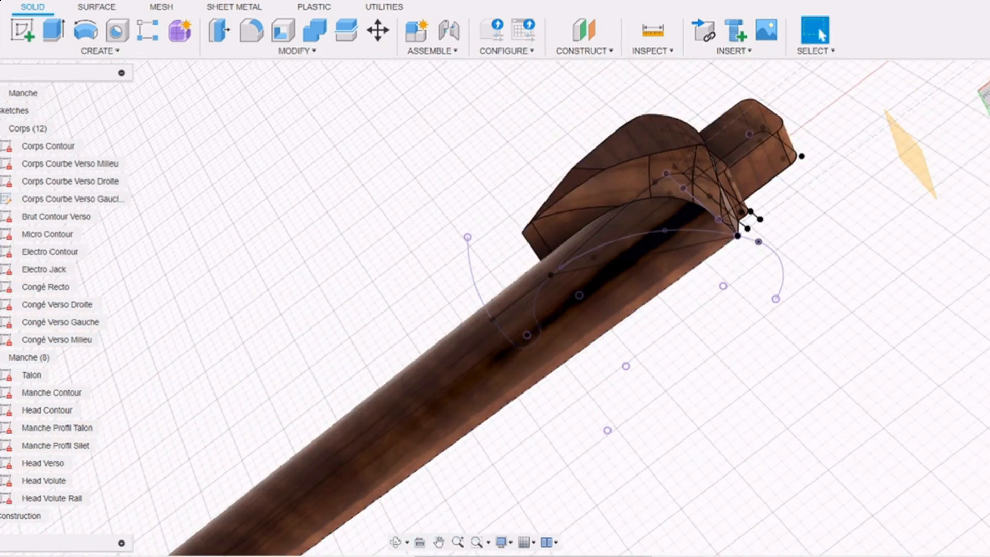
pyautogui.click(522, 321)
pyautogui.press('e')
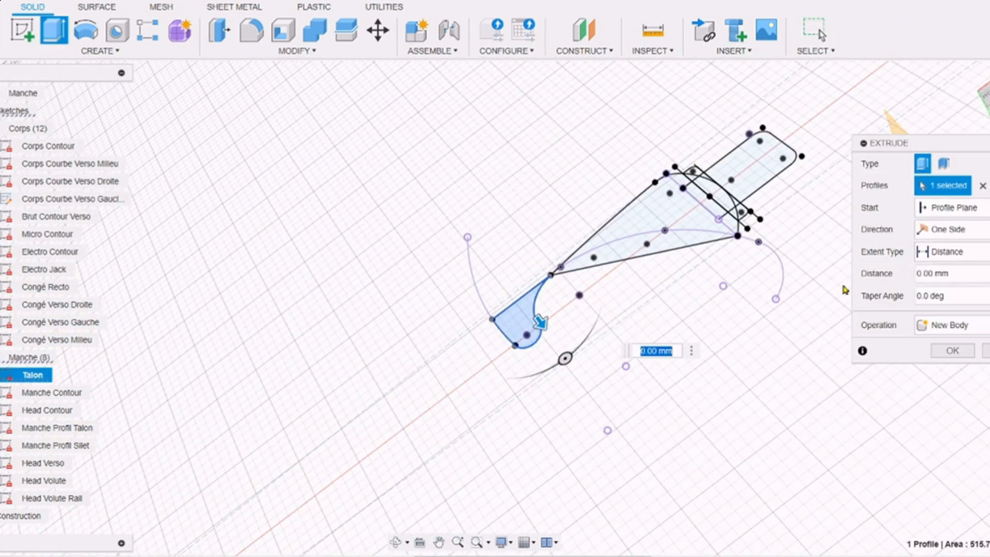
pyautogui.click(944, 241)
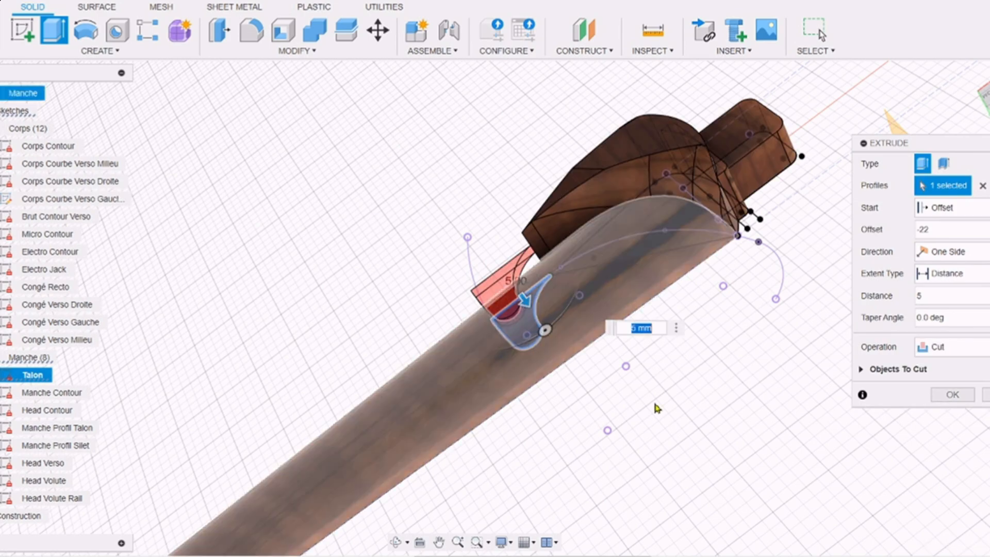
pyautogui.press('Return')
# - Create an offset construction plane from the flat face at the neck heel
pyautogui.keyDown('shift'); pyautogui.moveTo(545, 330); pyautogui.dragTo(528, 419, button='middle'); pyautogui.keyUp('shift')
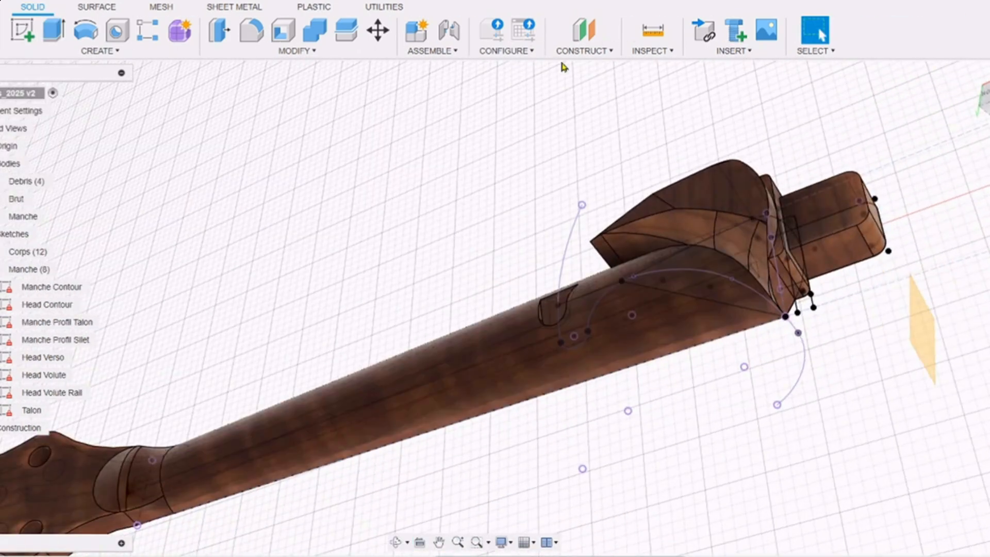
pyautogui.click(572, 54)
pyautogui.click(589, 68)
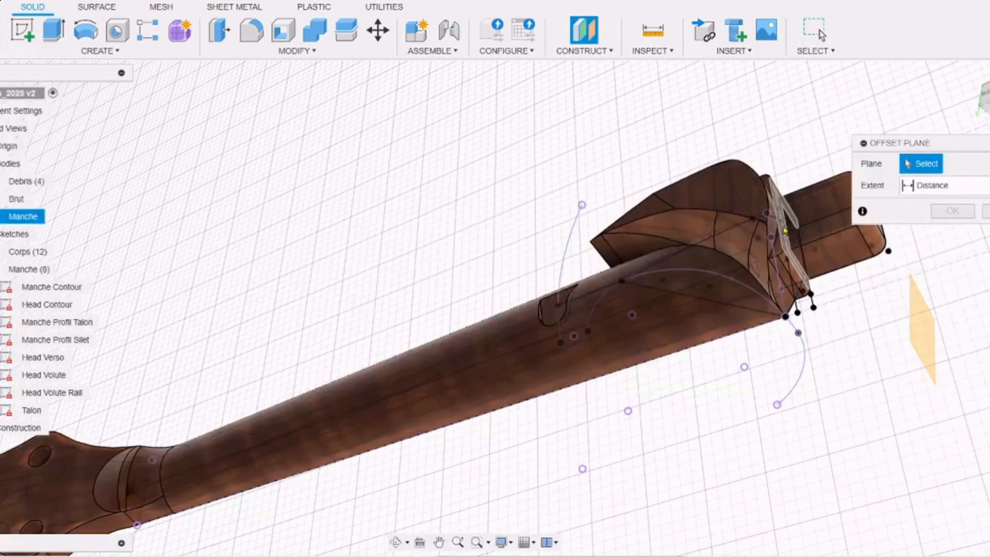
pyautogui.click(776, 233)
pyautogui.click(952, 232)
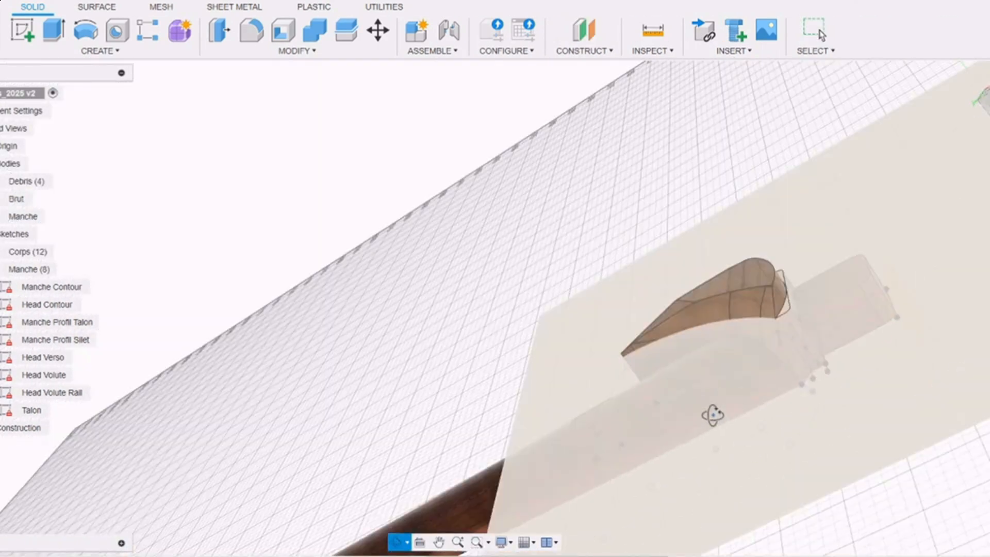
# - Split the Manche body with the new offset construction plane
pyautogui.click(335, 51)
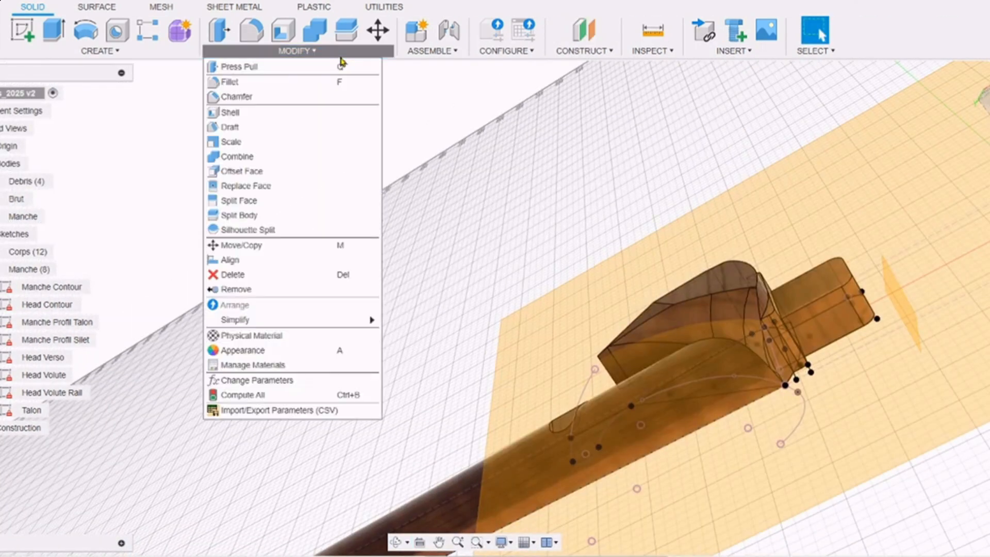
pyautogui.click(238, 215)
pyautogui.click(411, 423)
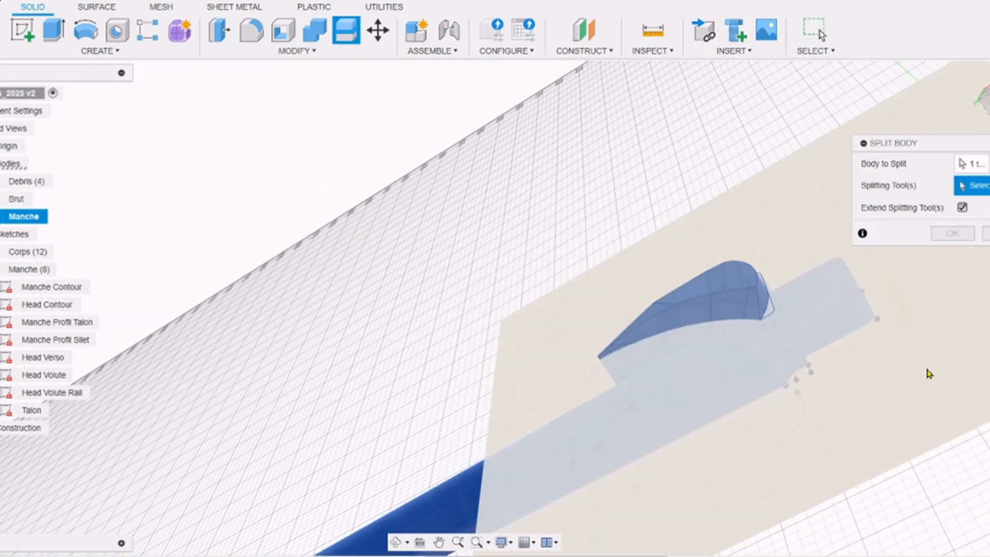
pyautogui.click(925, 366)
pyautogui.click(953, 212)
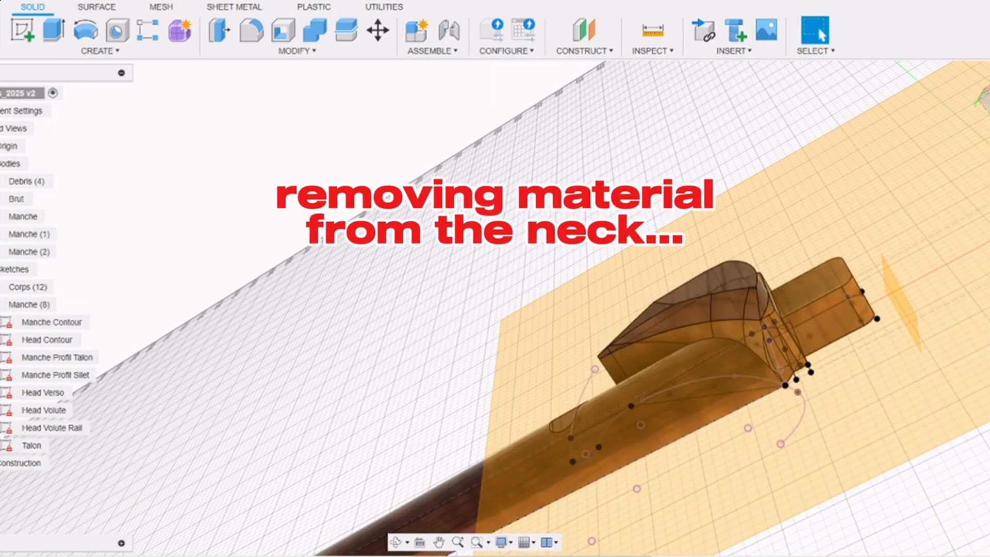
# - Hide the neck and combine the material split off its heel with the guitar body
pyautogui.press('v')
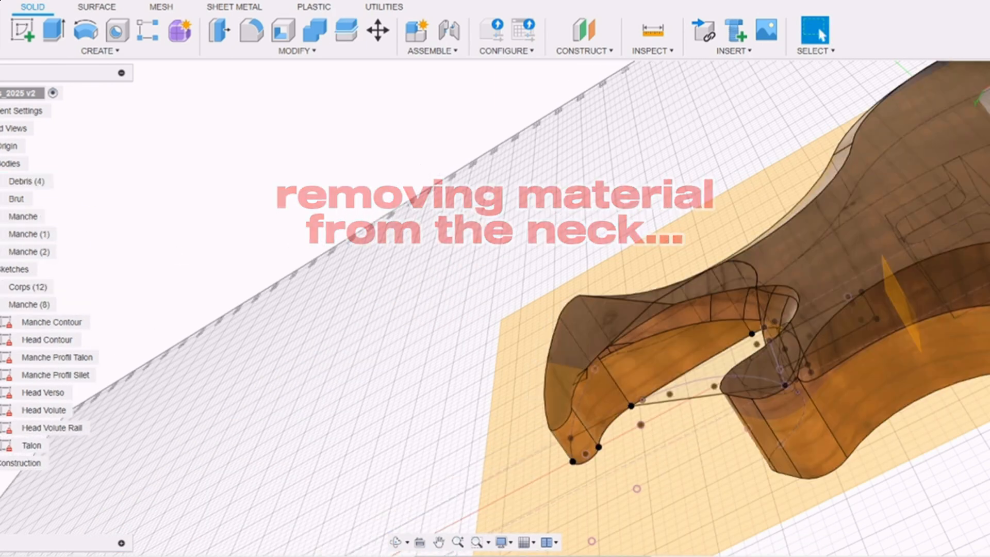
pyautogui.click(297, 50)
pyautogui.click(265, 168)
pyautogui.click(799, 238)
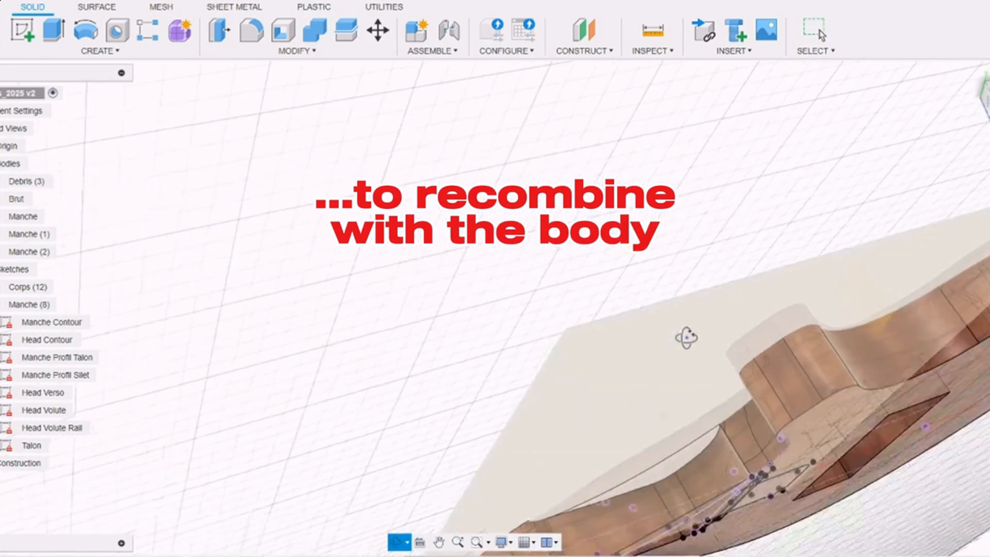
# - Split the guitar body using the Manche body as the splitting tool, without extending the splitting tool
pyautogui.moveTo(685, 337); pyautogui.dragTo(443, 368)
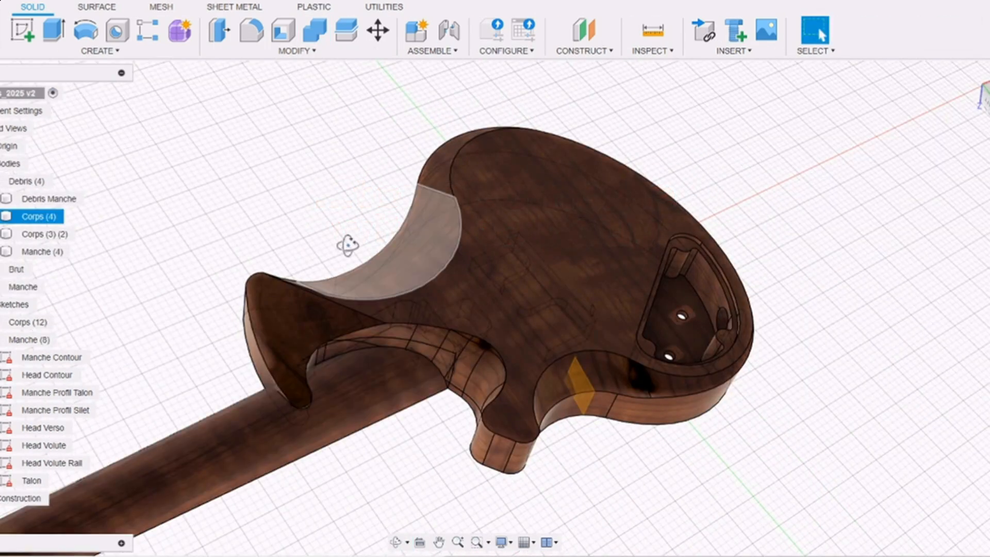
pyautogui.keyDown('shift'); pyautogui.moveTo(361, 253); pyautogui.dragTo(553, 432, button='middle'); pyautogui.keyUp('shift')
pyautogui.click(297, 50)
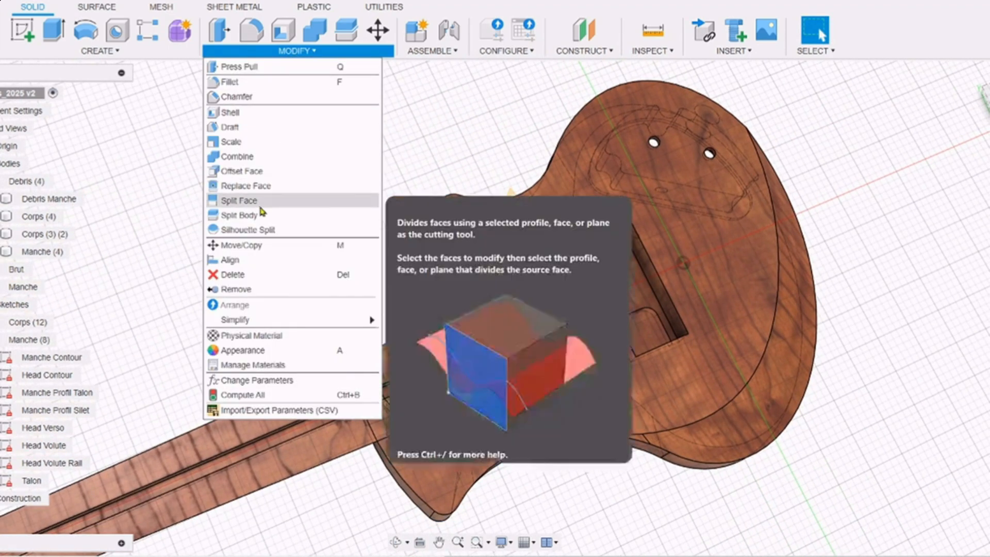
pyautogui.click(252, 212)
pyautogui.click(22, 289)
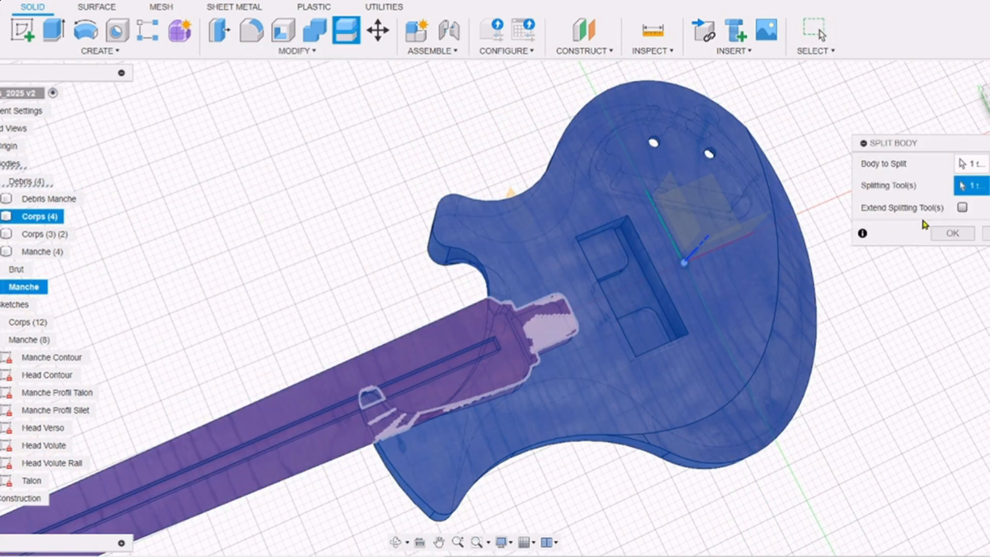
pyautogui.click(953, 233)
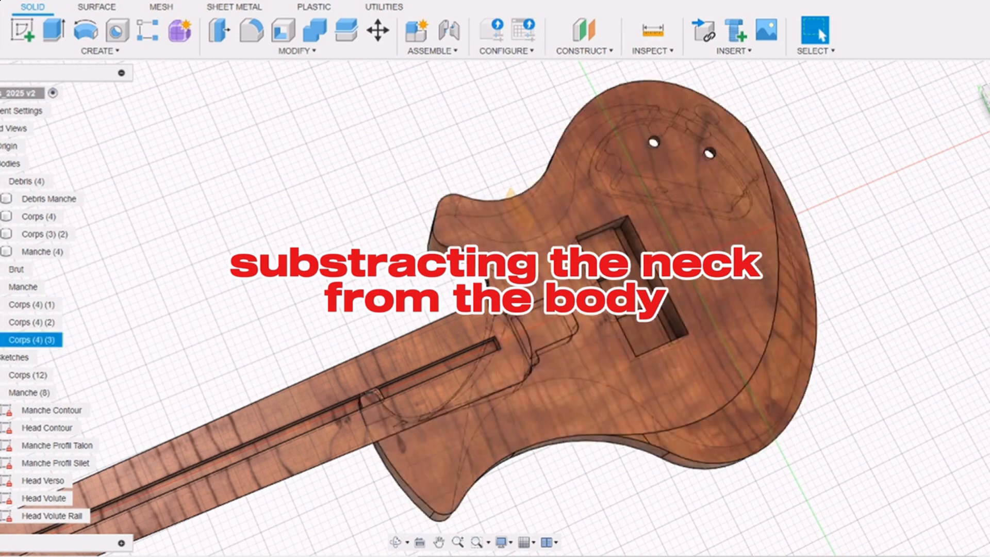
# - Hide the Manche body and examine the neck pocket in the guitar body
pyautogui.click(4, 287)
pyautogui.click(4, 287)
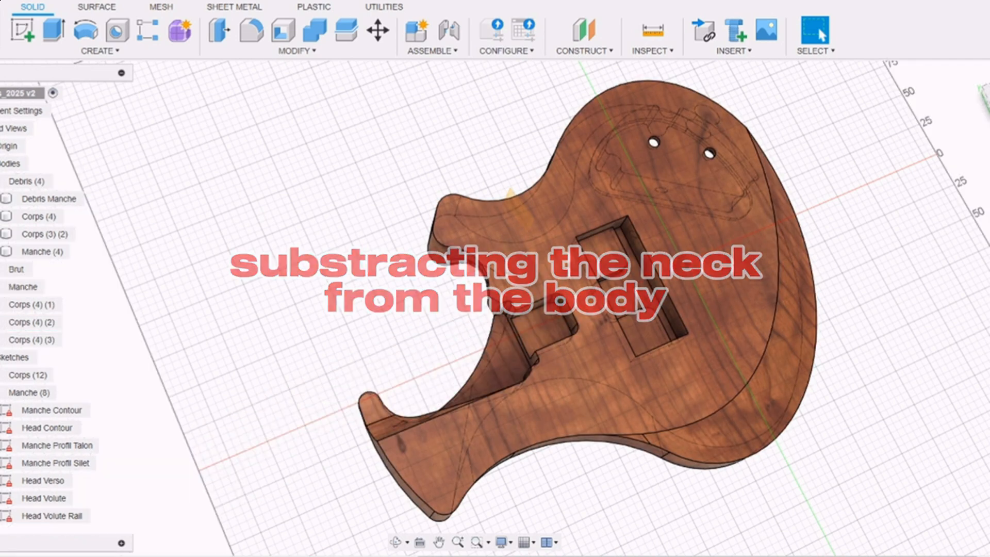
pyautogui.keyDown('shift'); pyautogui.moveTo(299, 371); pyautogui.dragTo(583, 479, button='middle'); pyautogui.keyUp('shift')
pyautogui.scroll(1, 548, 442)
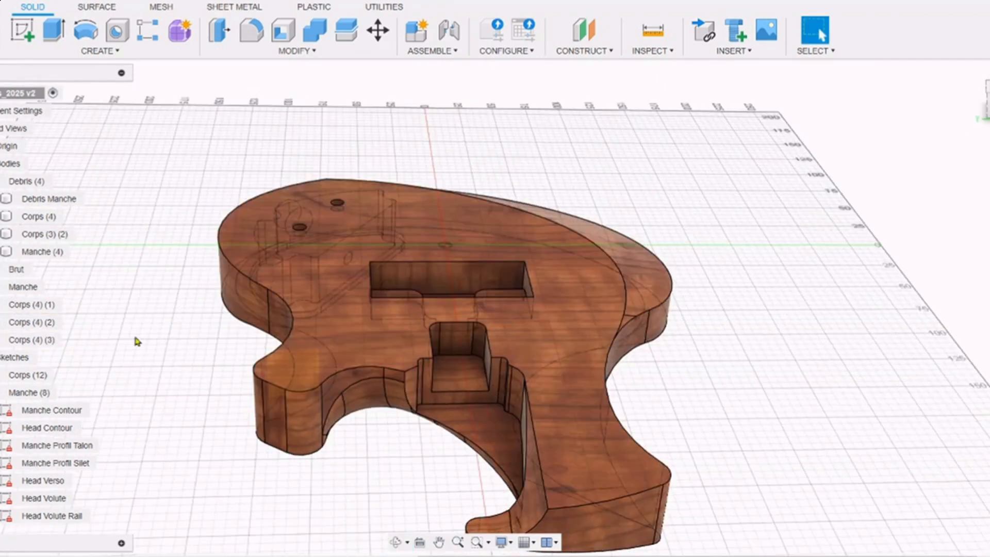
# - Show the Manche body again and view the whole instrument from the front
pyautogui.click(11, 292)
pyautogui.scroll(-6, 489, 435)
pyautogui.keyDown('shift'); pyautogui.moveTo(512, 436); pyautogui.dragTo(495, 2, button='middle'); pyautogui.keyUp('shift')
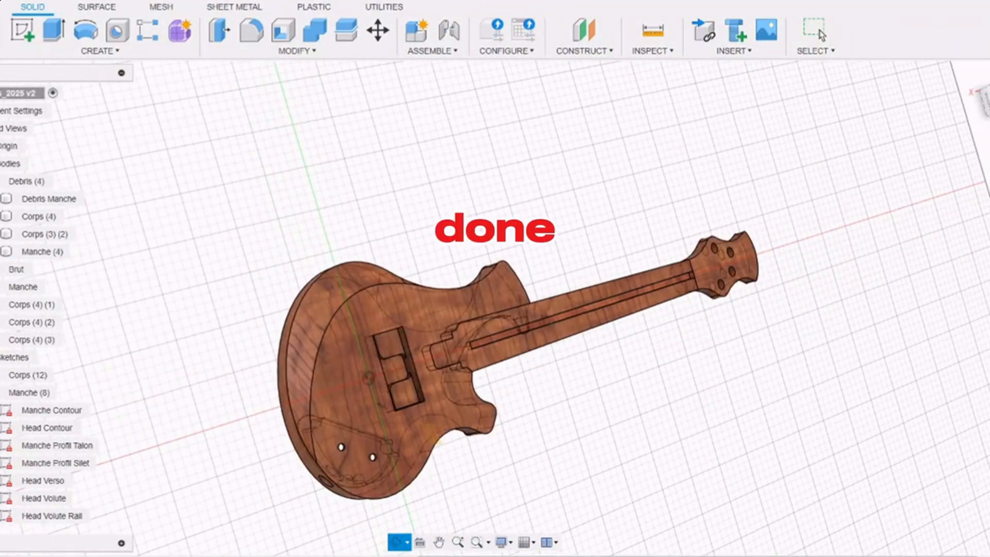